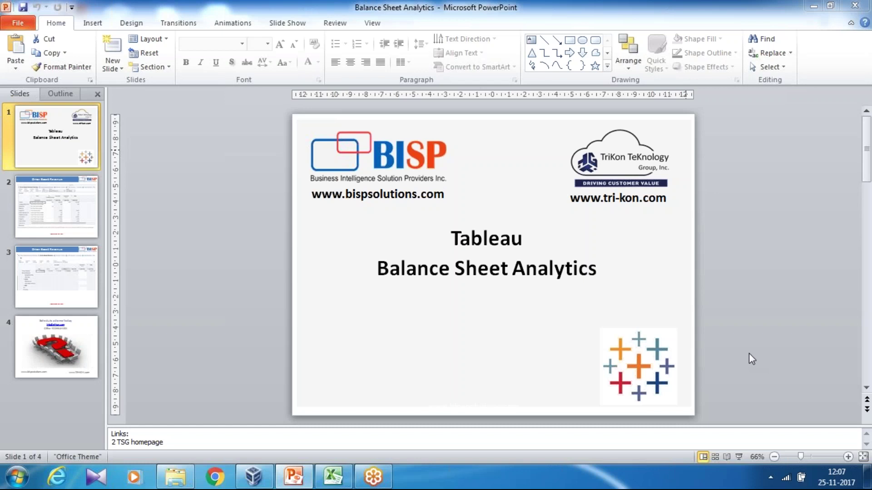
Step: Switch to the Balance_Sheet workbook in Excel and go to the Account Level#1 header on the ACCOUNT_BS sheet
click(333, 476)
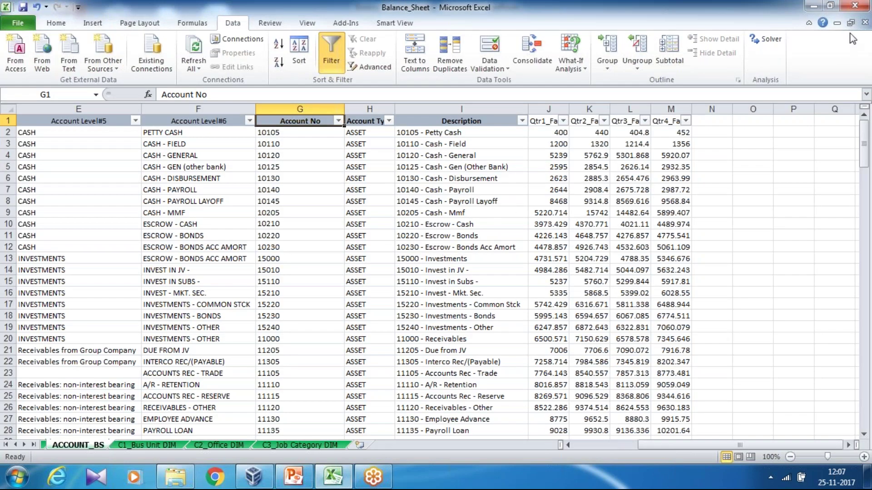
click(96, 121)
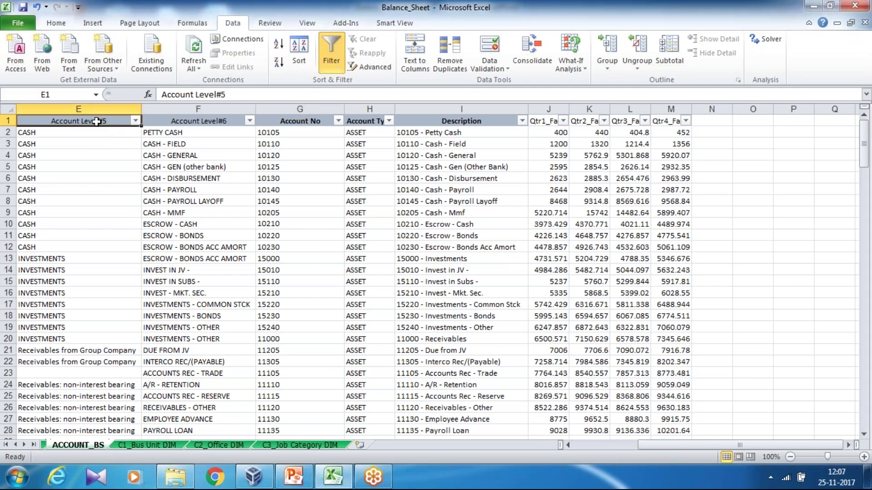
key(Left)
key(Left)
key(Left)
key(Left)
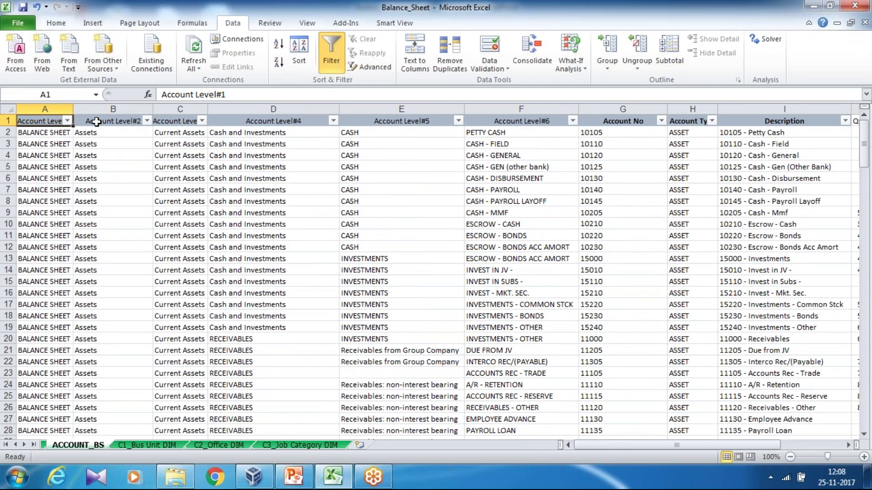
Step: Examine the filter values of the Account Level#1, Account Level#2 and Account Level#3 columns without applying any filter
click(67, 121)
click(127, 361)
click(147, 120)
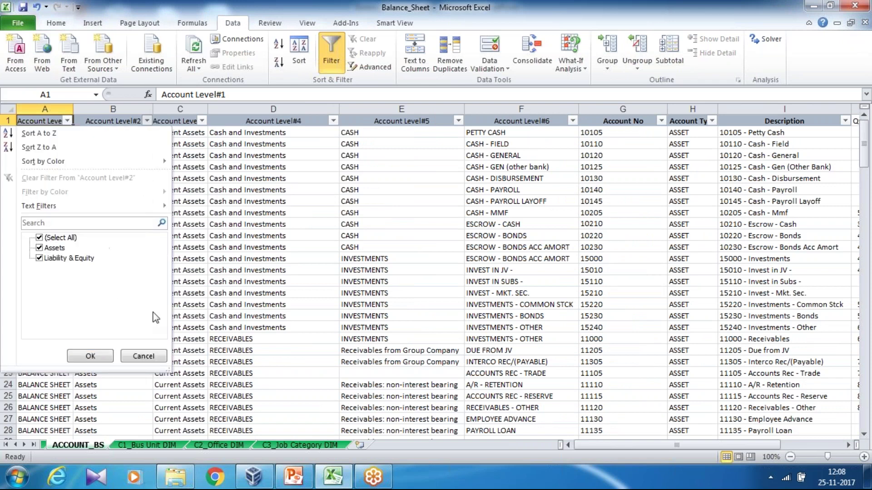
click(141, 356)
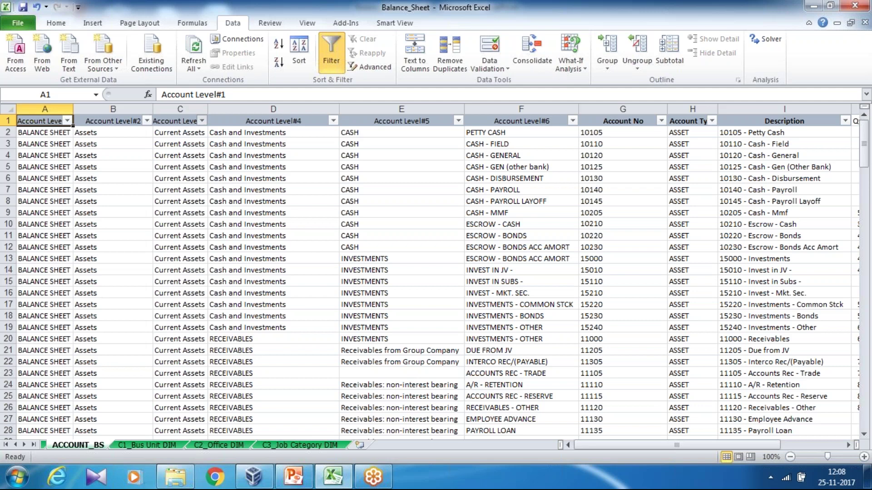
click(202, 121)
click(180, 356)
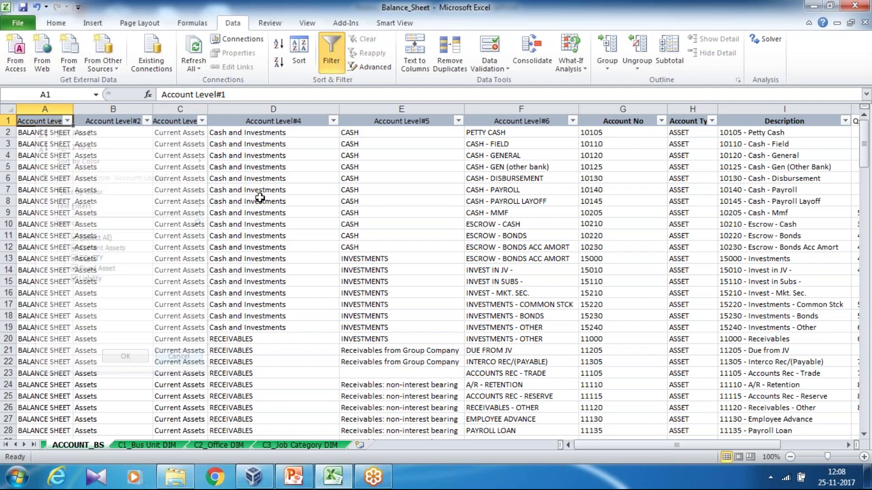
Step: Review the ACCOUNT_BS column headers from Account Level#6 through Account No and Account Type to Description
click(530, 128)
key(Up)
key(Right)
key(Left)
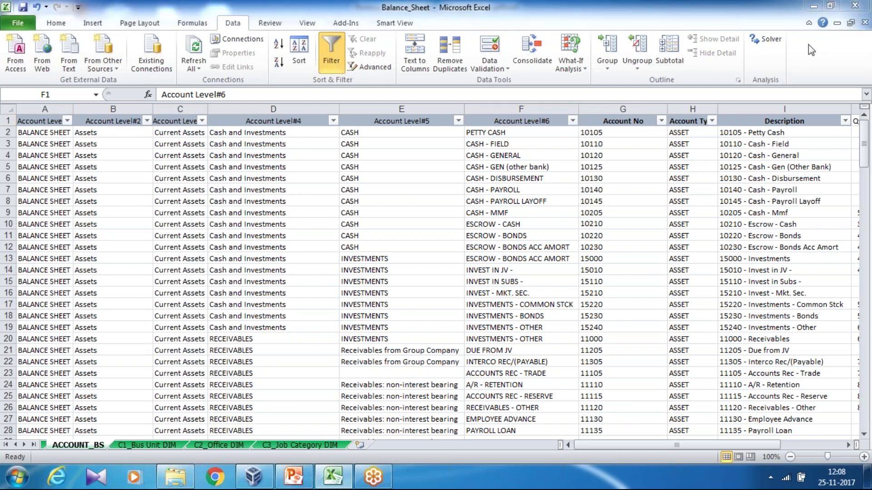
key(Right)
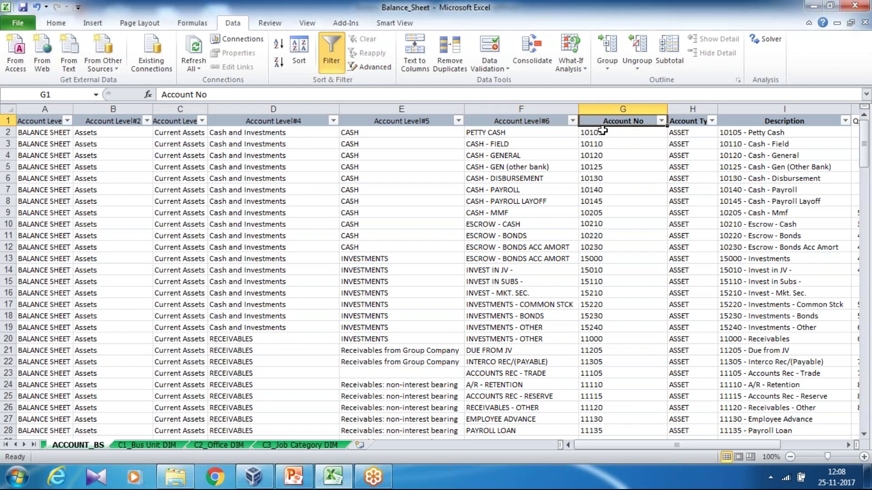
key(Right)
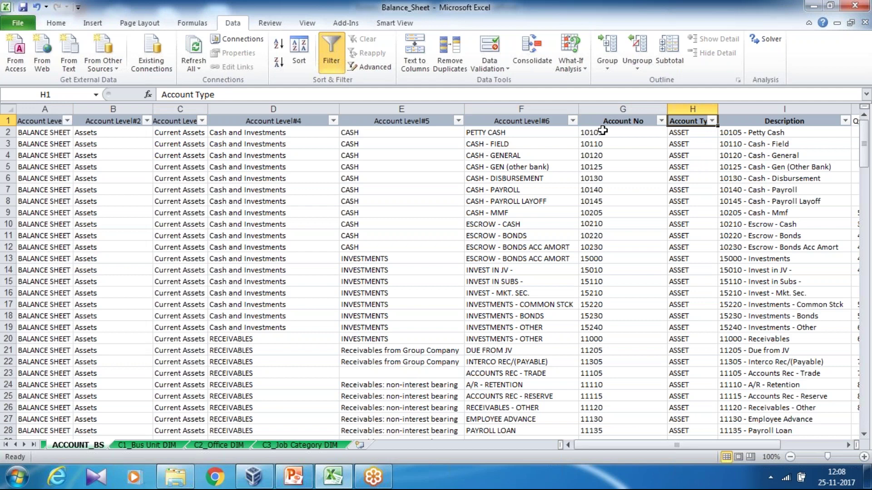
key(Right)
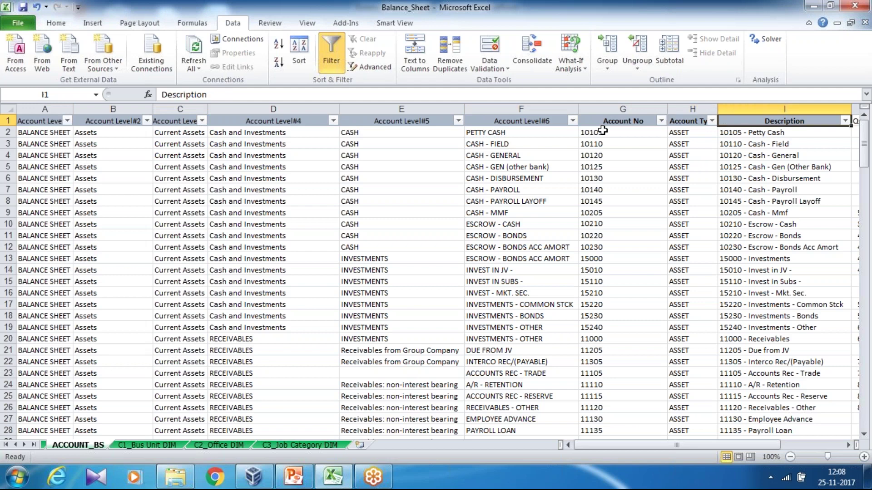
click(606, 131)
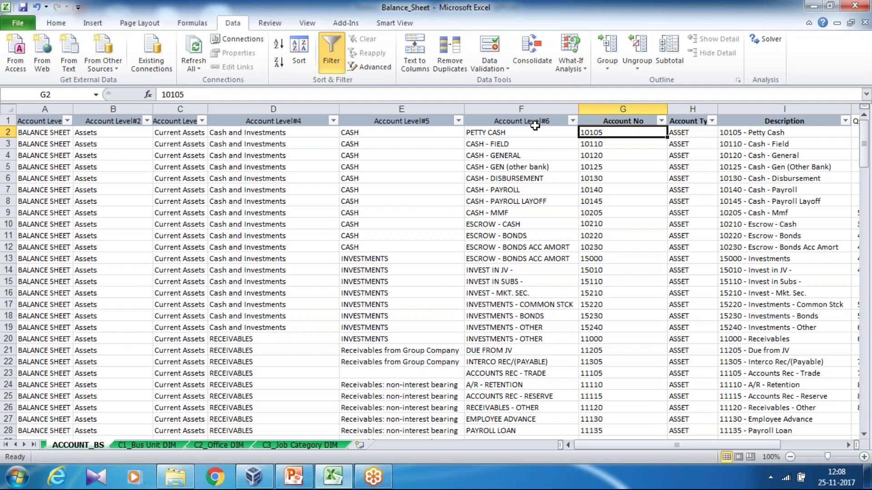
Step: Review the four quarterly fact columns of the ACCOUNT_BS sheet and return to the Account Level#1 header
key(Right)
key(Right)
key(Right)
key(Up)
key(Right)
key(Right)
key(Right)
key(Left)
key(Left)
key(Right)
key(Right)
key(Left)
key(Left)
key(Left)
key(Left)
key(Left)
key(Left)
key(Left)
key(Left)
key(Left)
key(Left)
key(Left)
key(Left)
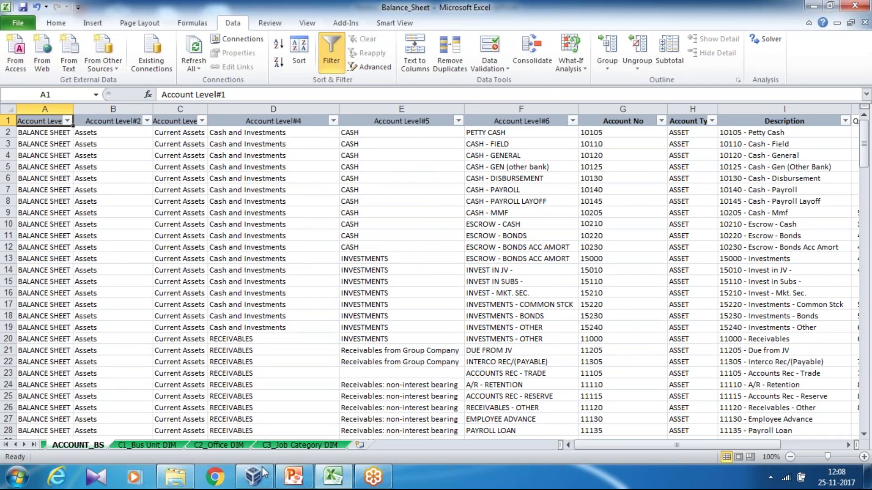
Step: Switch to Tableau, connect to the Balance_Sheet Excel file in the Tableau Analysis folder, and add the ACCOUNT_BS sheet to the data source
click(270, 477)
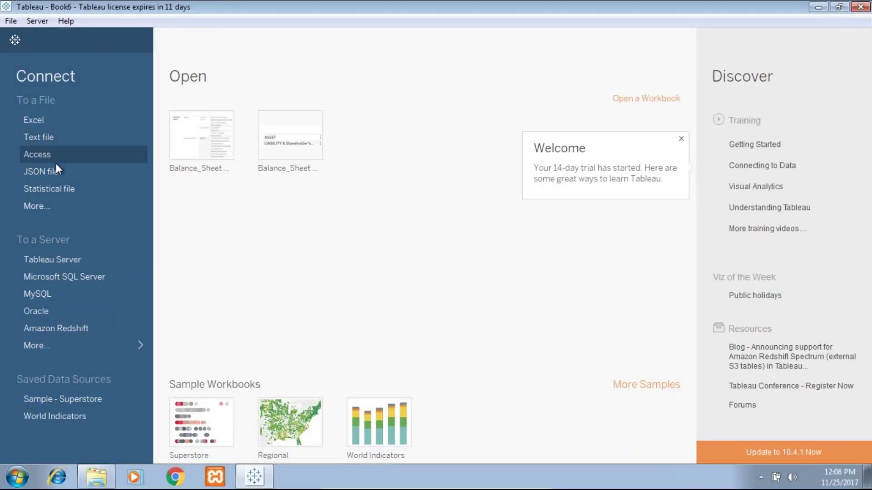
click(59, 119)
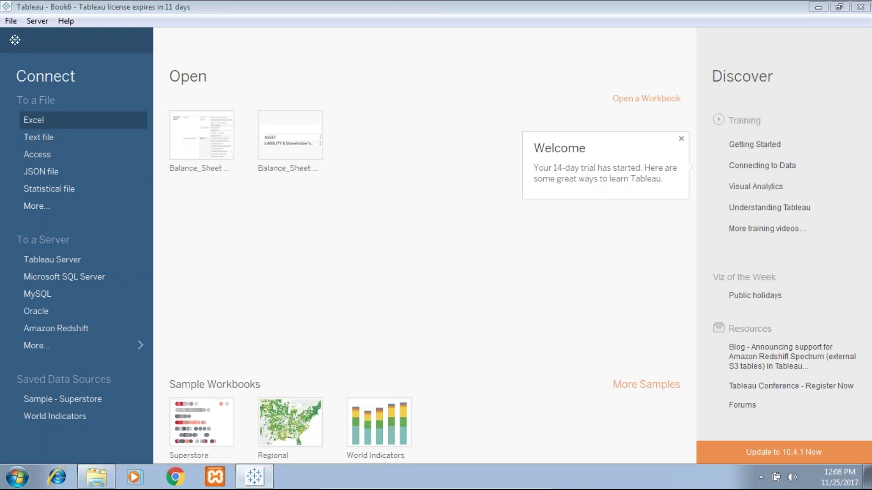
click(152, 104)
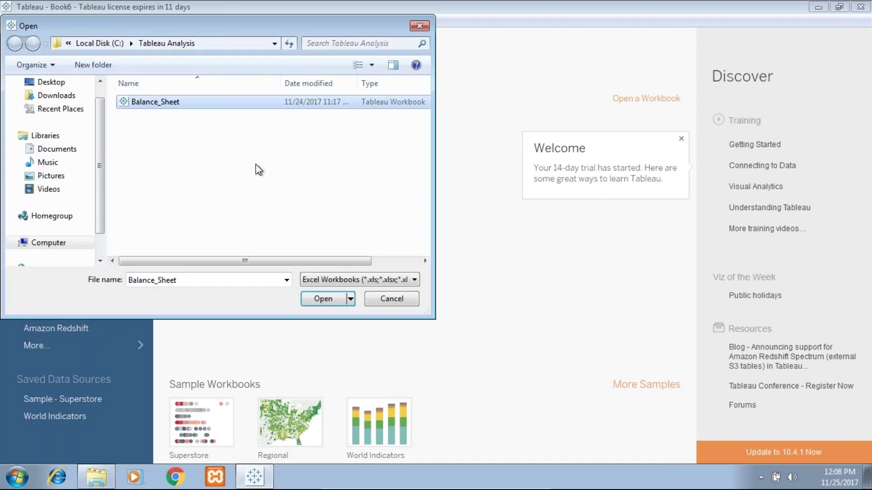
click(324, 299)
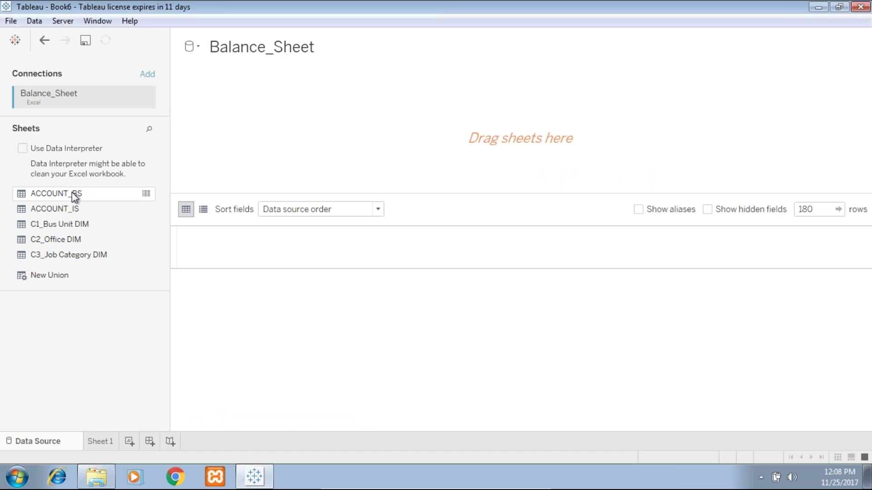
drag(72, 192, 237, 138)
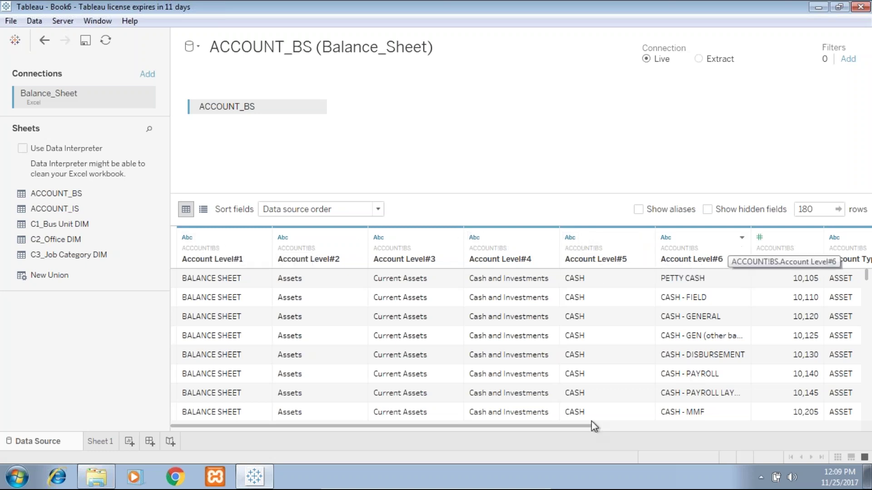
Step: Examine the ACCOUNT_BS data preview, including the Account No field's options and the columns through Qtr4 Fact
drag(493, 423, 651, 424)
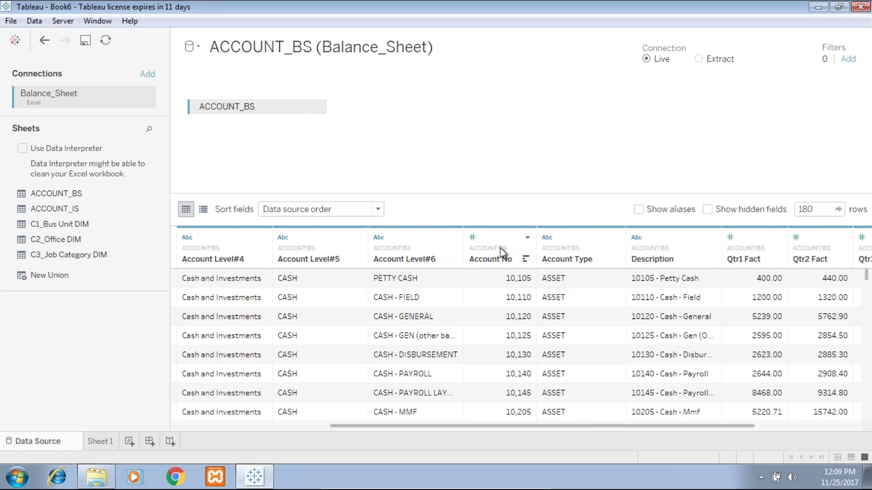
click(526, 237)
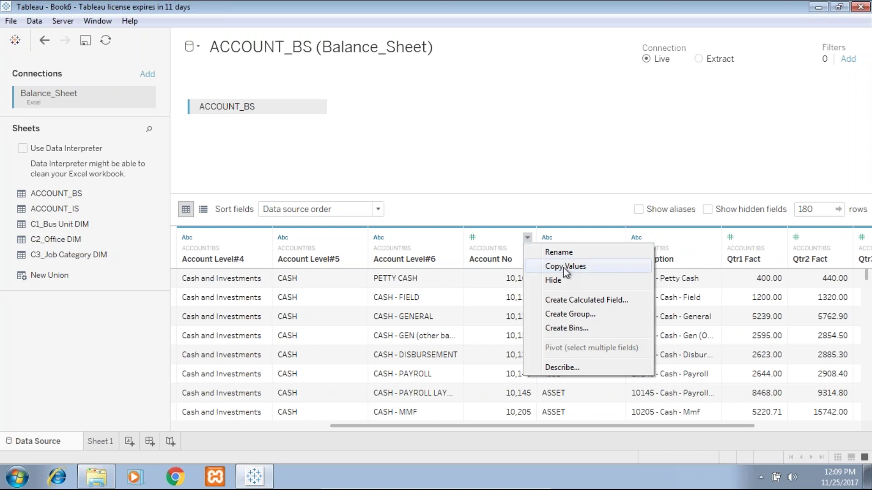
click(601, 200)
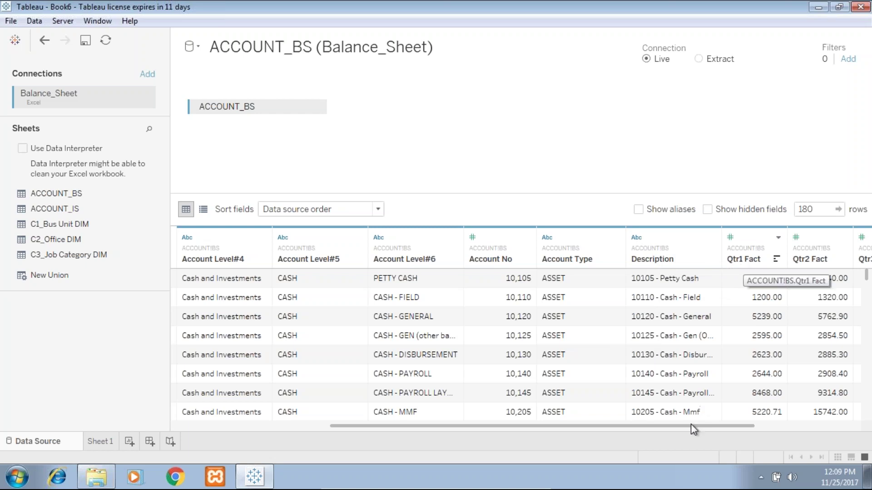
drag(693, 427, 799, 426)
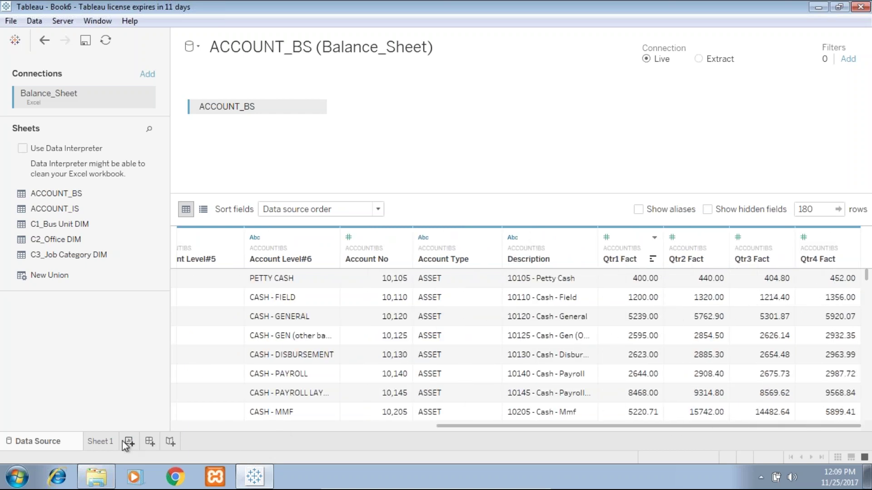
Step: On Sheet 1, convert the Qtr1 Fact, Qtr2 Fact, Qtr3 Fact and Qtr4 Fact dimensions to measures
click(102, 441)
click(77, 206)
click(88, 220)
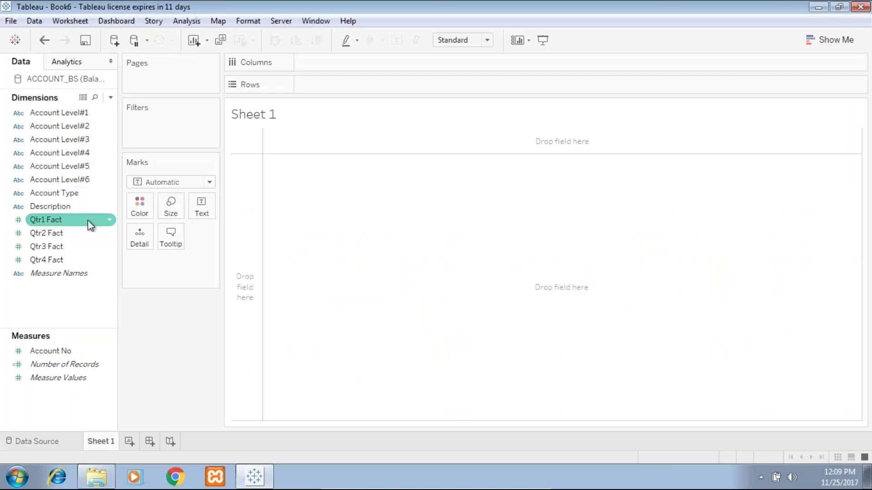
click(108, 221)
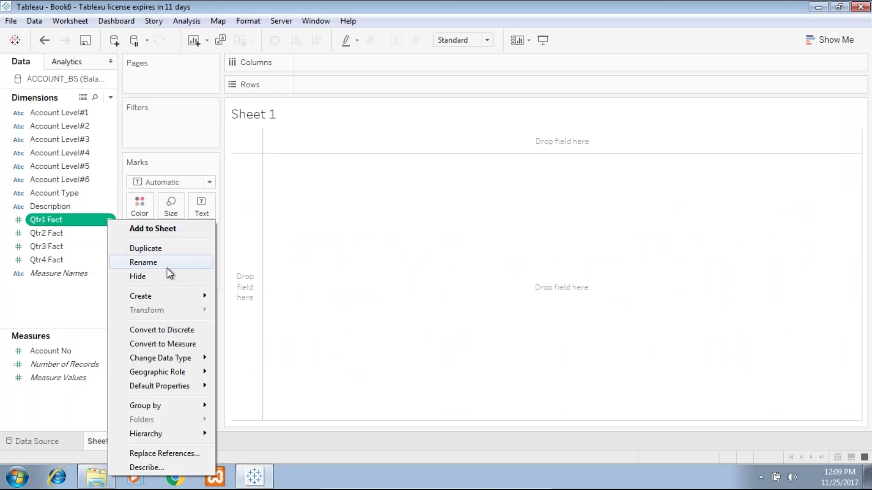
click(175, 344)
click(110, 221)
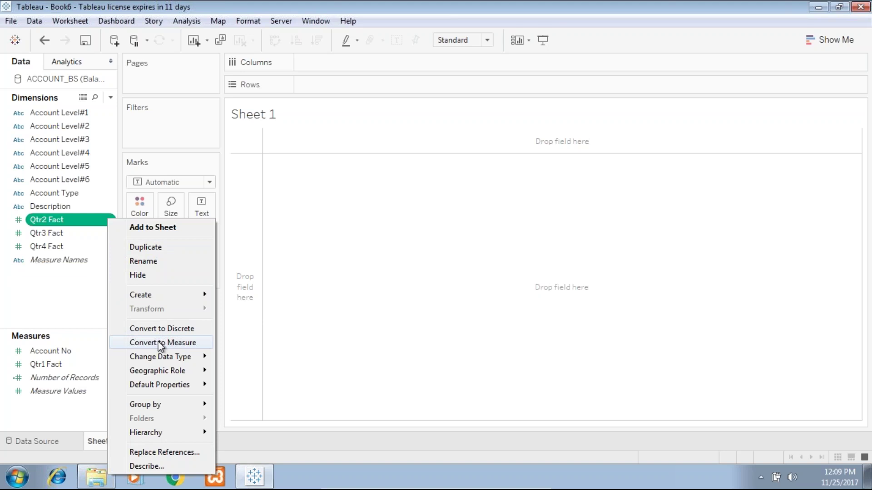
click(160, 345)
click(110, 221)
click(157, 344)
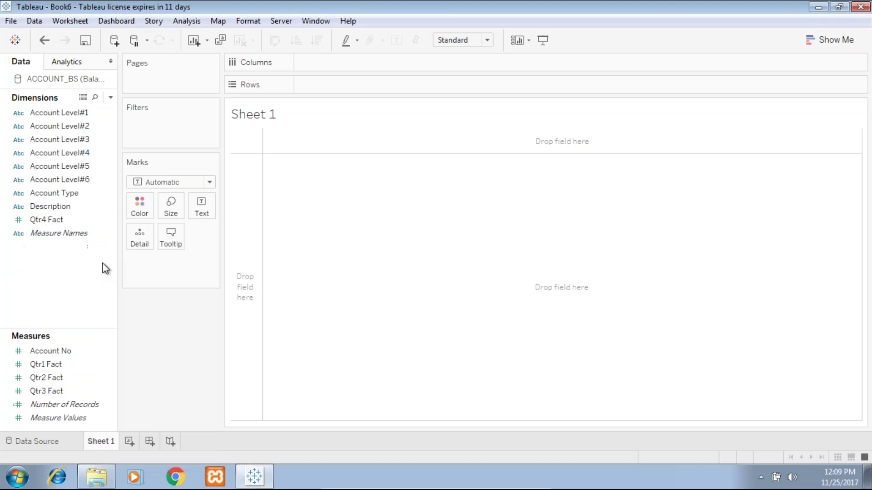
click(95, 220)
click(109, 221)
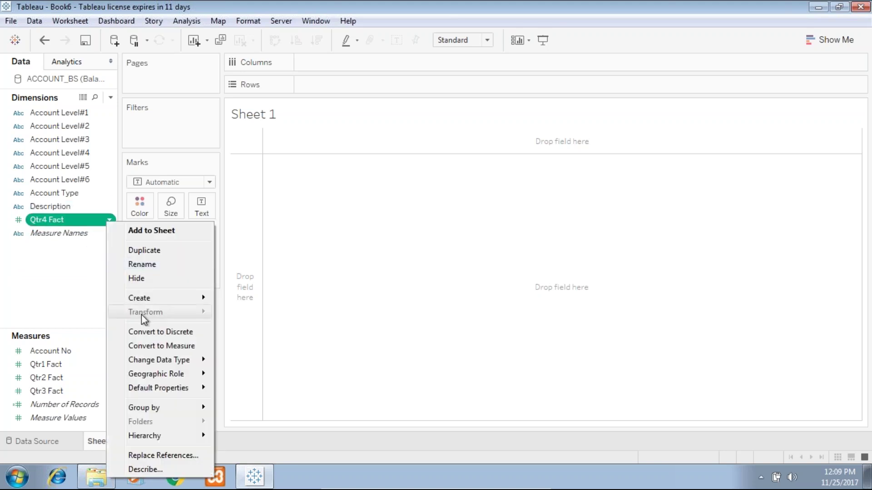
click(150, 345)
Step: Convert the Account No measure to a dimension
click(99, 345)
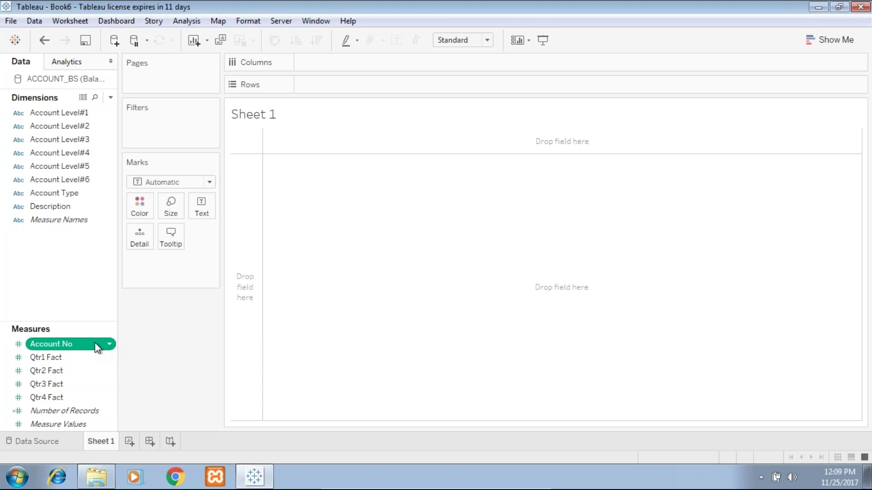
click(110, 344)
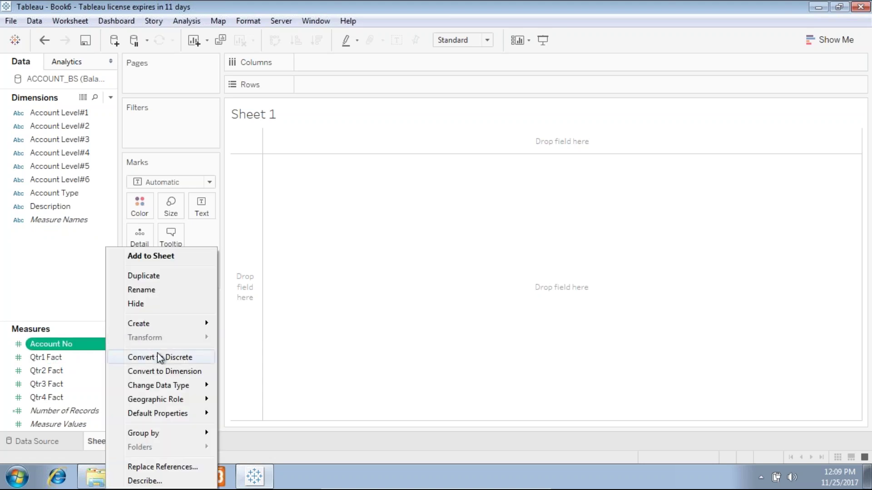
click(159, 370)
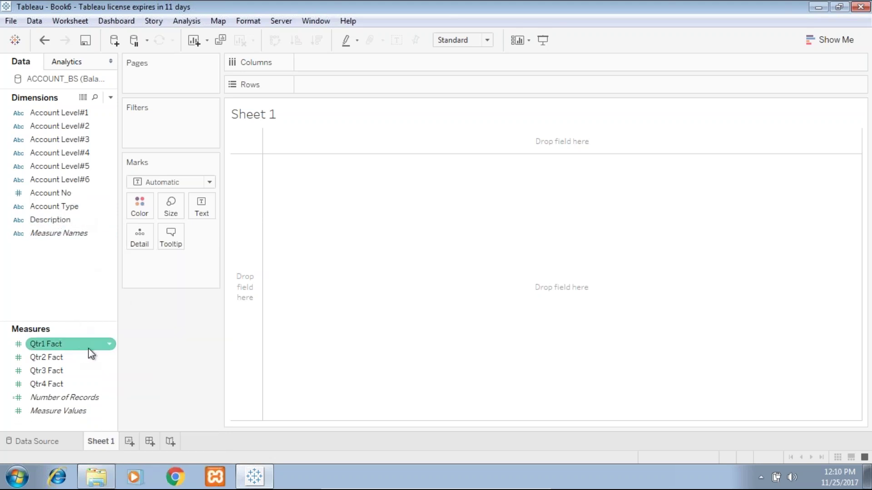
Step: Rename the Qtr1 Fact measure as Qtr1
click(110, 344)
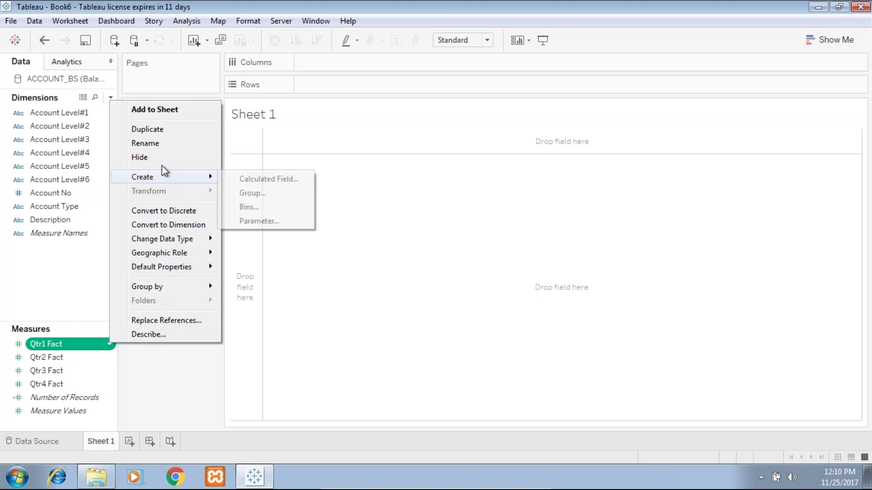
click(165, 143)
key(BackSpace)
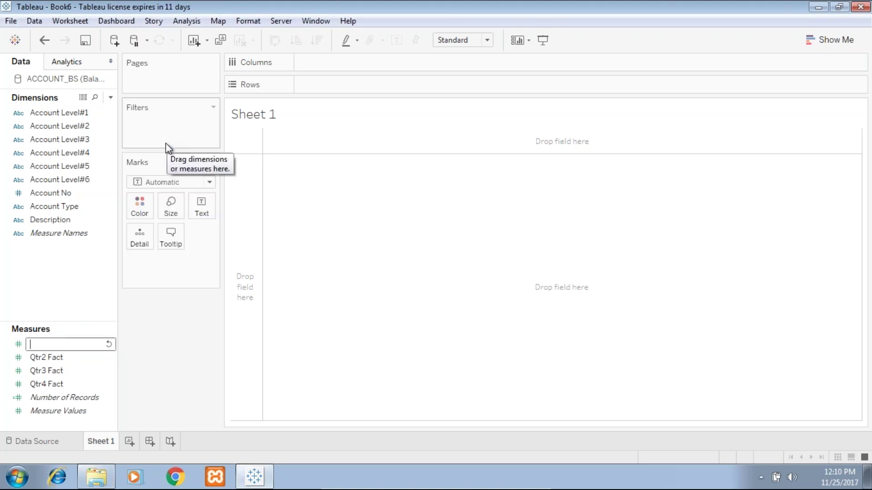
text(Qtr1)
key(Return)
Step: Rename the Qtr2 Fact measure as Qtr2
click(84, 358)
key(F2)
key(ctrl+a)
key(BackSpace)
text(Qtr)
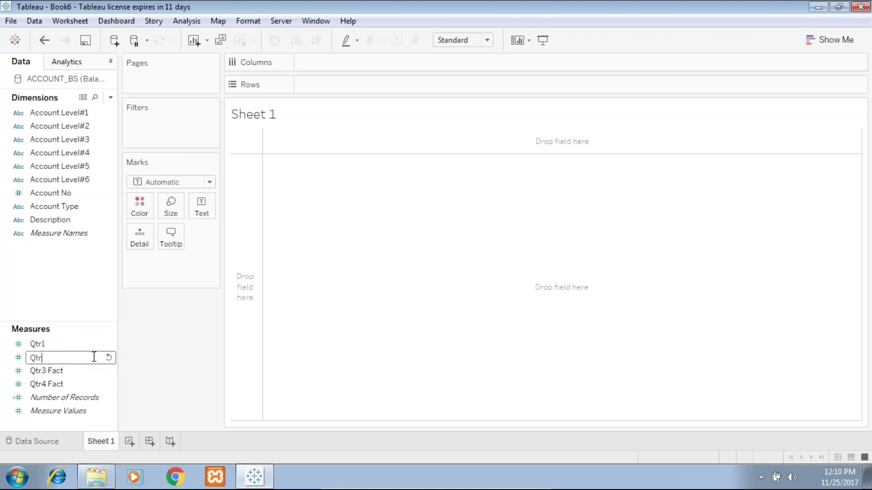
text(2)
key(Return)
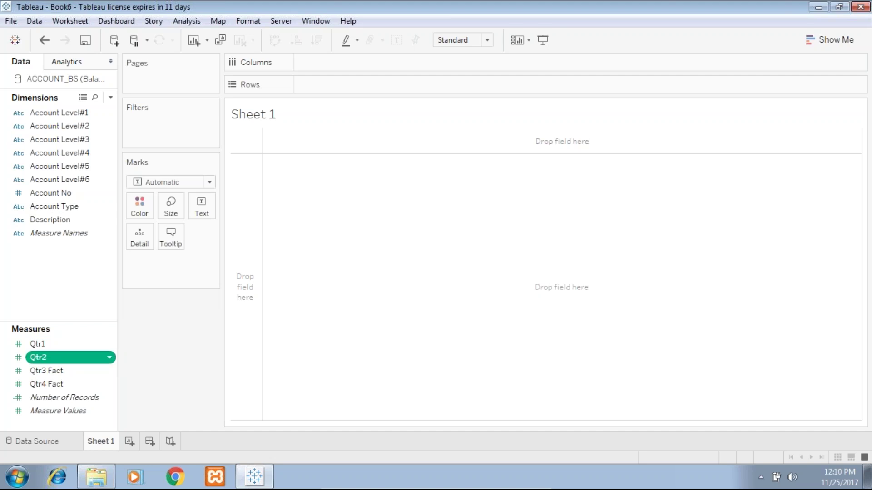
Step: Rename the Qtr3 Fact measure as Qtr3
click(66, 373)
key(F2)
key(BackSpace)
text(Qtr3)
key(BackSpace)
text(3)
key(Return)
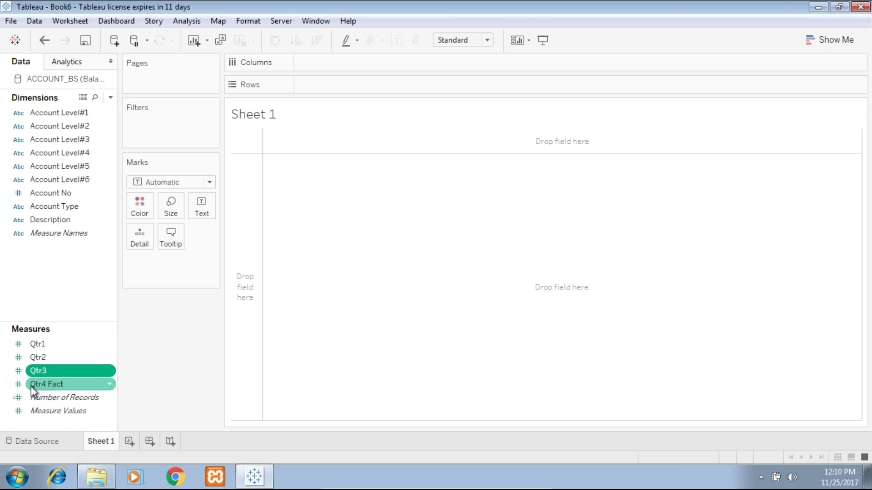
Step: Rename the Qtr4 Fact measure as Qtr4
click(50, 385)
key(F2)
key(BackSpace)
text(Qtr)
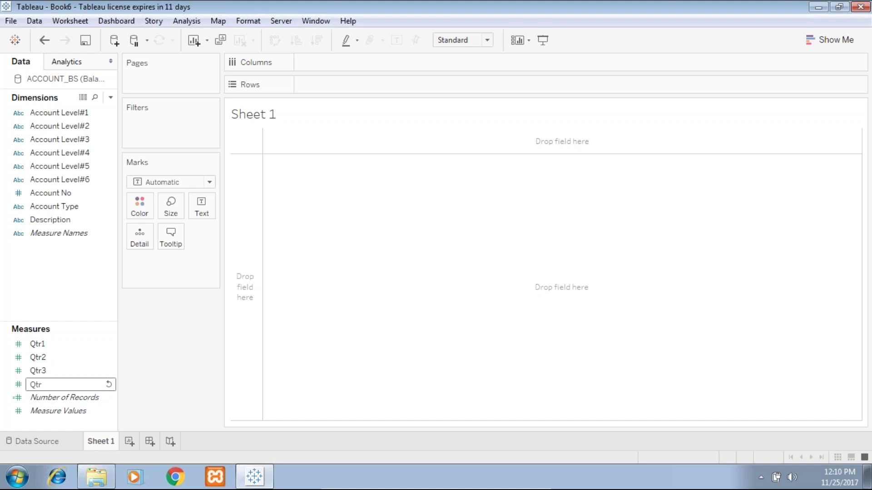
text(4)
key(Return)
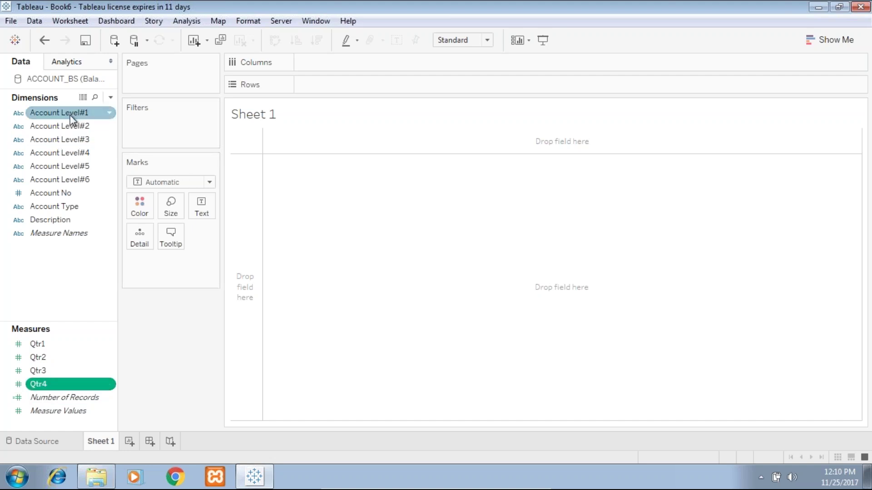
drag(67, 114, 318, 85)
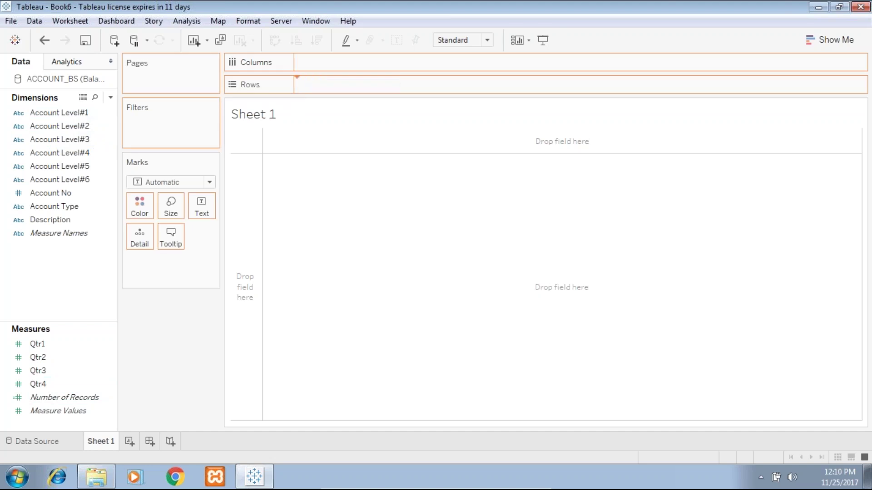
drag(78, 125, 352, 231)
drag(317, 85, 297, 223)
Step: Create a hierarchy named Balance Sheet Hierarchy from the Account Level#1 and Account Level#2 dimensions
drag(67, 129, 101, 127)
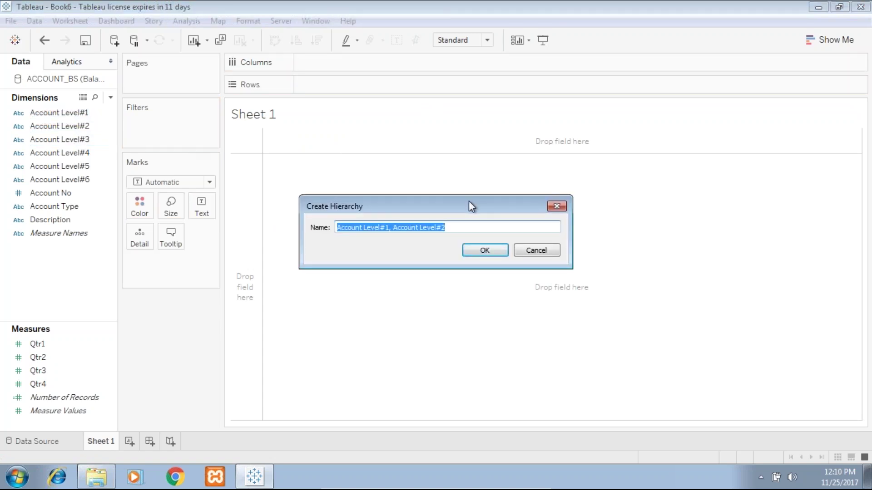
text(A)
key(BackSpace)
text(Balance Sh)
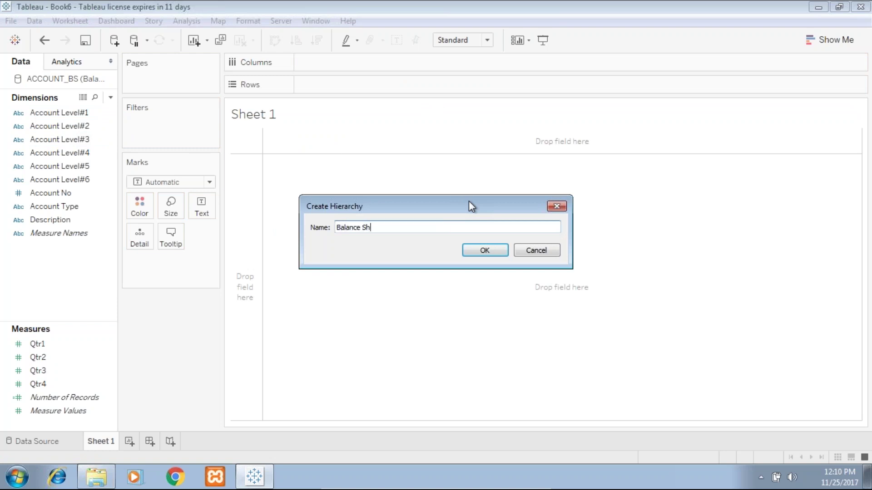
text(eet Hierarchy)
key(Return)
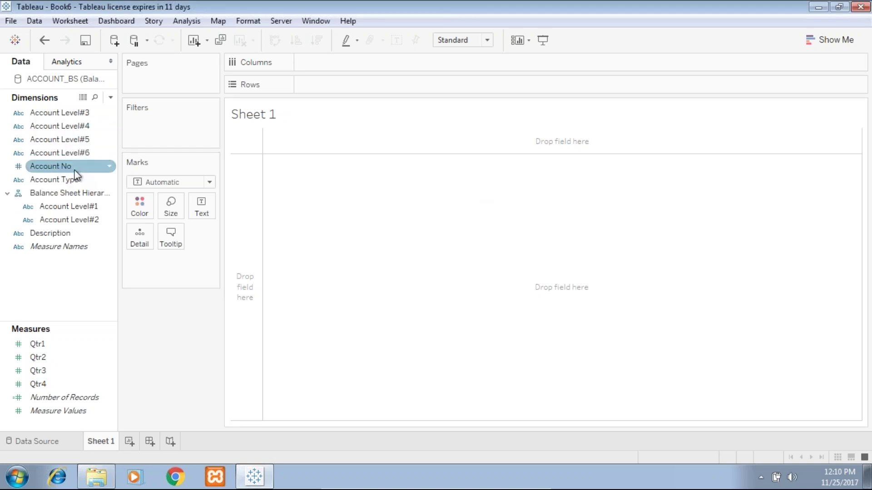
Step: Add Account Level#3 through Account Level#6 to the Balance Sheet Hierarchy in ascending order below Account Level#2
drag(69, 114, 66, 225)
drag(72, 119, 68, 228)
drag(62, 113, 65, 227)
click(70, 127)
drag(70, 115, 65, 219)
click(74, 149)
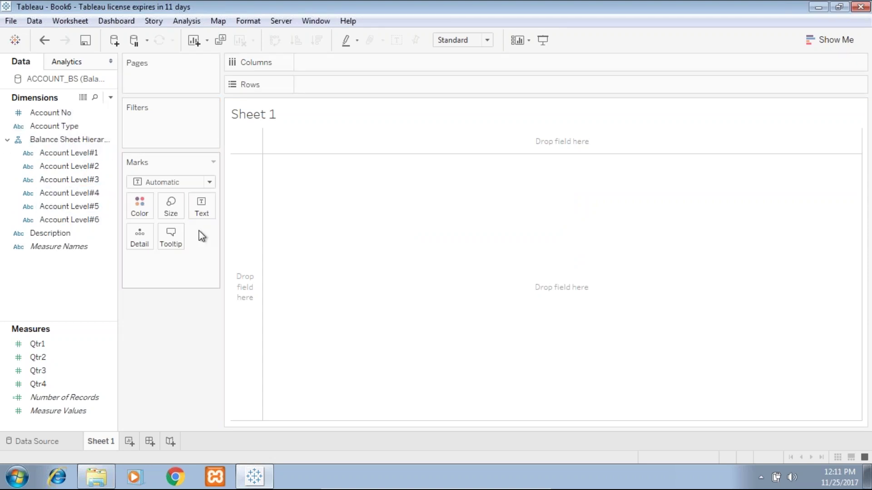
Step: Put Account Level#1 on Rows and expand the hierarchy down to Account Level#3
drag(60, 154, 338, 91)
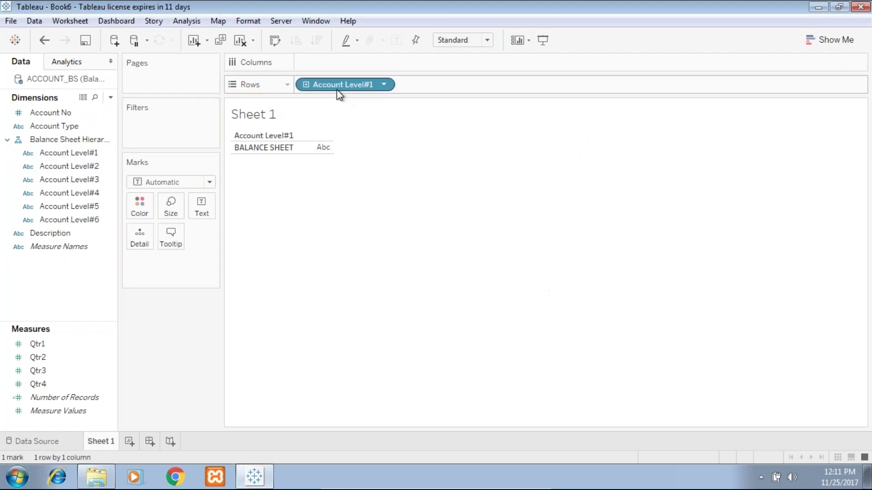
click(307, 85)
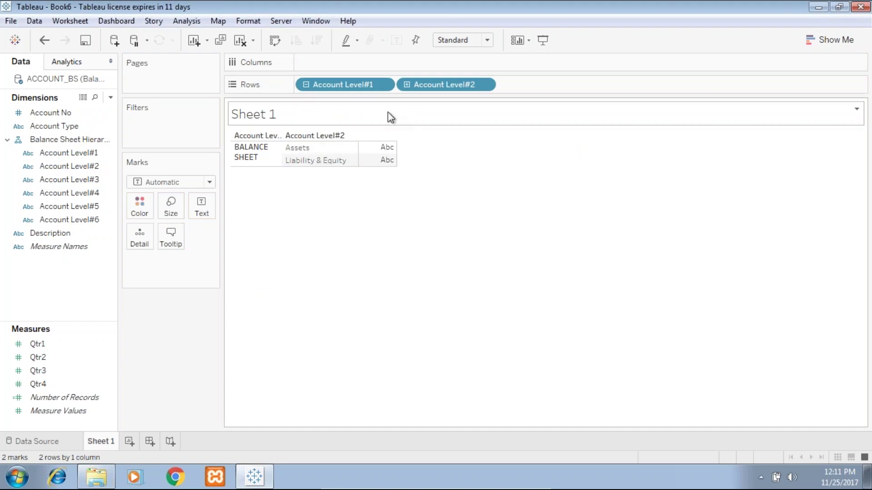
click(407, 85)
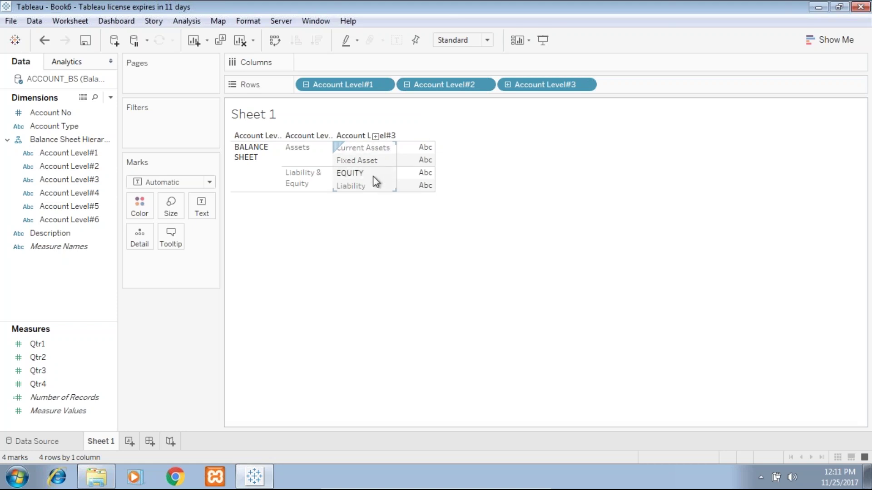
Step: Add the Qtr1 and Qtr2 measures to Columns and display the view as a text table
drag(43, 350, 338, 64)
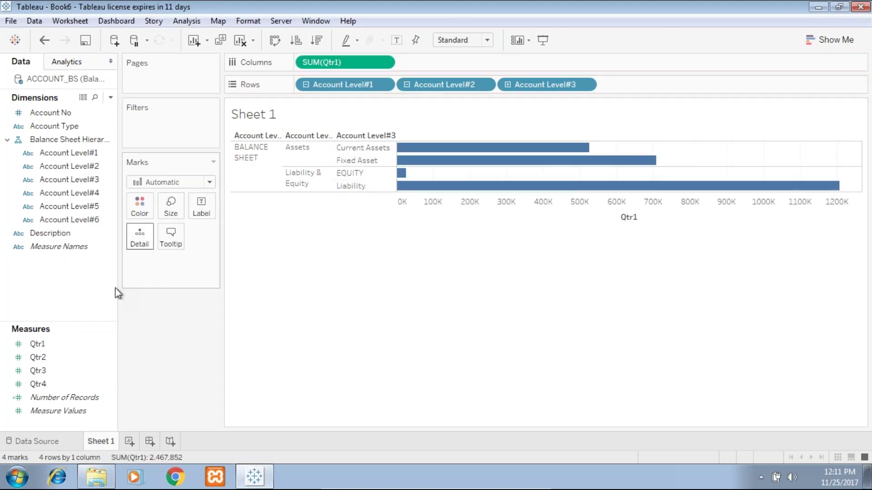
drag(55, 358, 450, 63)
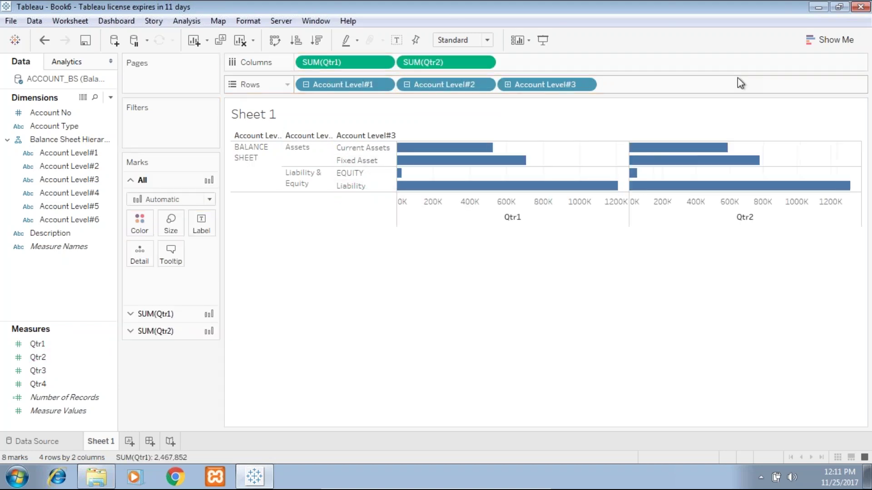
click(822, 41)
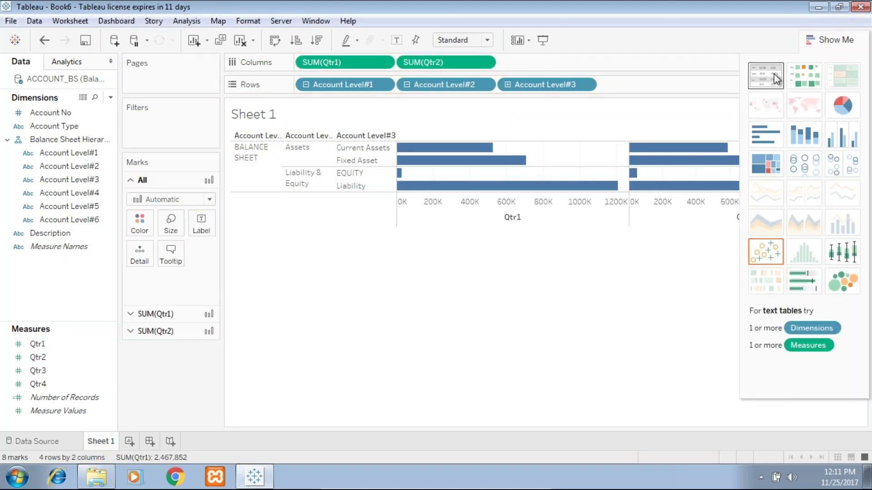
click(765, 75)
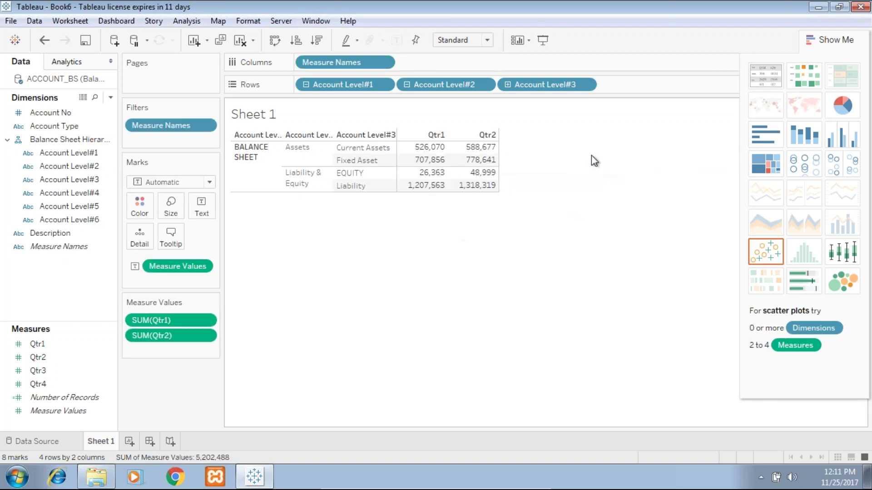
Step: Add a Percent of Total table calculation to SUM(Qtr1), computed using Pane (down)
mouse_move(500, 149)
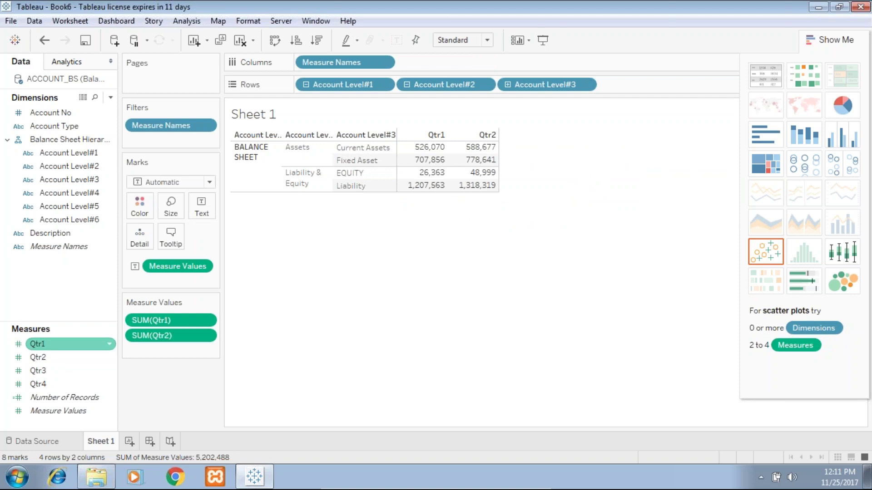
click(206, 320)
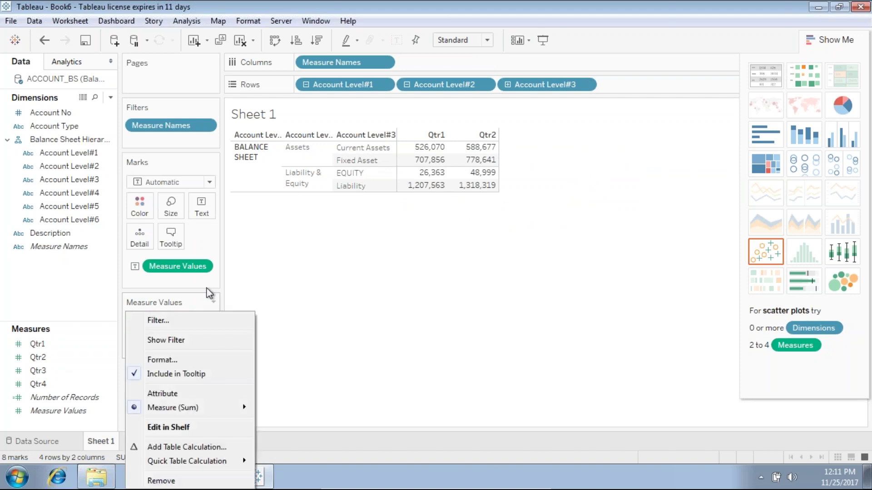
click(204, 448)
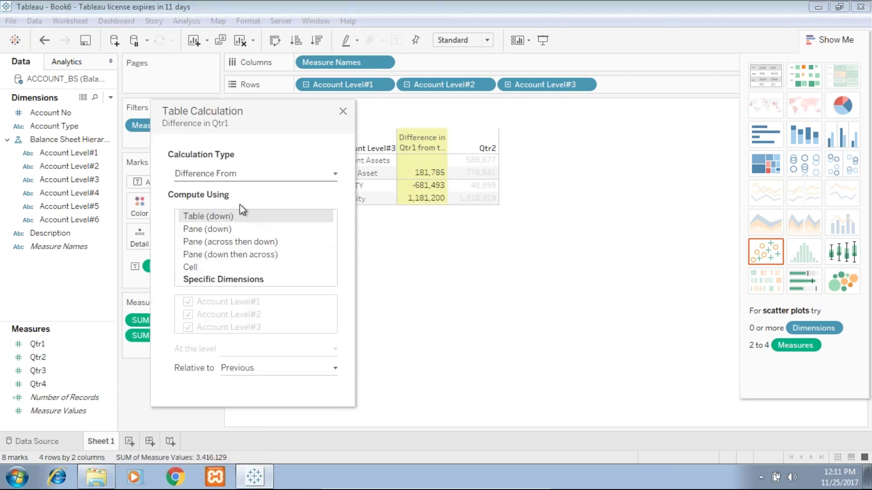
click(230, 172)
click(226, 227)
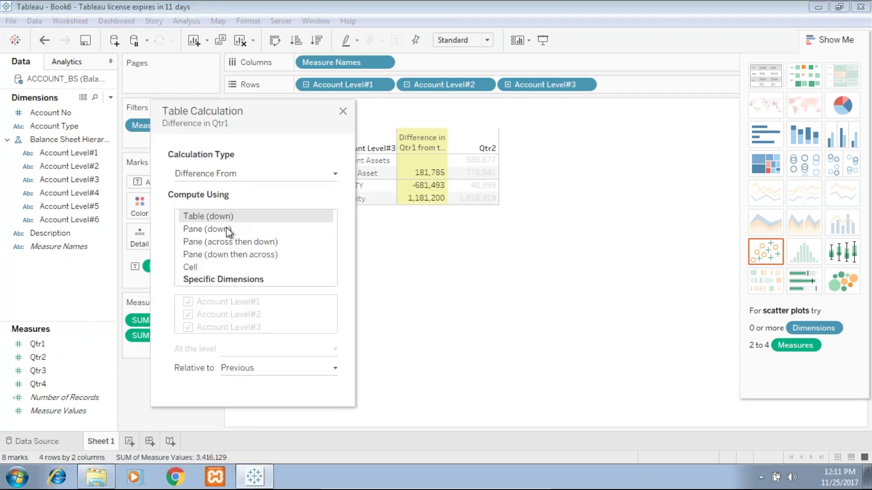
click(220, 272)
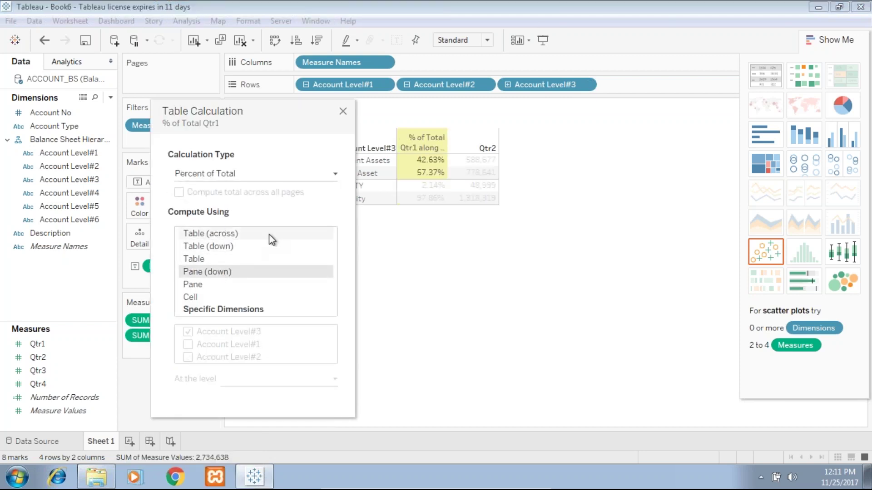
click(407, 249)
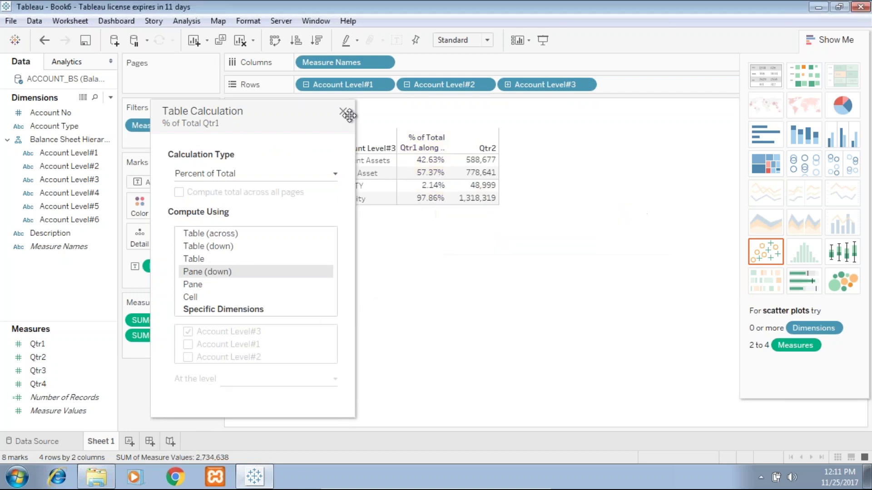
click(343, 112)
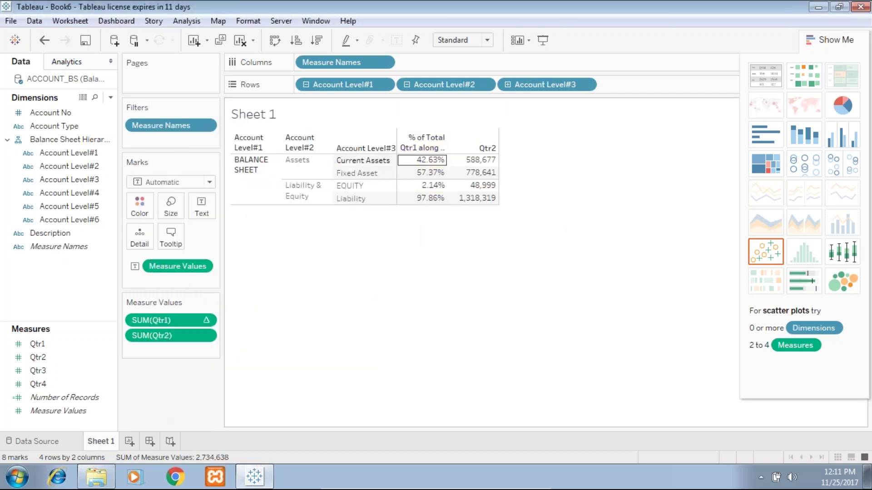
Step: Add a Percent of Total table calculation to SUM(Qtr2), computed using Pane (down)
mouse_move(414, 166)
mouse_move(419, 181)
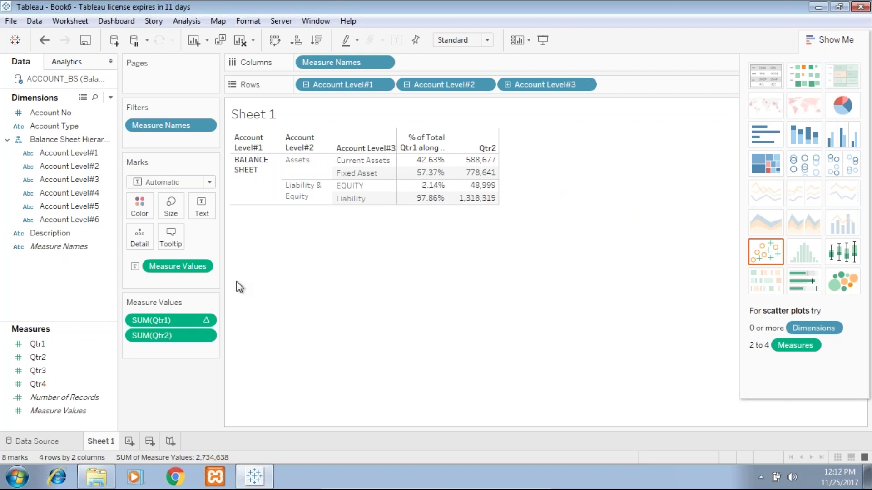
click(209, 336)
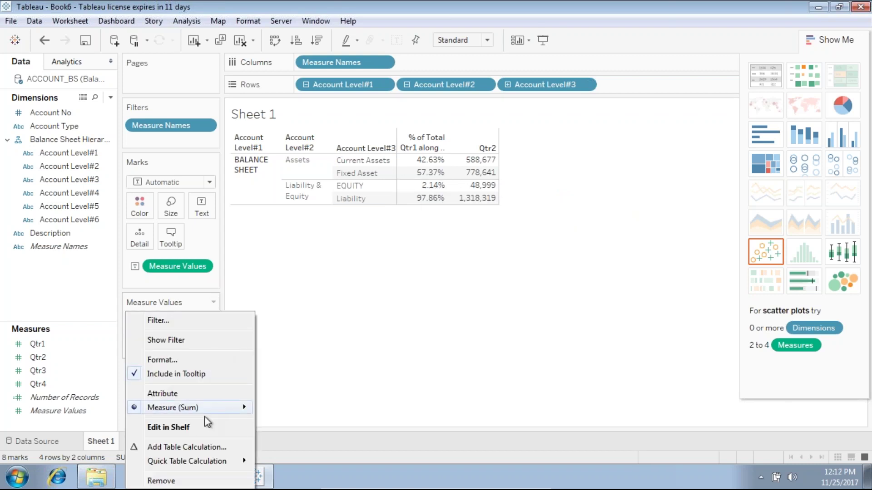
click(204, 447)
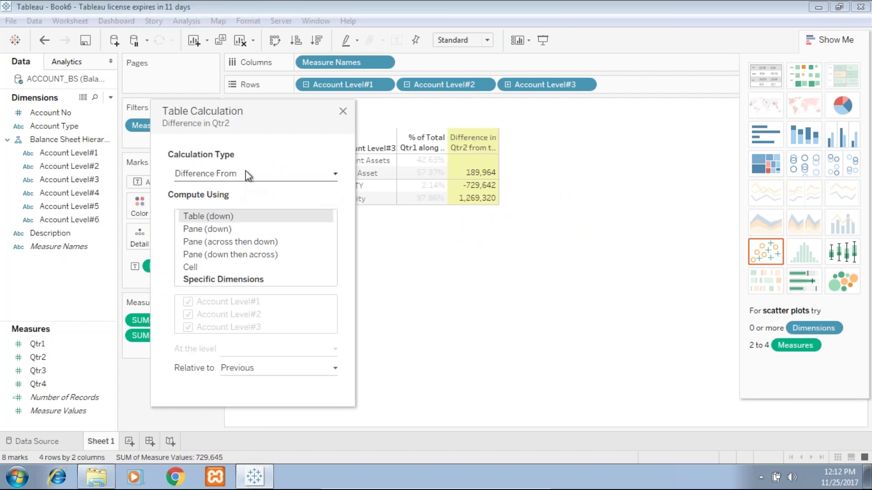
click(245, 173)
click(245, 226)
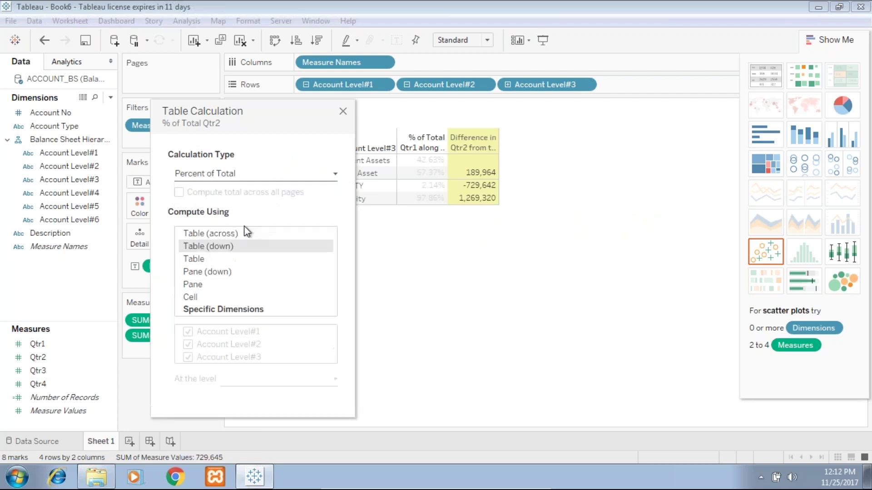
click(227, 273)
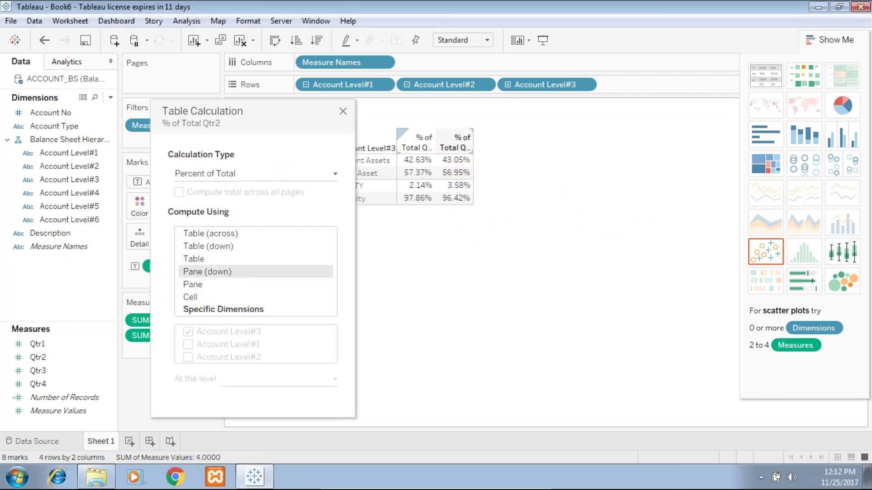
click(343, 111)
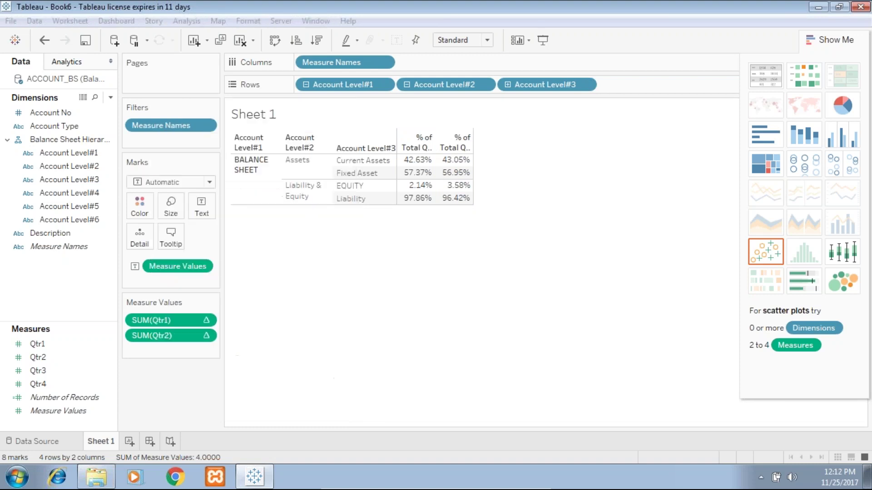
Step: Shorten the alias of the Qtr1 percentage column to "% of Total Qtr1"
click(416, 150)
right_click(408, 149)
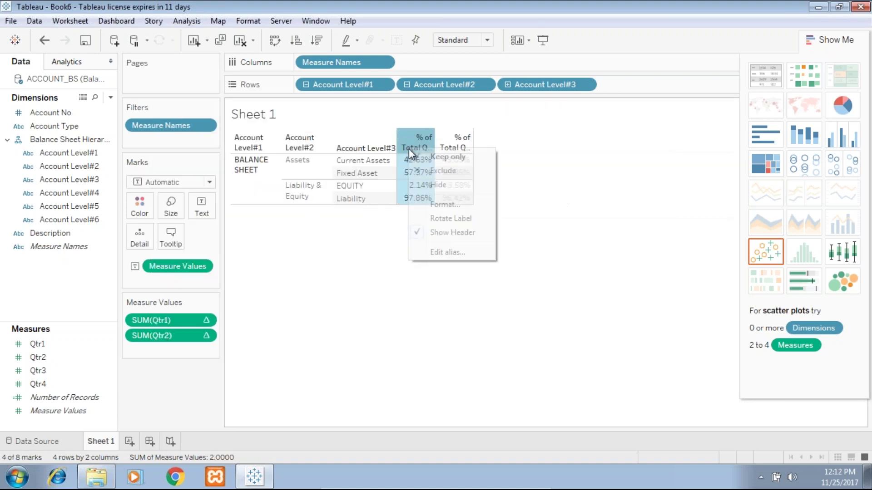
click(451, 251)
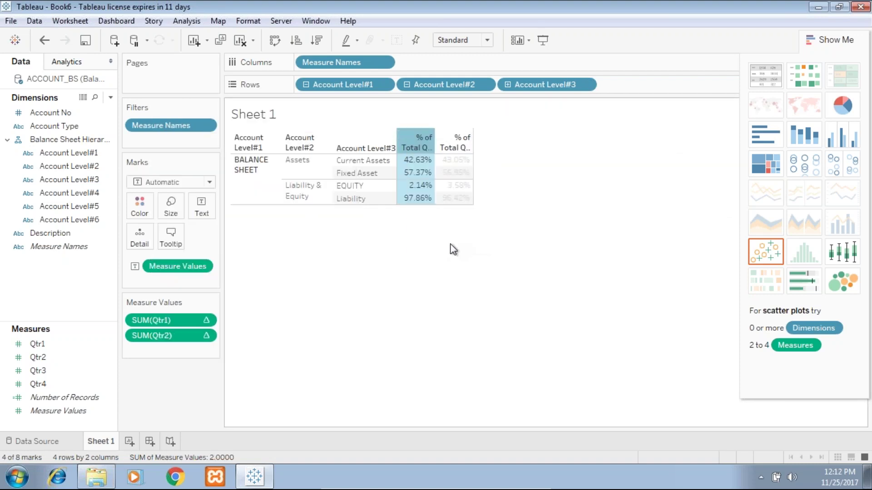
key(End)
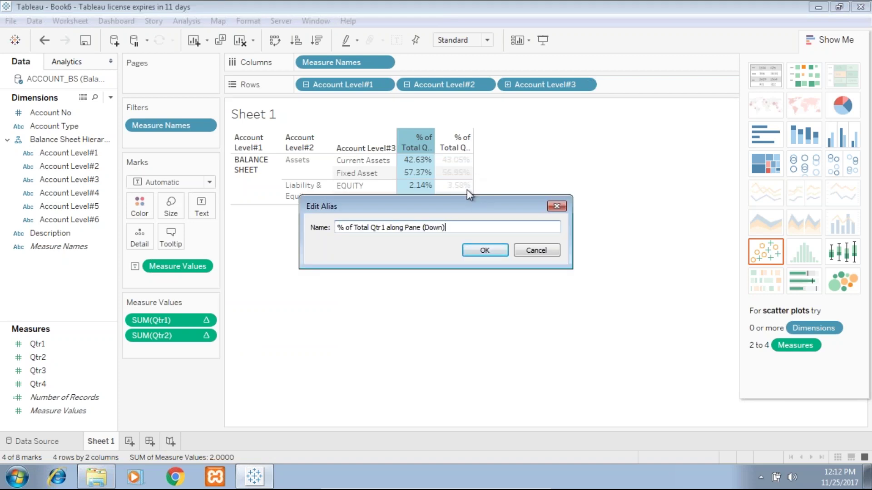
shift+click(387, 230)
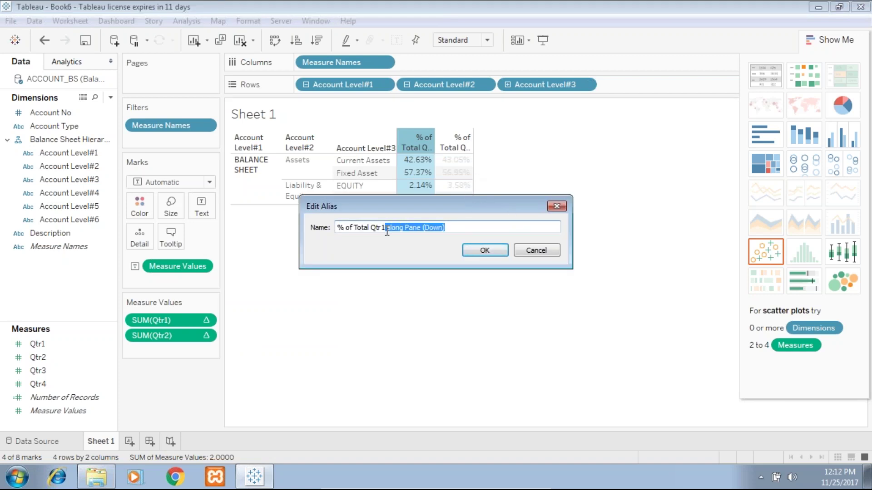
key(BackSpace)
key(Return)
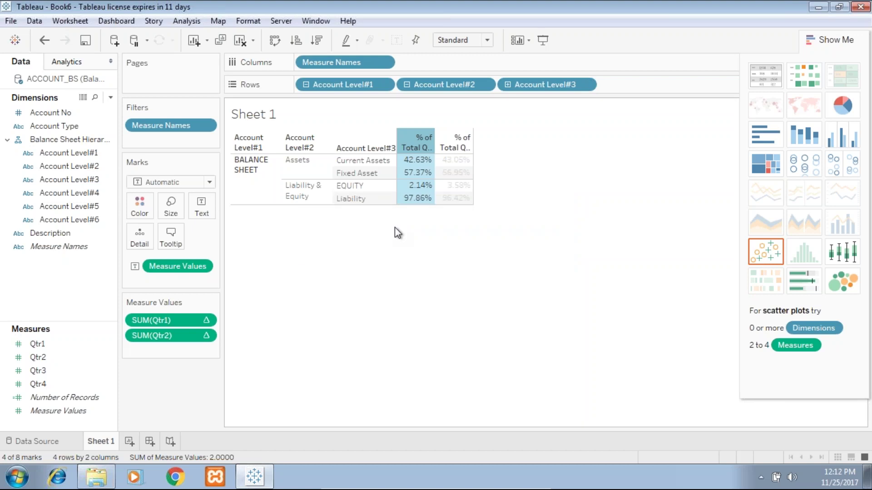
Step: Shorten the alias of the Qtr2 percentage column to "% of Total Qtr2" and widen the measure columns to fit their headers
click(449, 148)
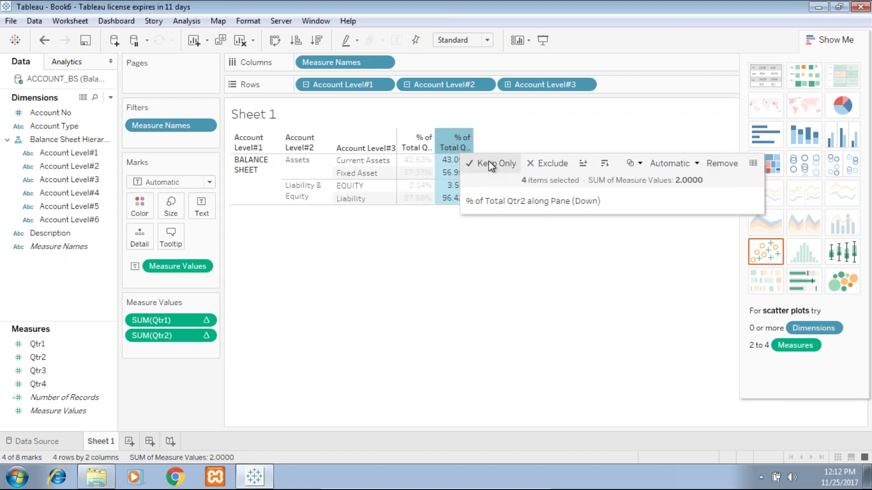
right_click(459, 141)
click(466, 245)
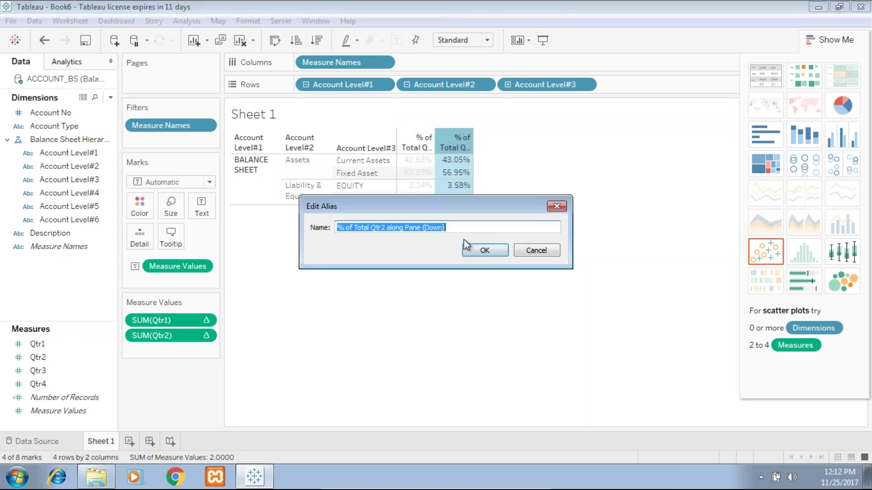
drag(463, 228, 399, 228)
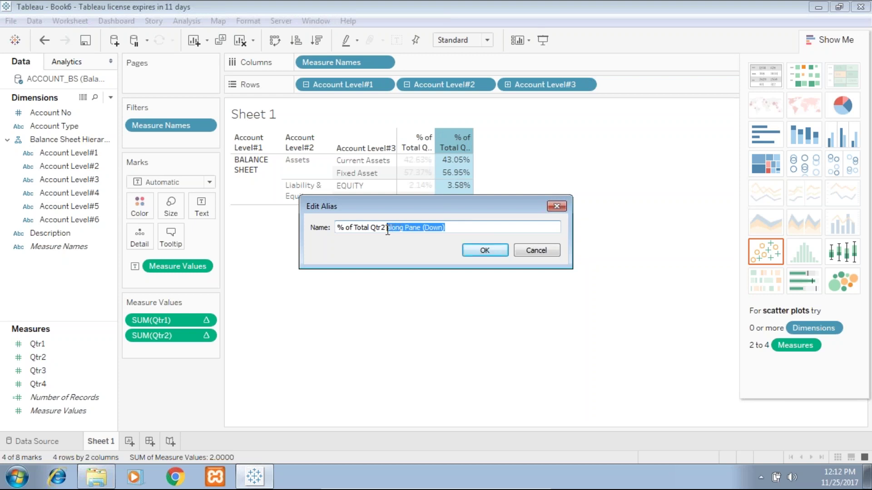
key(BackSpace)
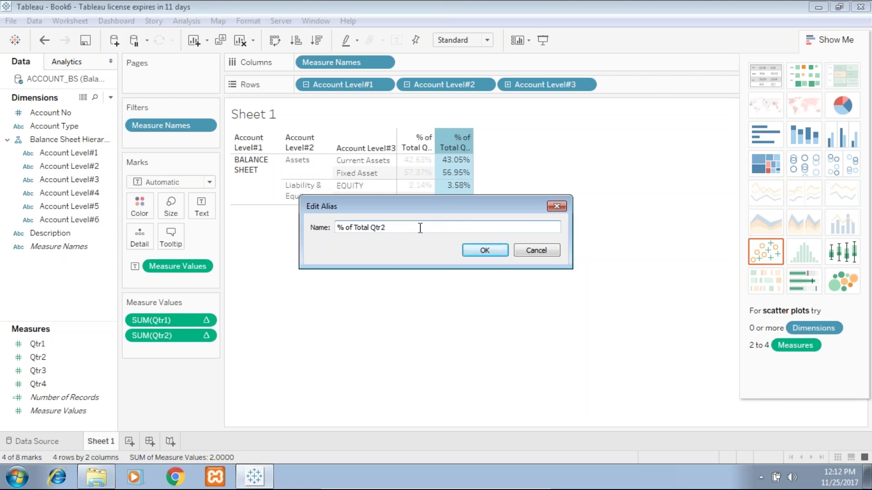
click(460, 250)
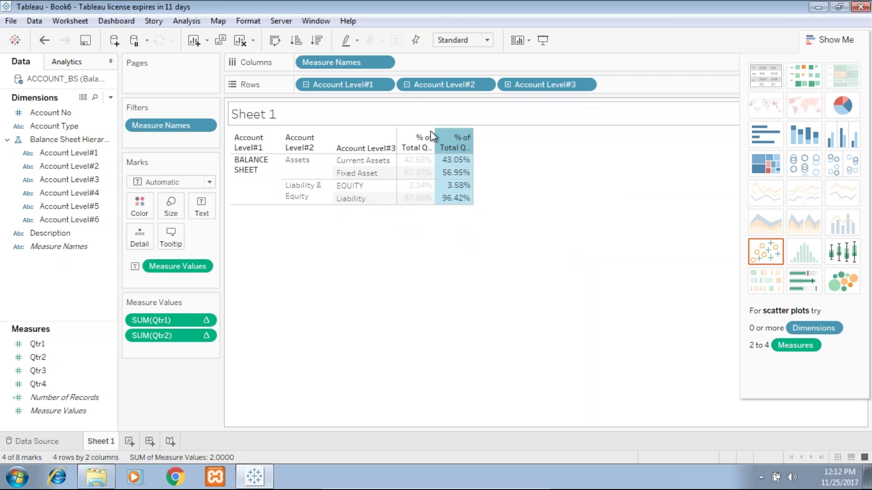
drag(435, 143, 457, 143)
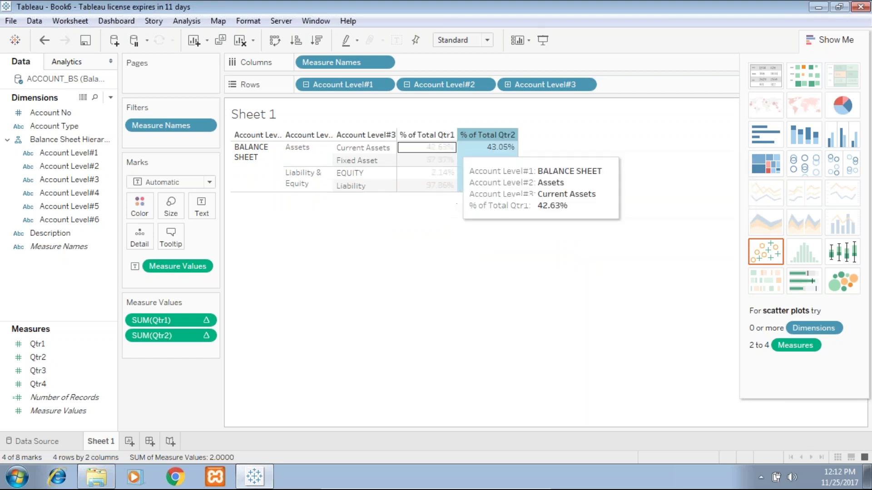
click(335, 245)
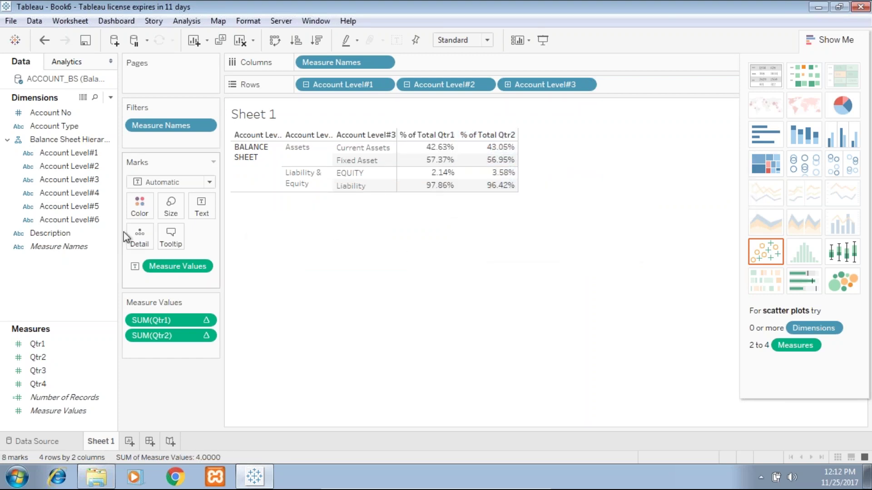
Step: Add plain Qtr1 and Qtr2 sums after their percentage columns and format the plain Qtr1 values as Currency (Standard), English (United States)
drag(36, 343, 182, 366)
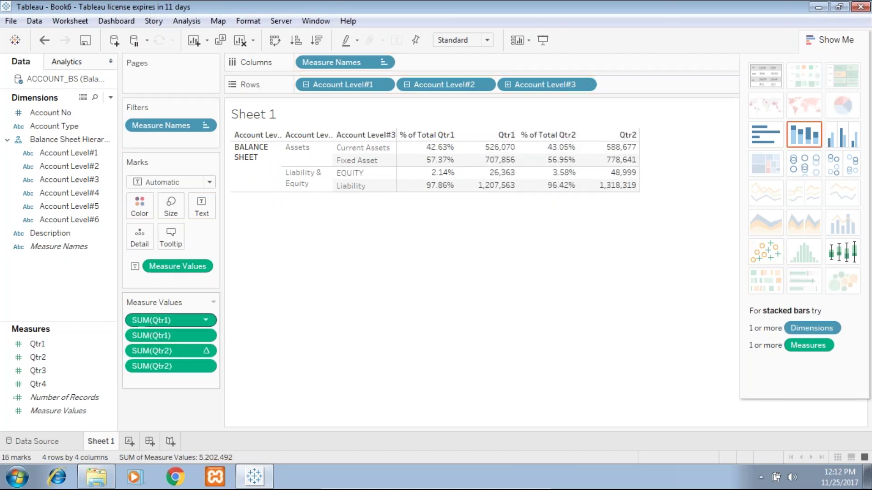
click(205, 337)
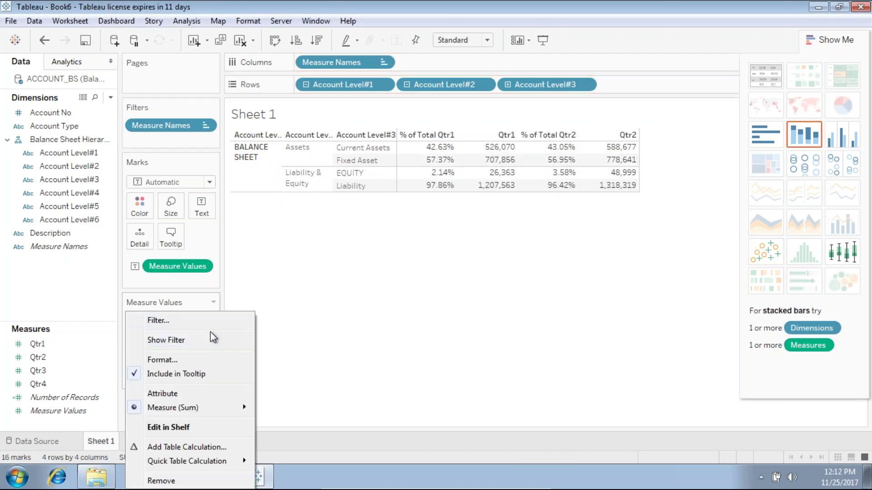
click(196, 360)
click(77, 154)
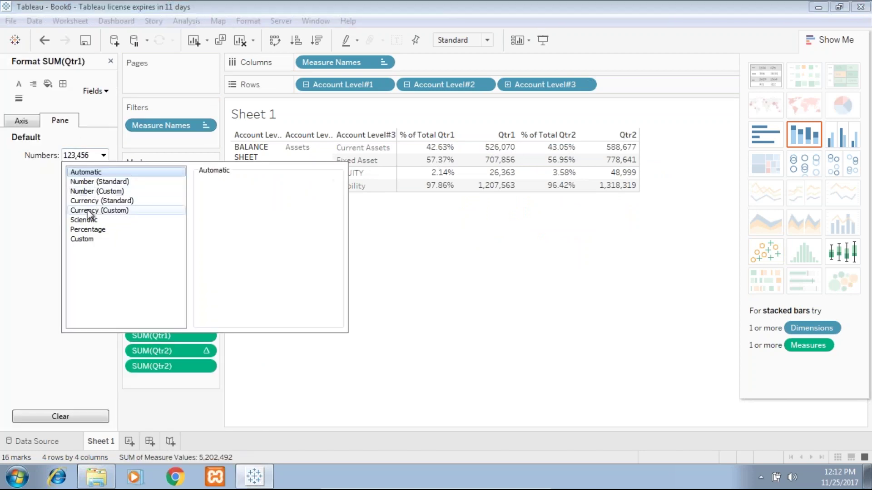
click(101, 201)
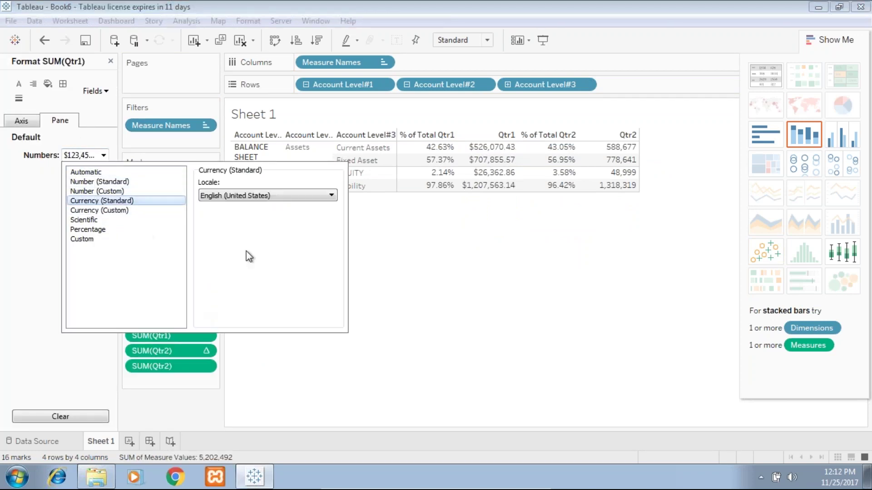
click(409, 249)
Step: Format the plain Qtr2 sum as Currency (Standard) and hide the chart type suggestions
click(171, 351)
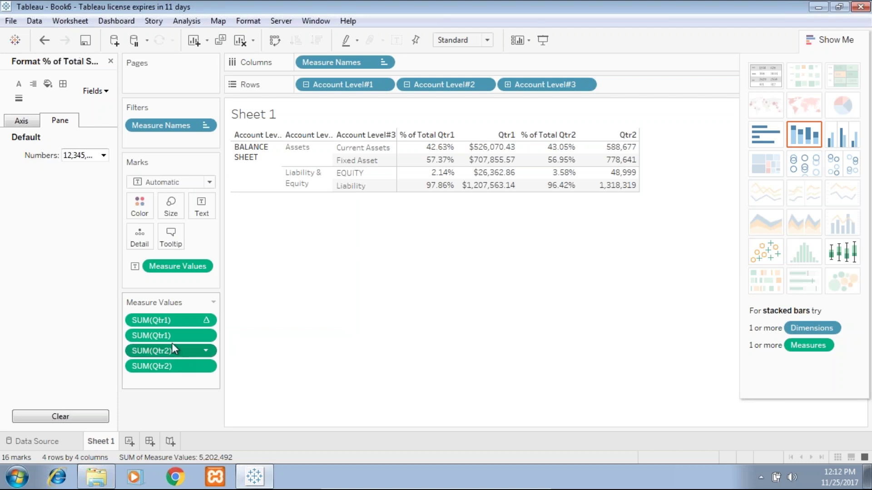
click(178, 365)
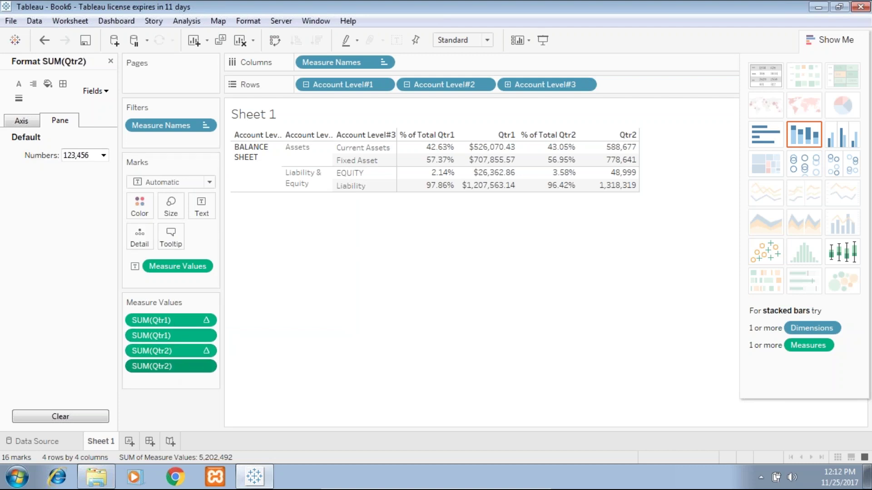
click(91, 158)
click(91, 200)
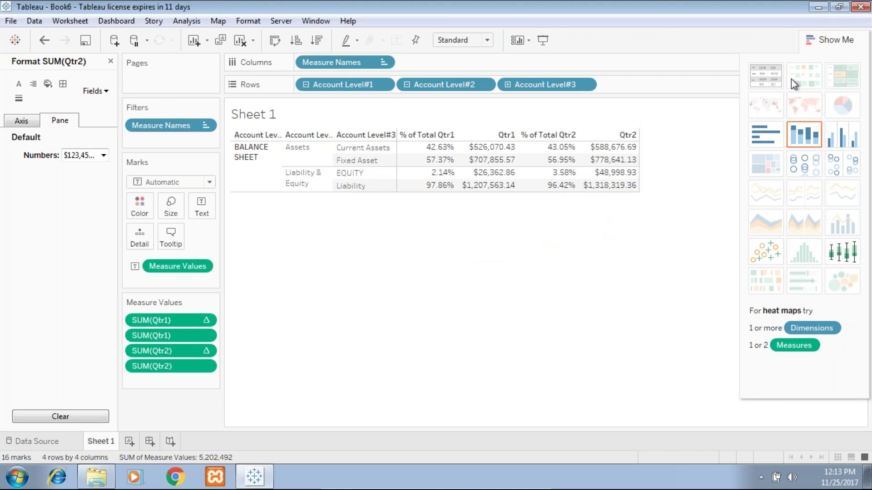
click(845, 40)
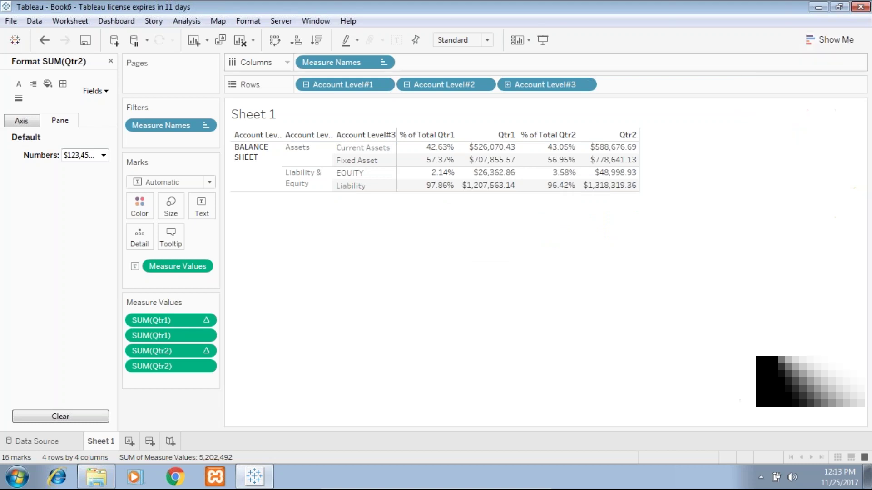
Step: Rename Sheet 1 as "Tabular View"
double_click(96, 444)
text(Tab)
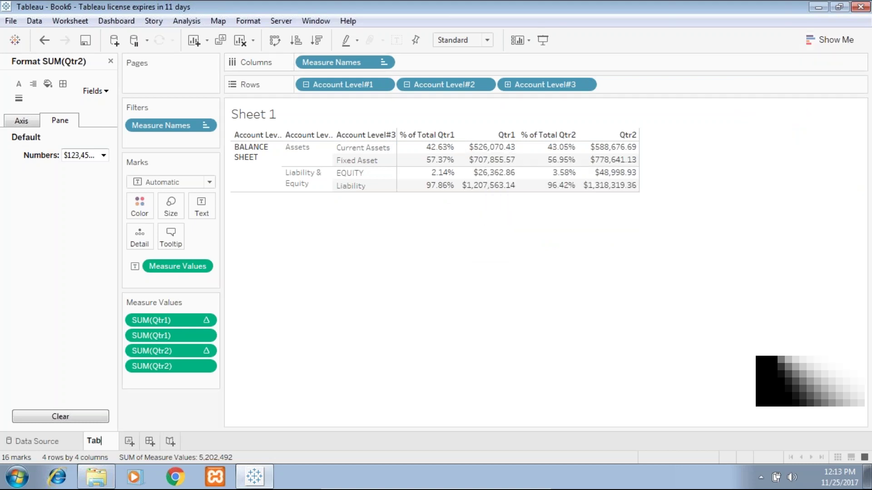
text(leau)
key(BackSpace)
text(ular View)
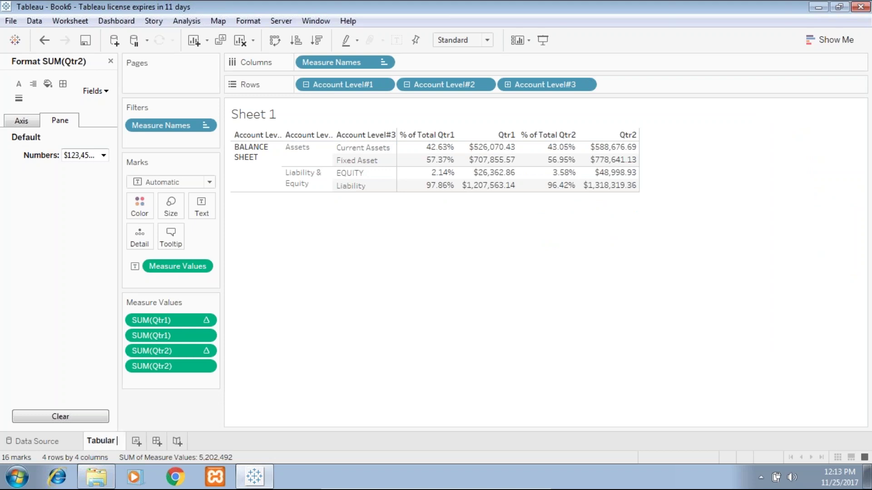
key(Return)
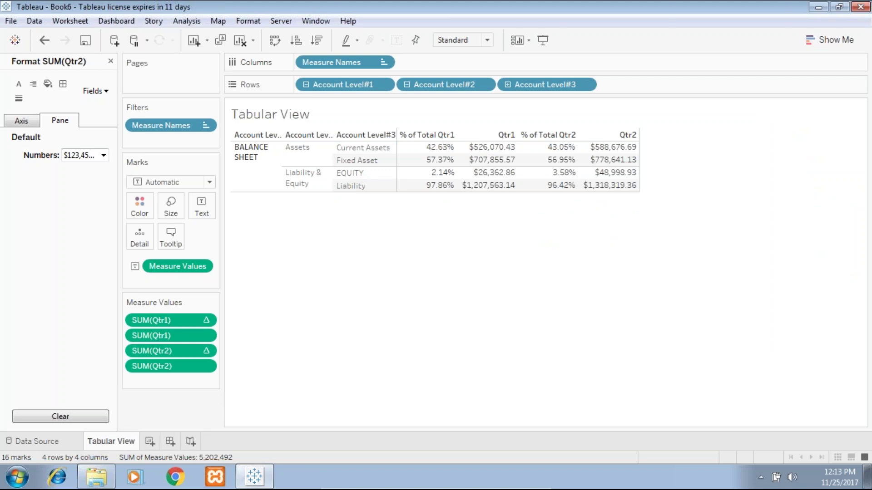
click(150, 441)
right_click(156, 443)
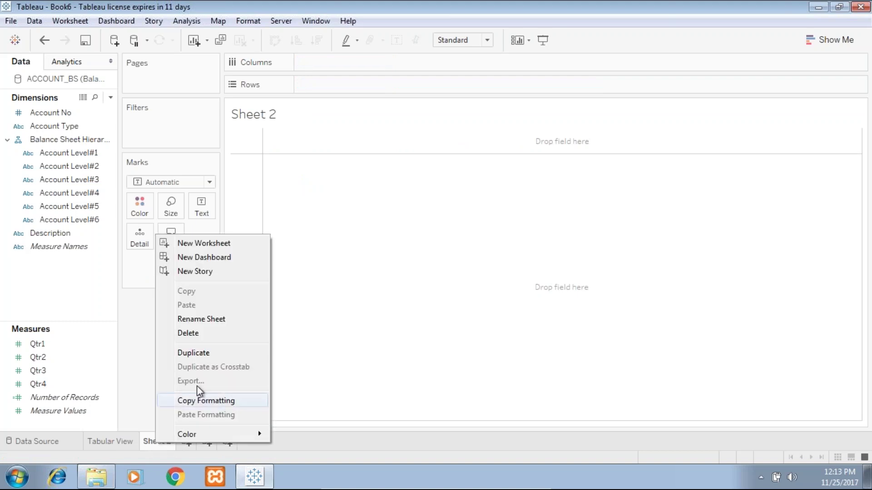
click(205, 334)
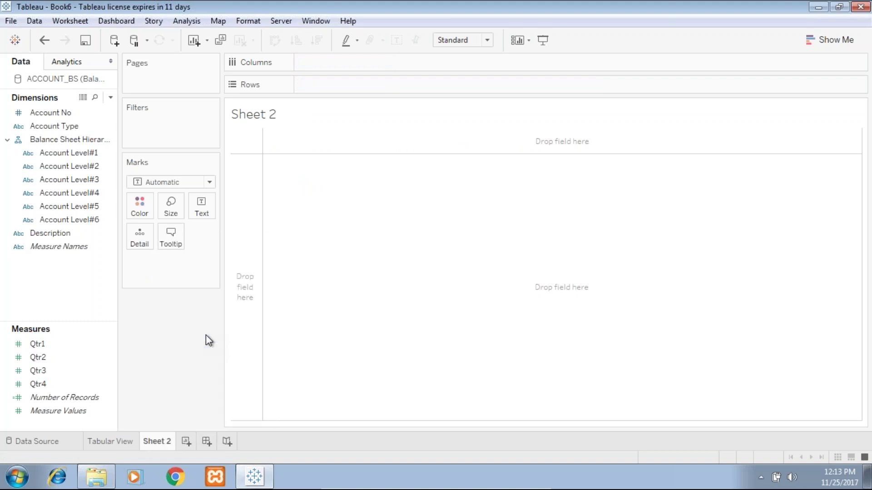
Step: Duplicate the Tabular View worksheet and name the copy "Bar Chart#1"
right_click(105, 443)
click(163, 345)
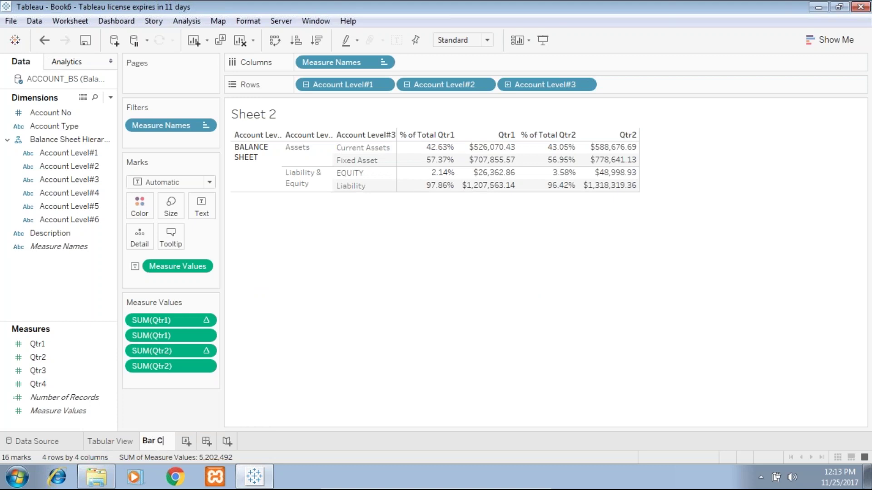
text(har#1)
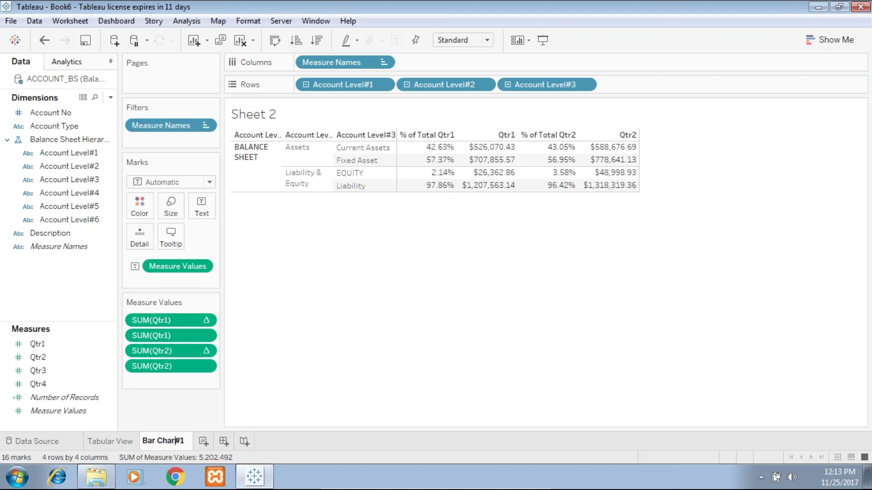
text(t)
key(Return)
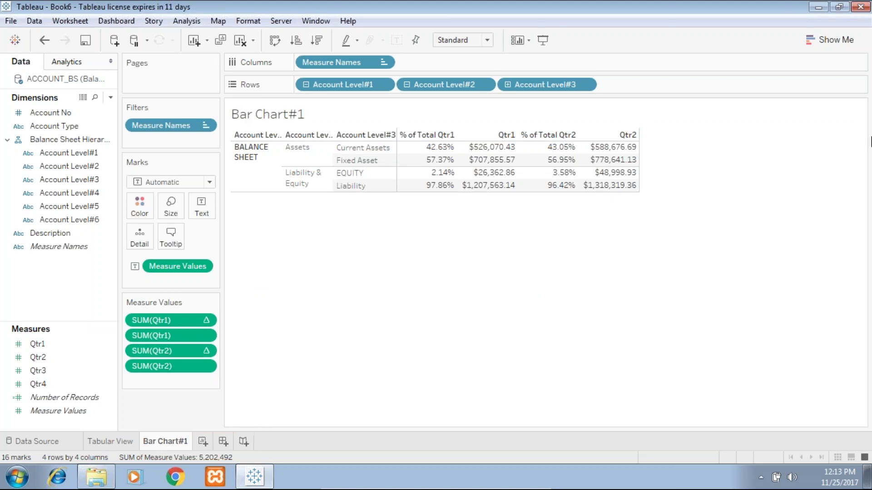
Step: Display the Bar Chart#1 sheet as horizontal bars and remove the plain Qtr1 and Qtr2 sums from Columns
mouse_move(551, 186)
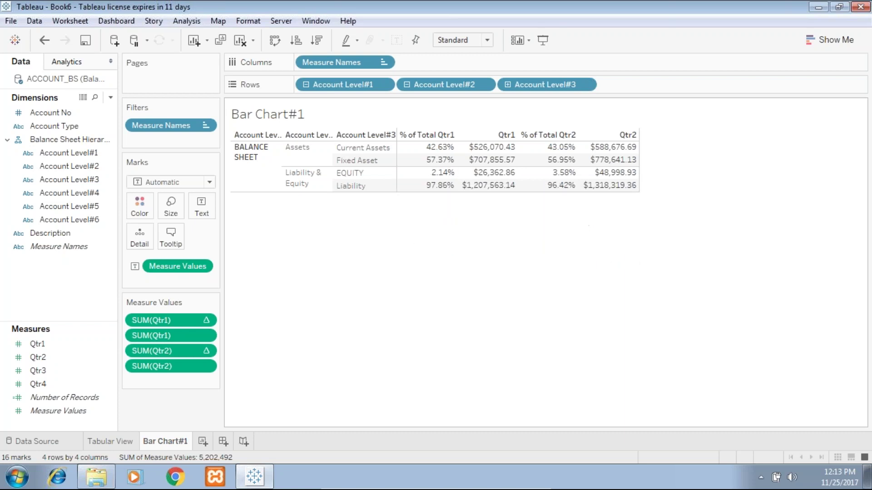
mouse_move(451, 188)
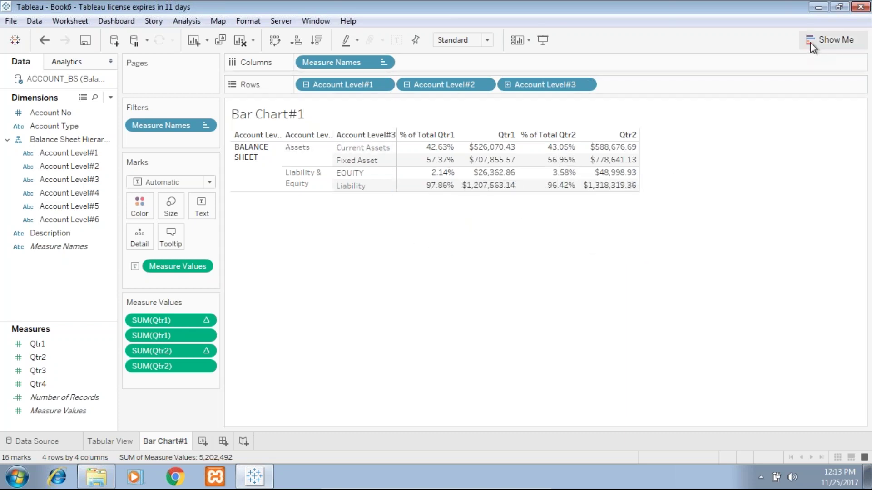
click(830, 40)
click(766, 134)
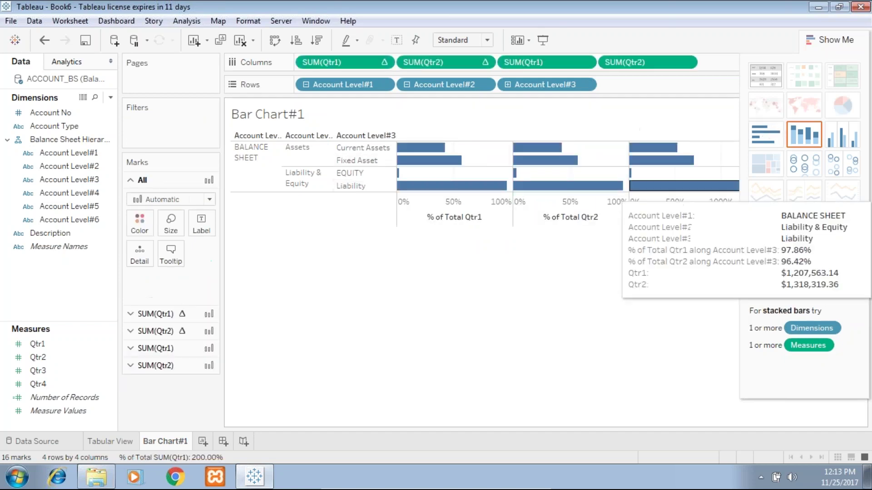
click(844, 46)
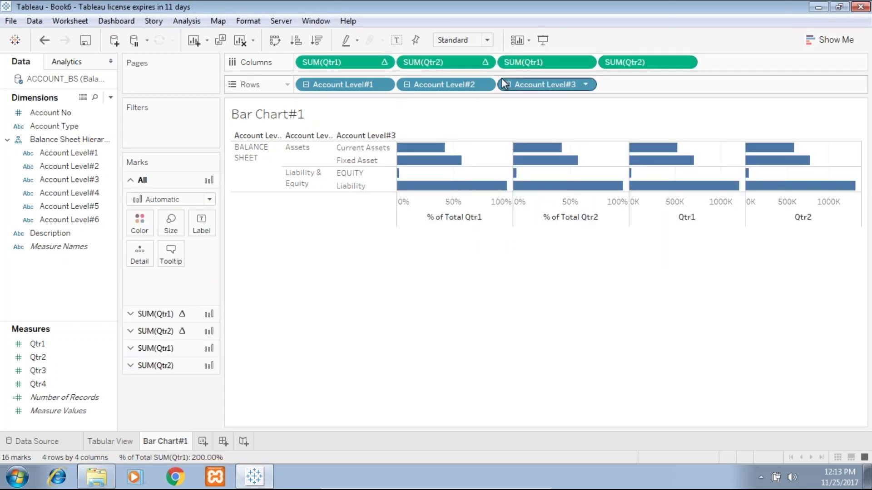
drag(535, 65, 501, 230)
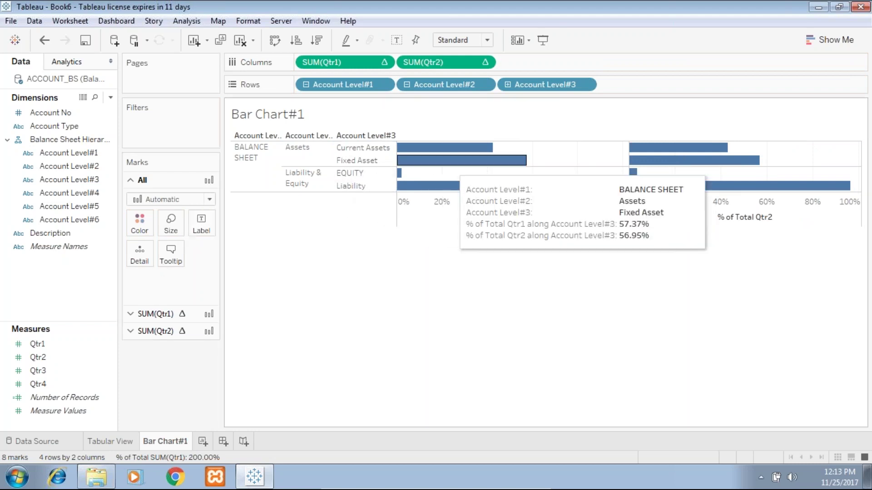
Step: Label the % of Total Qtr1 bars with SUM(Qtr1), using a Percent of Total table calculation computed by Pane (down)
click(163, 314)
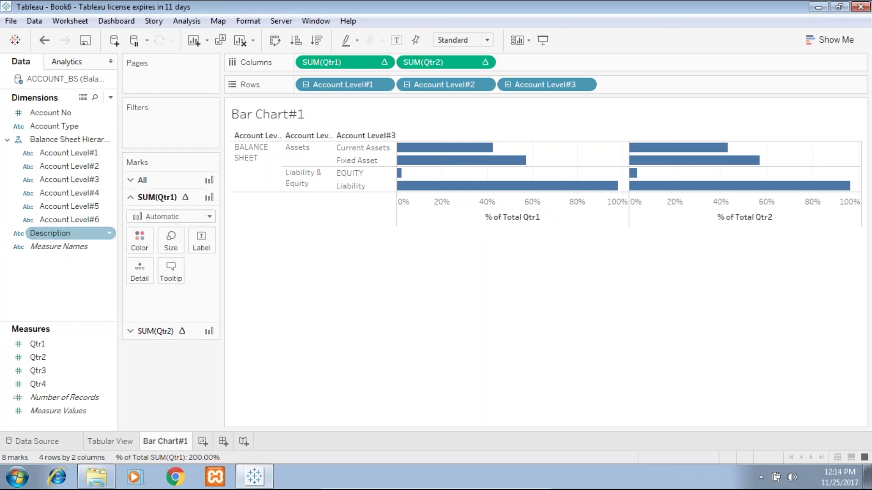
drag(38, 344, 202, 242)
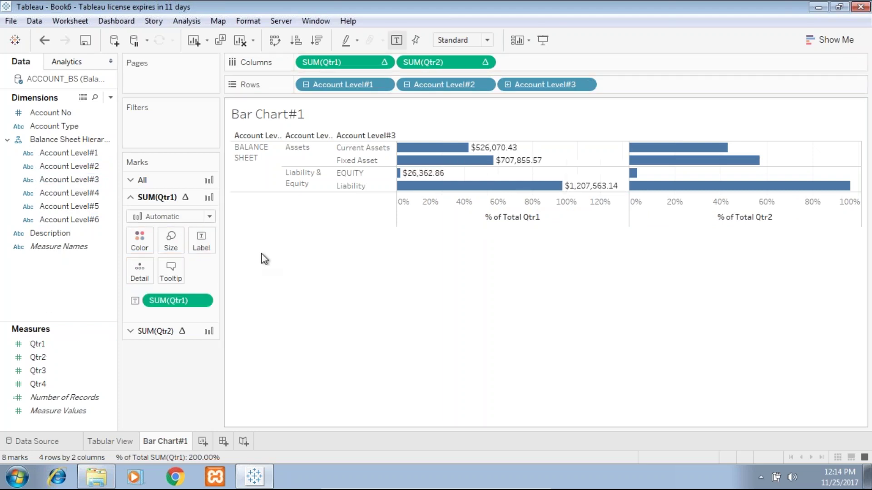
click(201, 300)
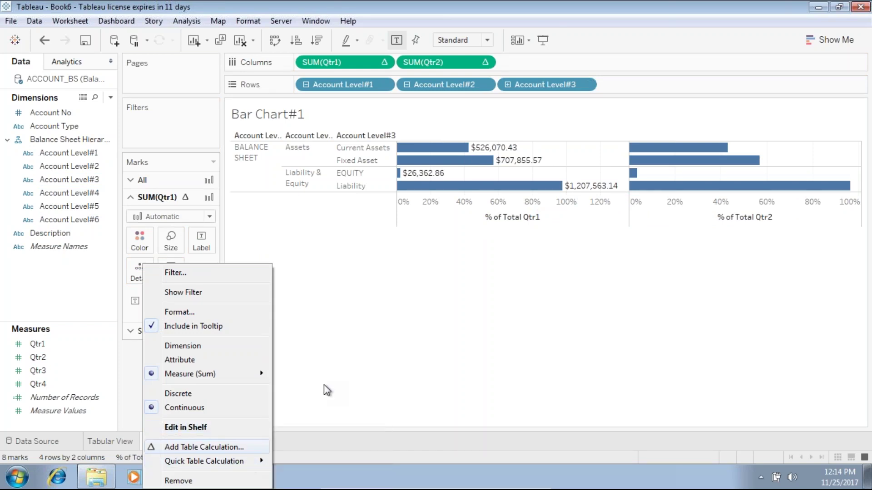
click(233, 448)
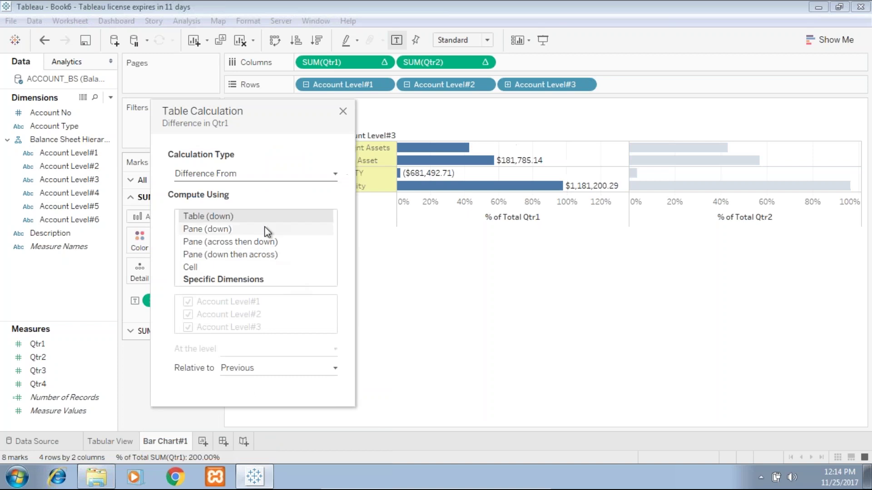
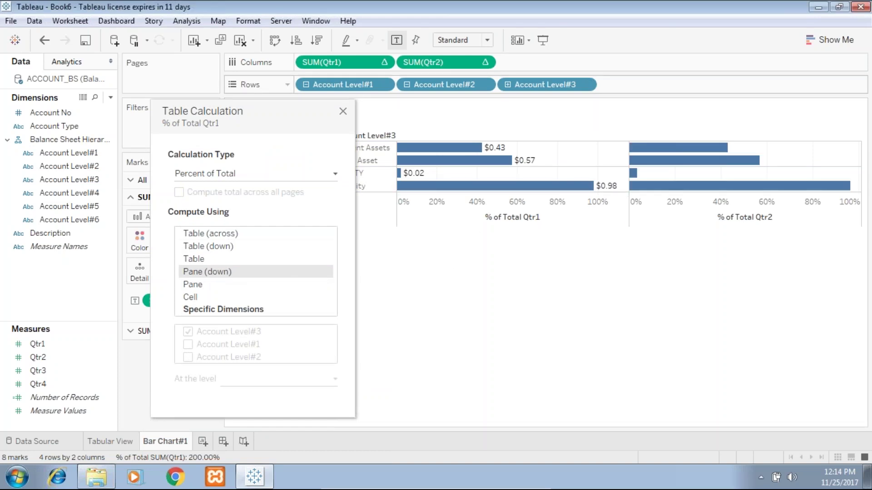
click(343, 111)
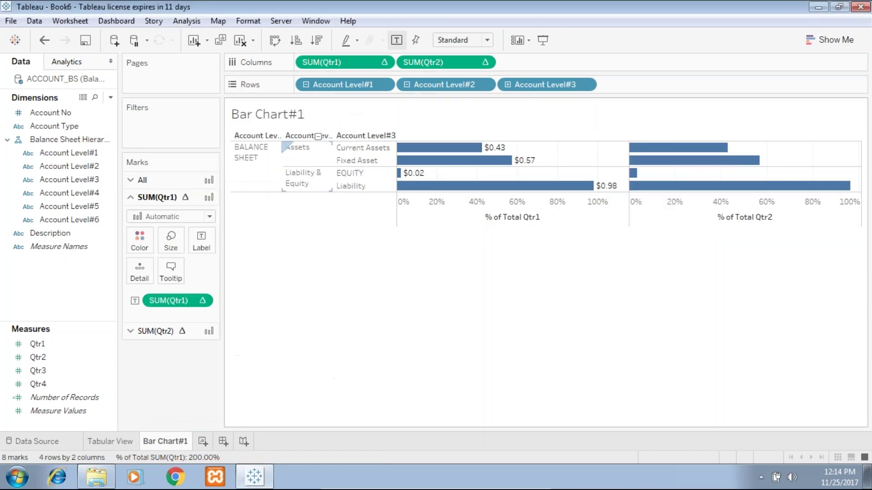
Step: Format the SUM(Qtr1) bar labels on Bar Chart#1 as Percentage
right_click(195, 301)
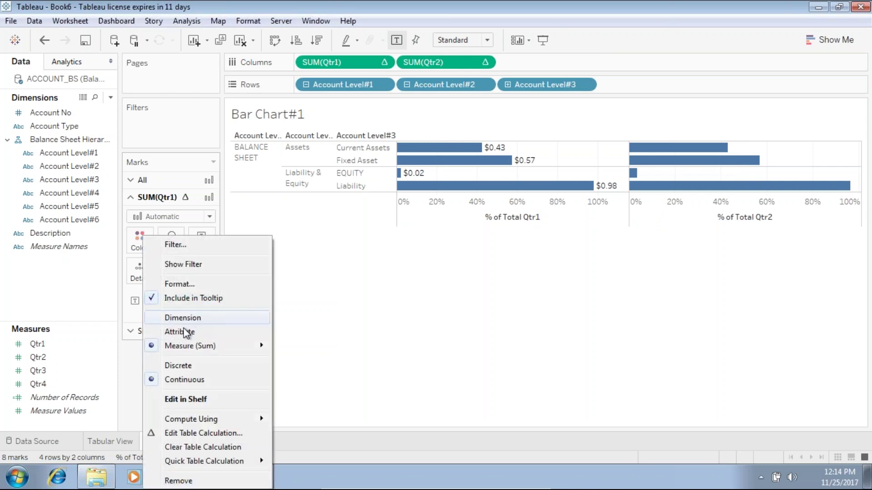
click(195, 283)
click(93, 192)
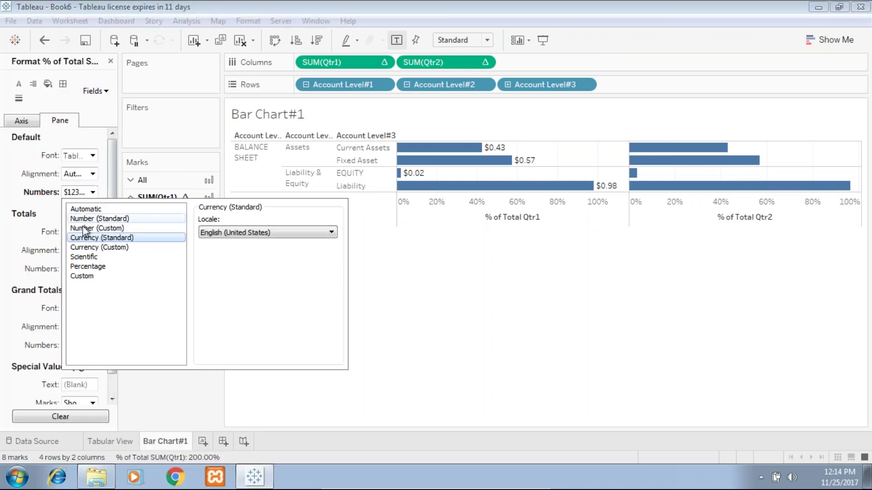
click(97, 266)
click(437, 269)
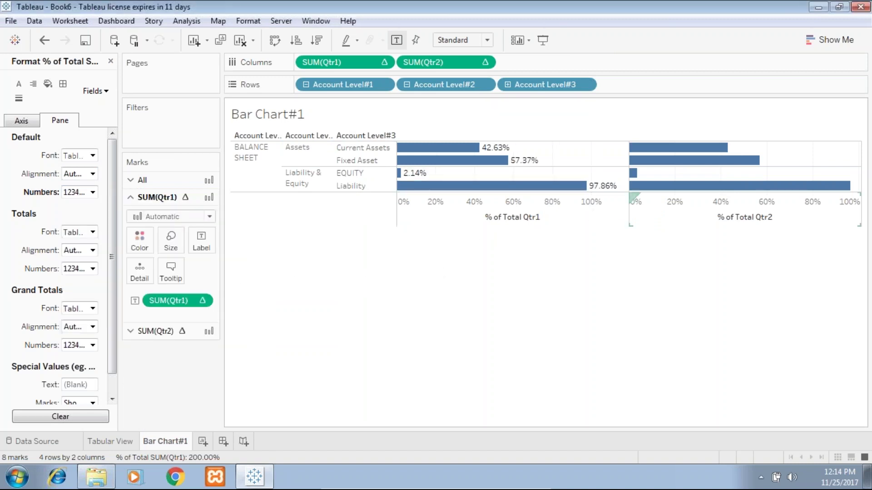
Step: Label the % of Total Qtr2 bars with SUM(Qtr2), using a Percent of Total table calculation computed by Pane
click(159, 334)
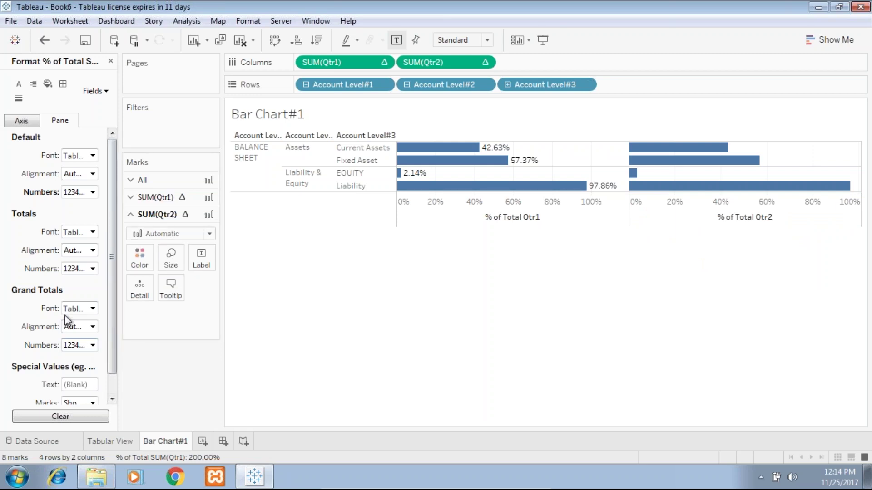
click(111, 61)
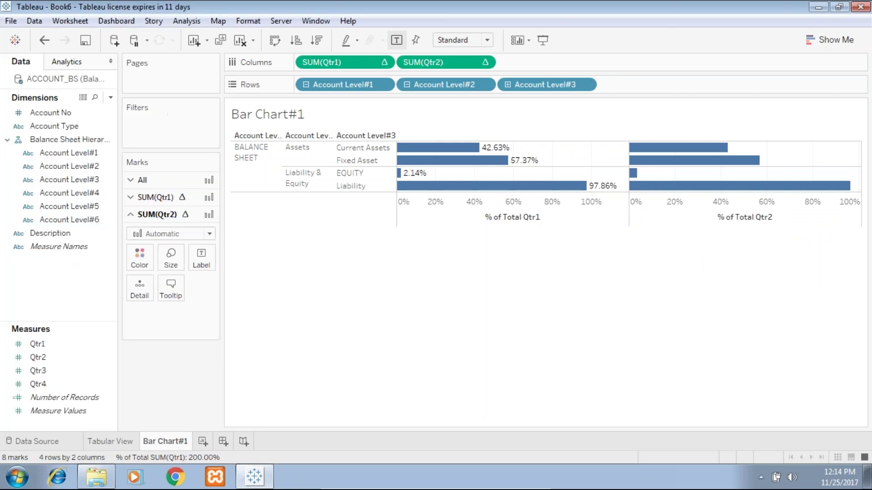
drag(50, 359, 202, 255)
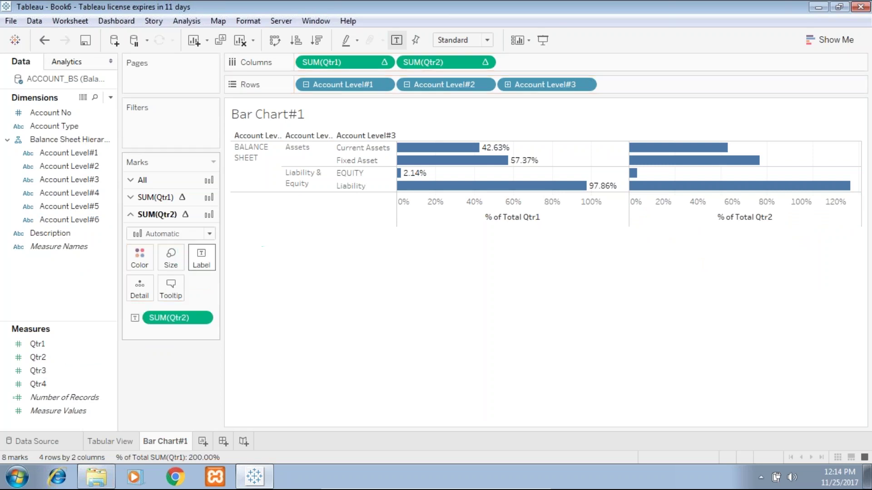
right_click(199, 319)
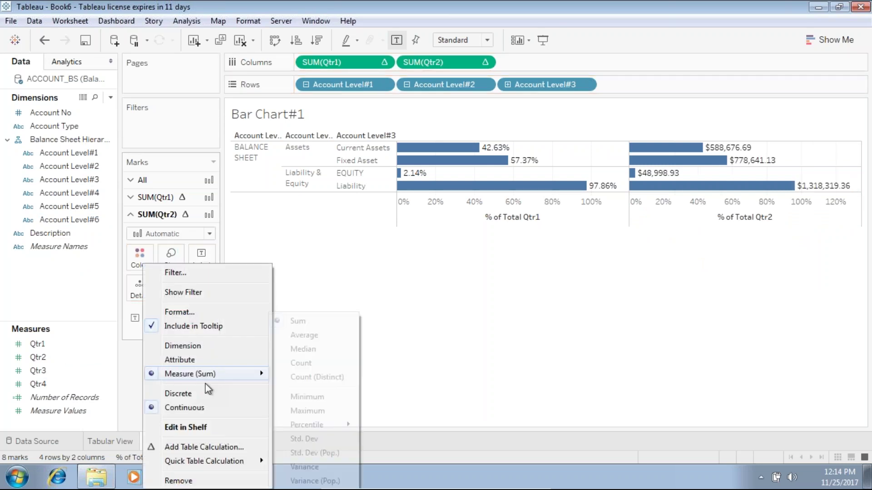
click(217, 448)
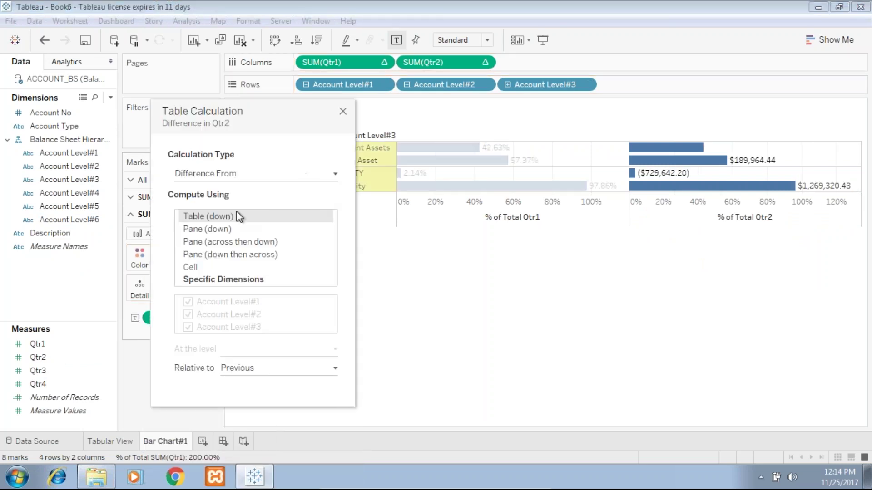
click(242, 174)
click(235, 232)
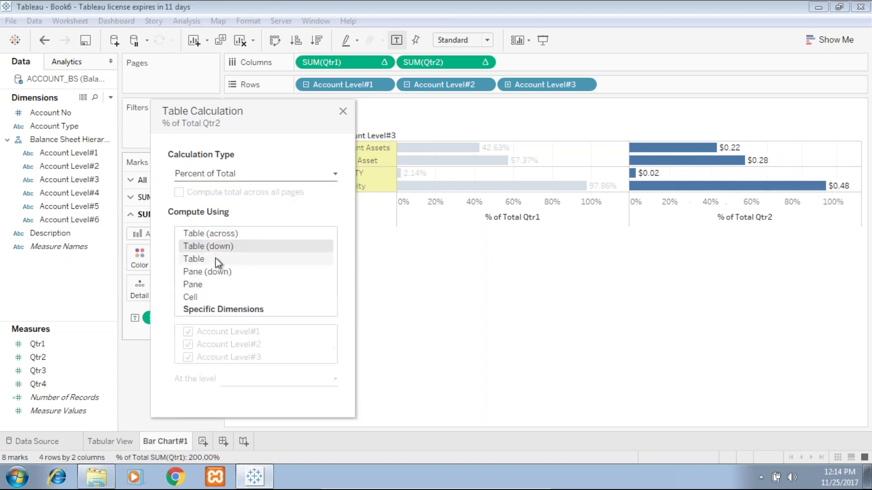
click(218, 284)
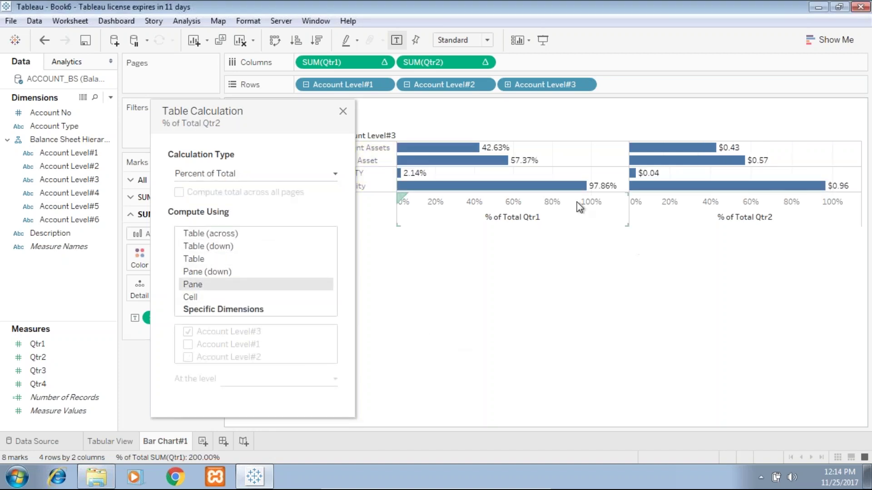
click(343, 111)
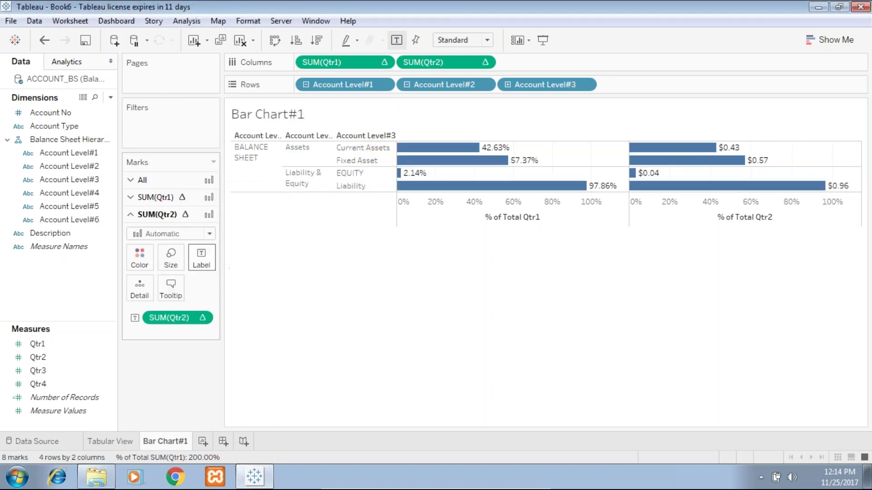
Step: Format the SUM(Qtr2) bar labels as Percentage
click(203, 318)
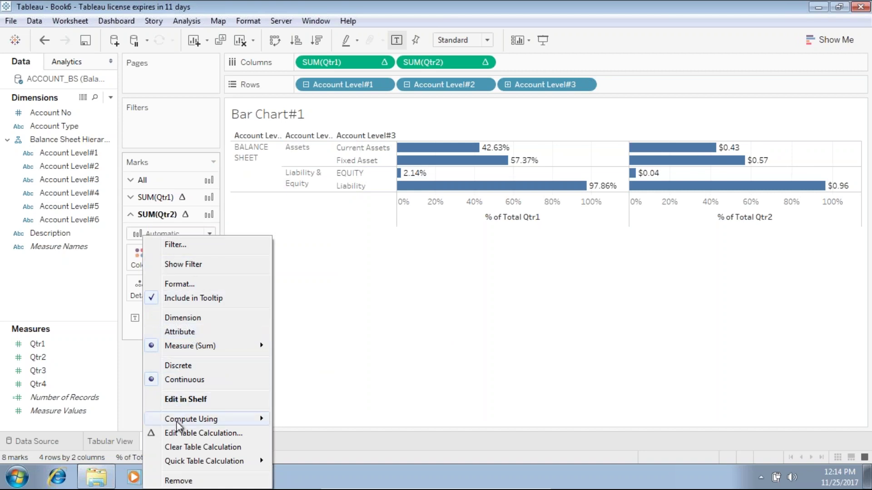
click(189, 284)
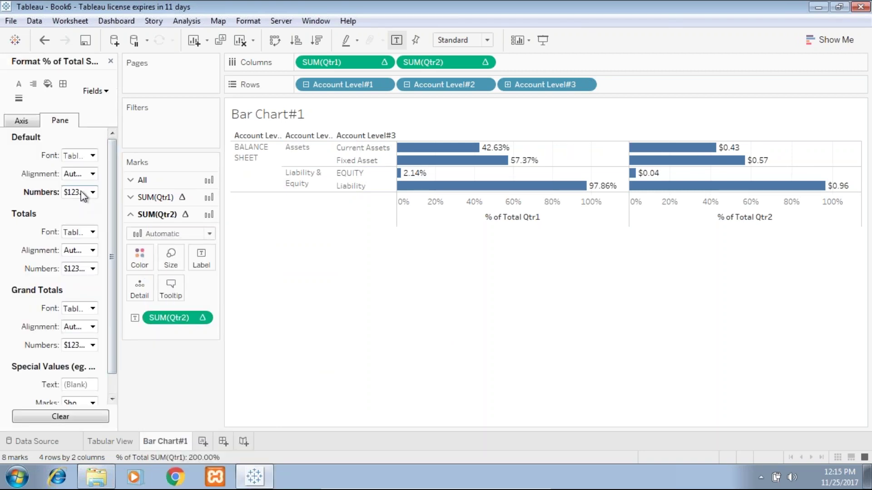
click(82, 192)
click(91, 266)
click(451, 263)
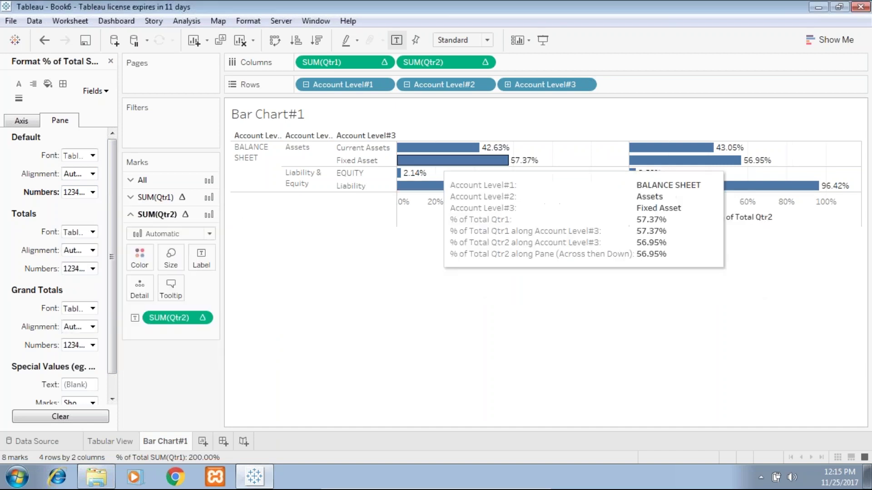
Step: Compare the bar chart with the Tabular View sheet, briefly expanding Account Level#3 to Account Level#4 there before returning to Bar Chart#1
mouse_move(420, 153)
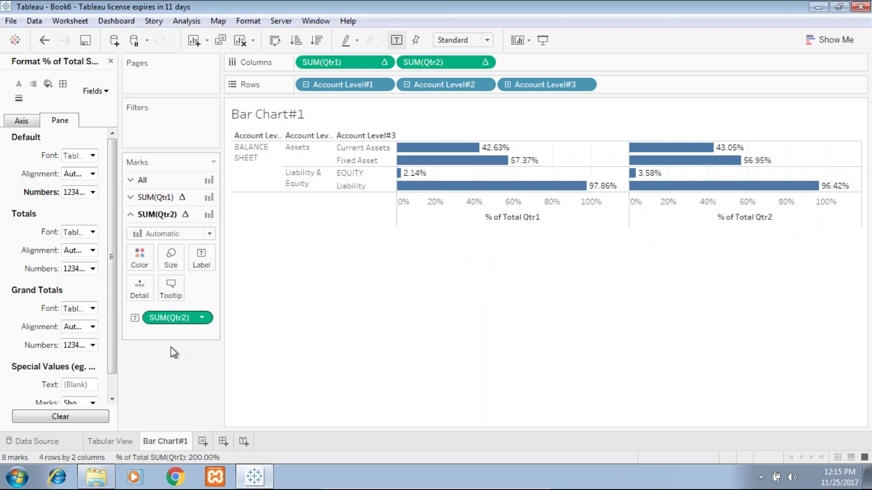
mouse_move(400, 173)
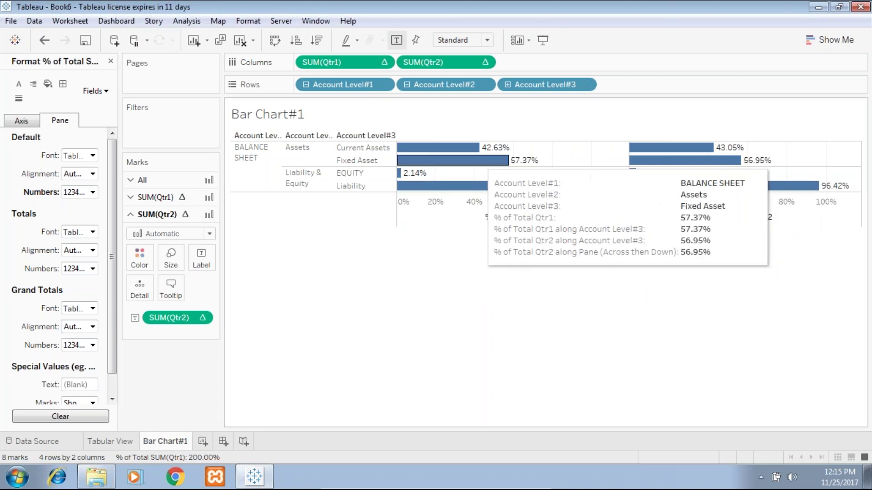
click(110, 442)
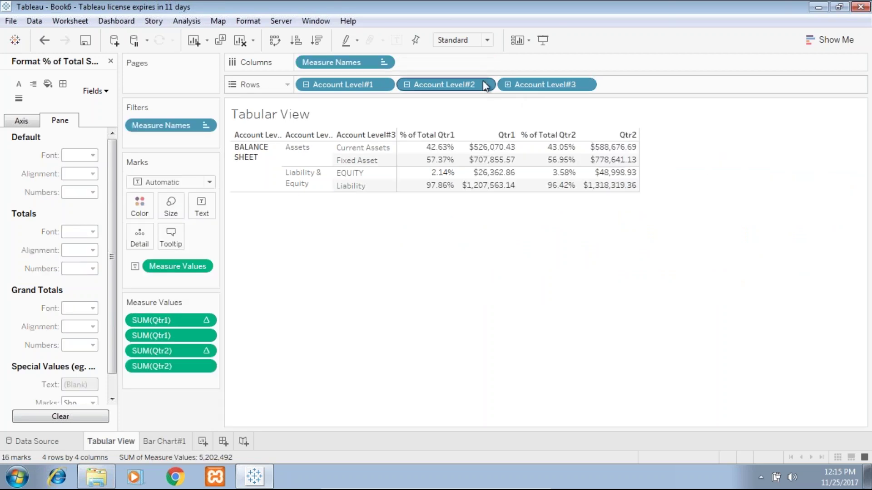
click(507, 86)
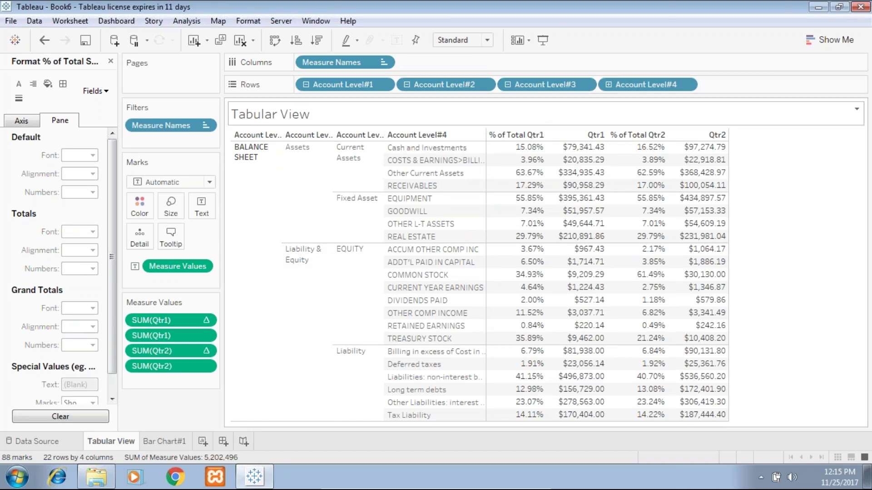
click(507, 85)
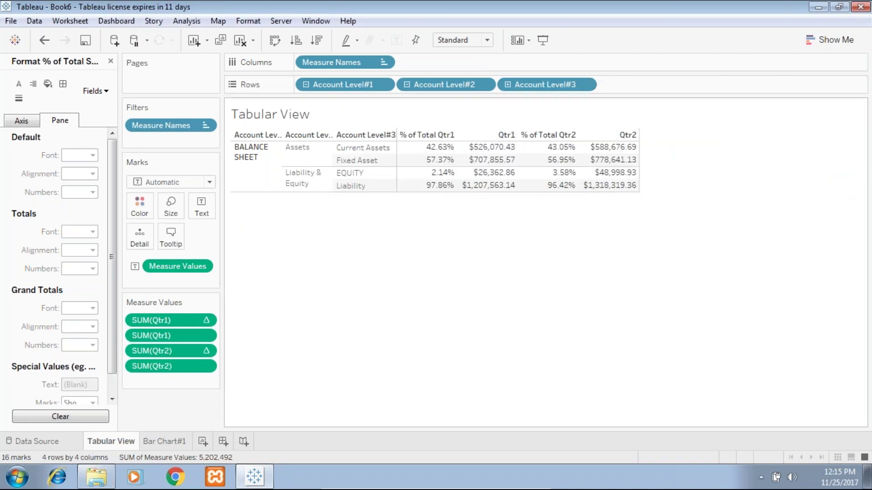
click(168, 441)
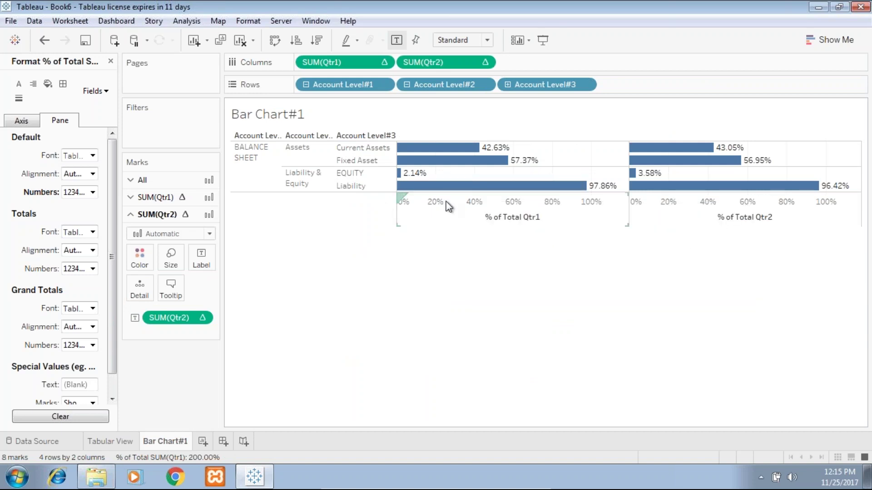
mouse_move(449, 187)
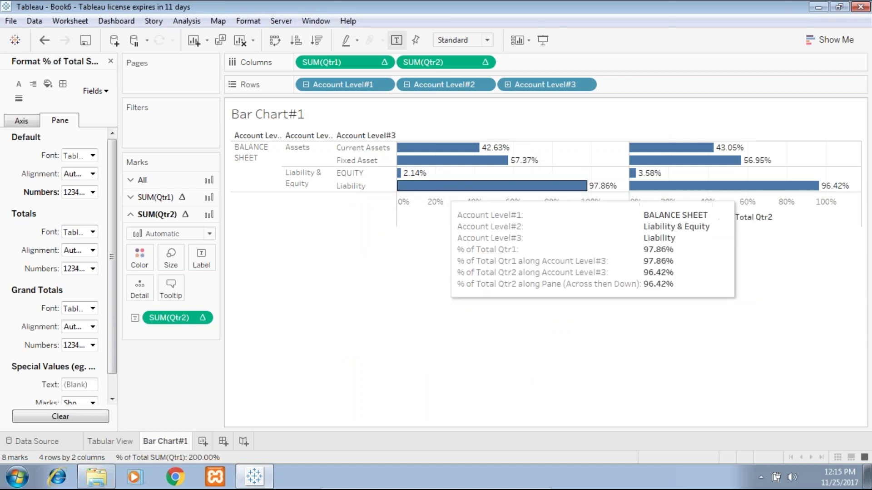
Step: Duplicate the Bar Chart#1 worksheet and name the copy "Bar Chart#2"
right_click(179, 444)
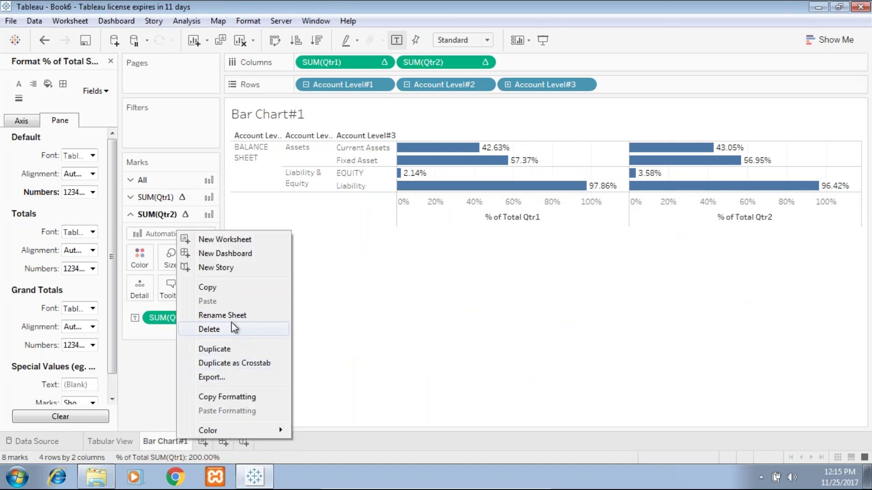
click(227, 350)
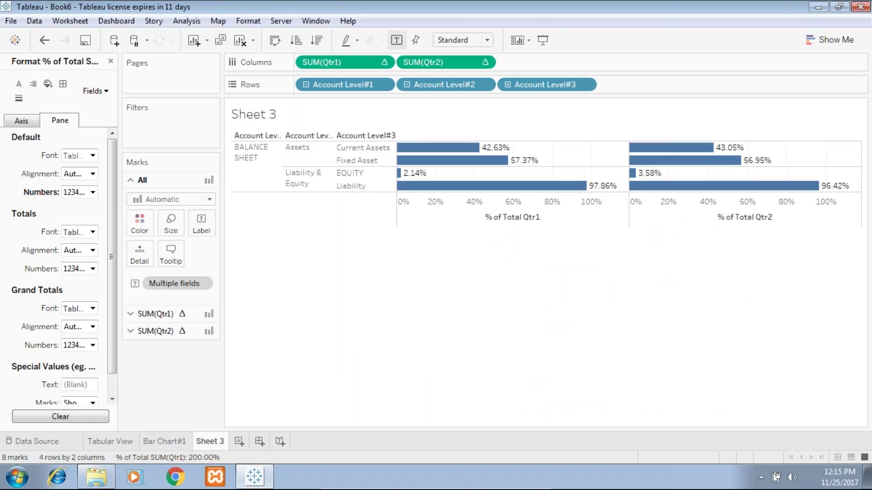
double_click(201, 441)
text(Bar Chart#2)
key(Return)
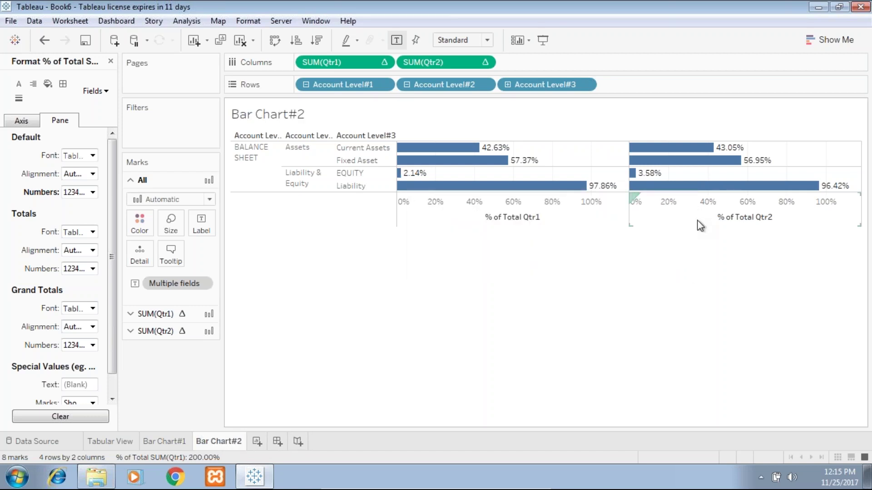
Step: Combine % of Total Qtr1 and % of Total Qtr2 on Bar Chart#2 as a dual axis
click(696, 219)
right_click(696, 220)
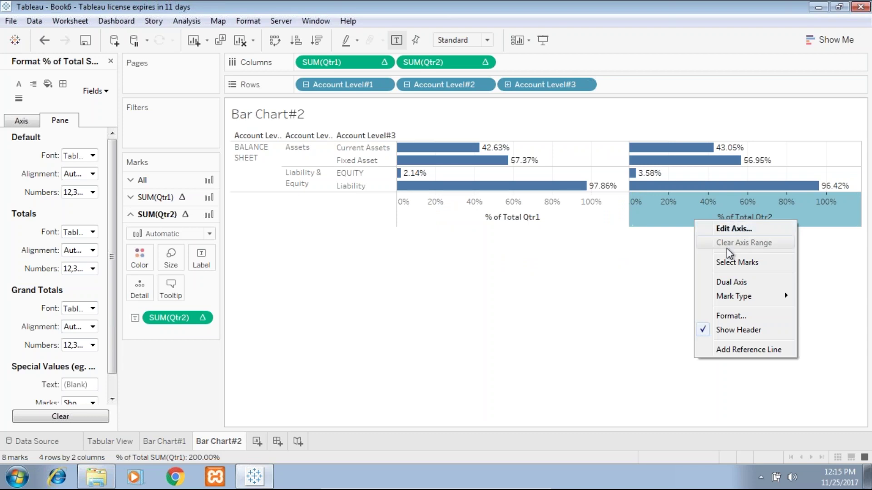
click(728, 280)
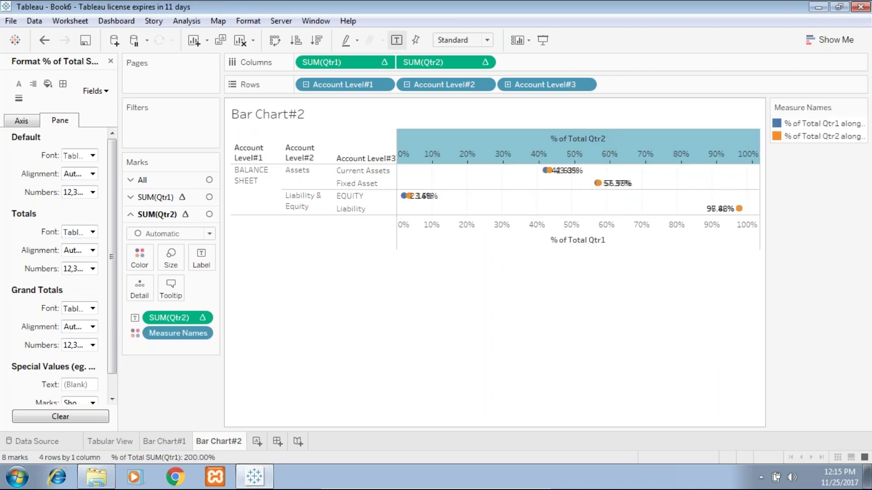
Step: Set the mark type to Bar for SUM(Qtr1) and to Gantt Bar for SUM(Qtr2)
click(175, 319)
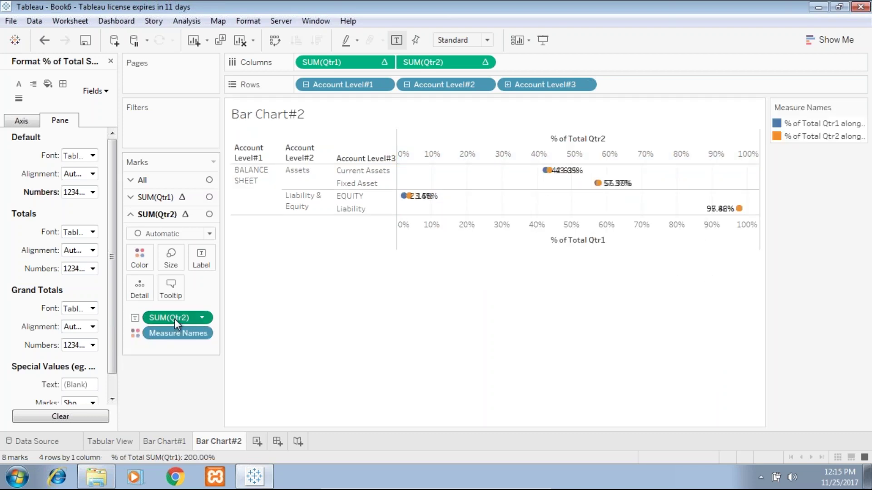
click(177, 197)
click(184, 220)
click(169, 245)
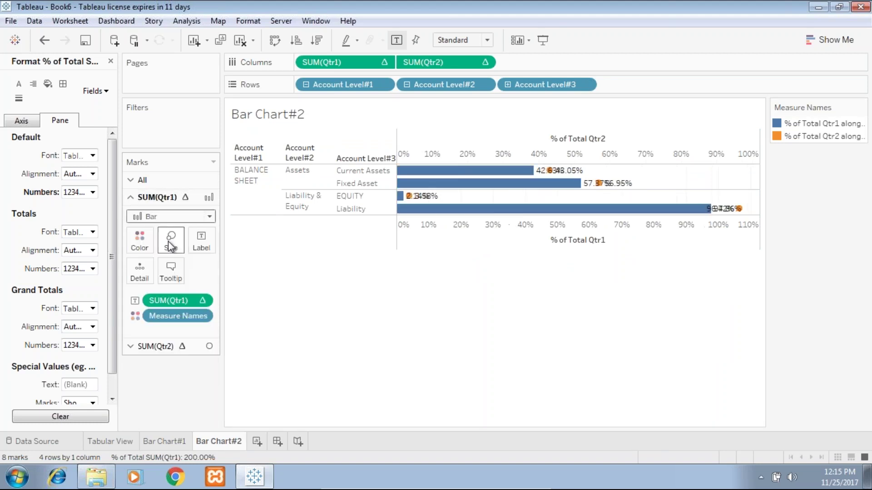
click(168, 345)
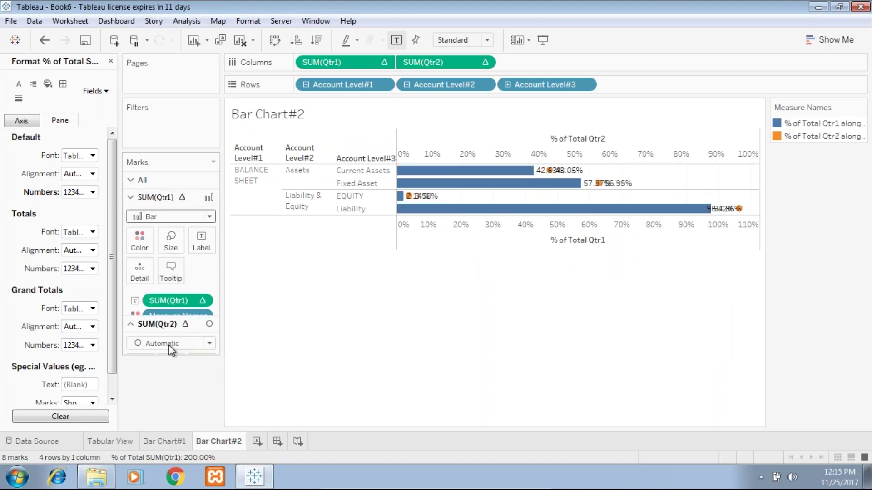
click(179, 233)
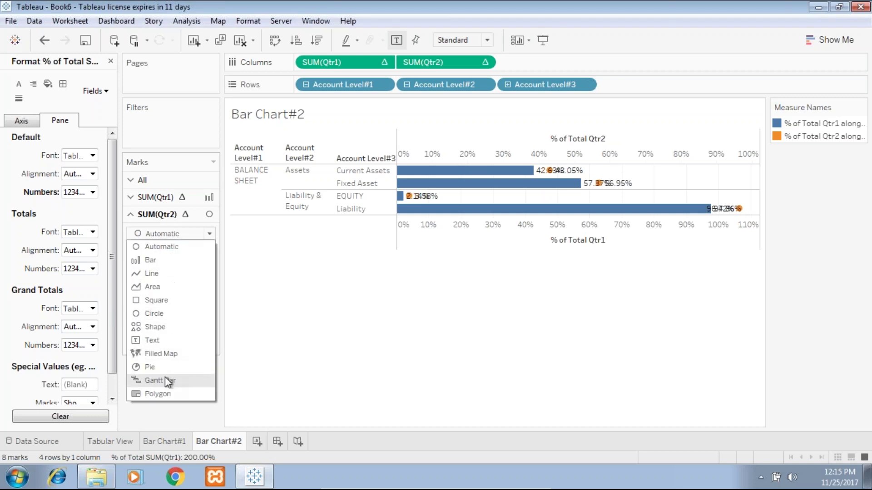
click(180, 380)
Step: Move the Qtr2 percentage labels of Current Assets, Fixed Asset, EQUITY and Liability clear of the overlapping Qtr1 labels
mouse_move(578, 184)
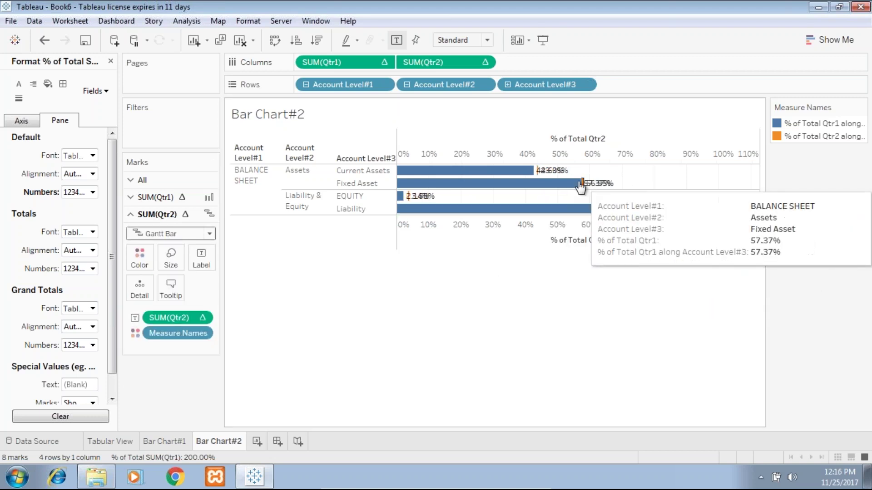
click(549, 172)
drag(551, 172, 599, 173)
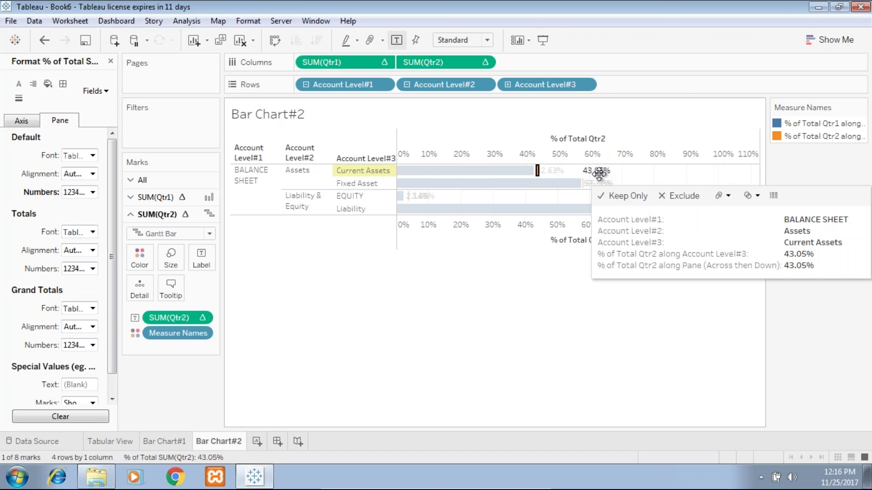
click(559, 260)
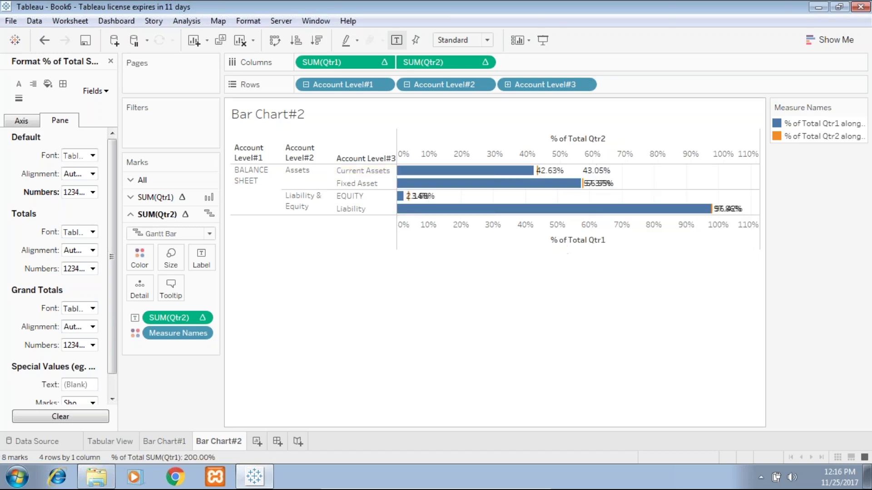
click(599, 182)
drag(600, 182, 643, 176)
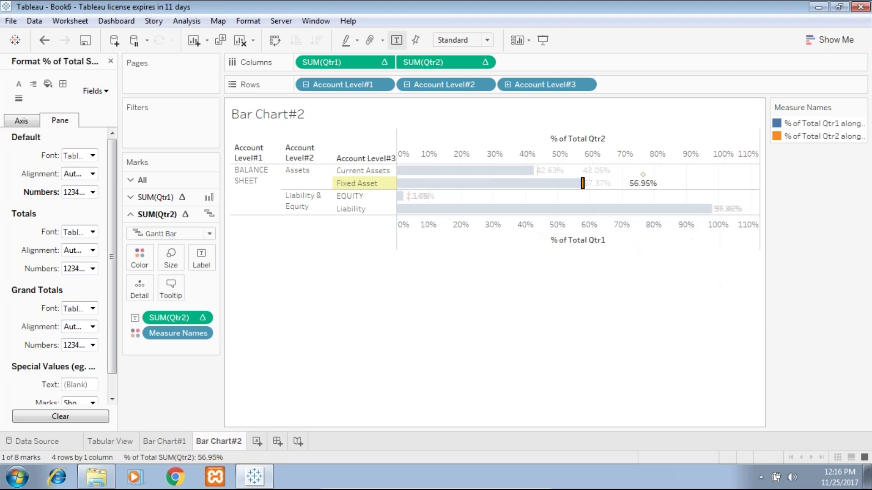
click(422, 196)
drag(425, 196, 454, 196)
click(726, 209)
drag(729, 208, 755, 210)
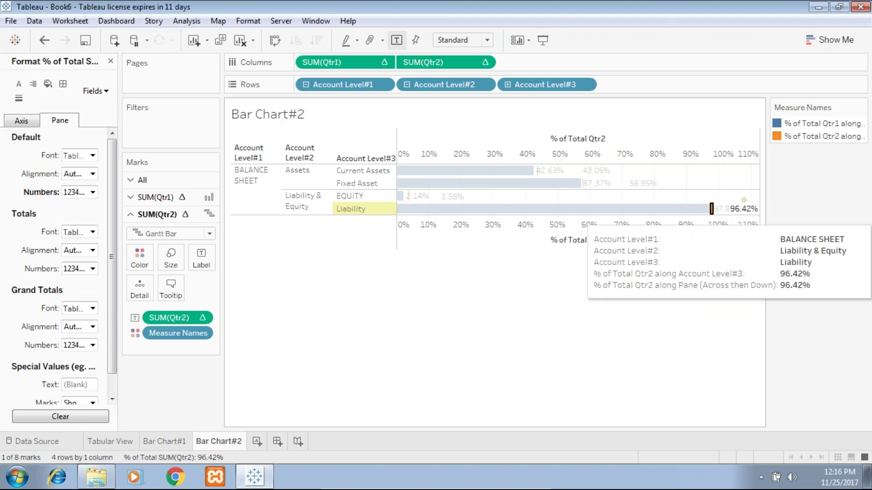
Step: Narrow the chart pane and move Liability's Qtr2 percentage label above its Qtr1 label
drag(758, 170, 714, 175)
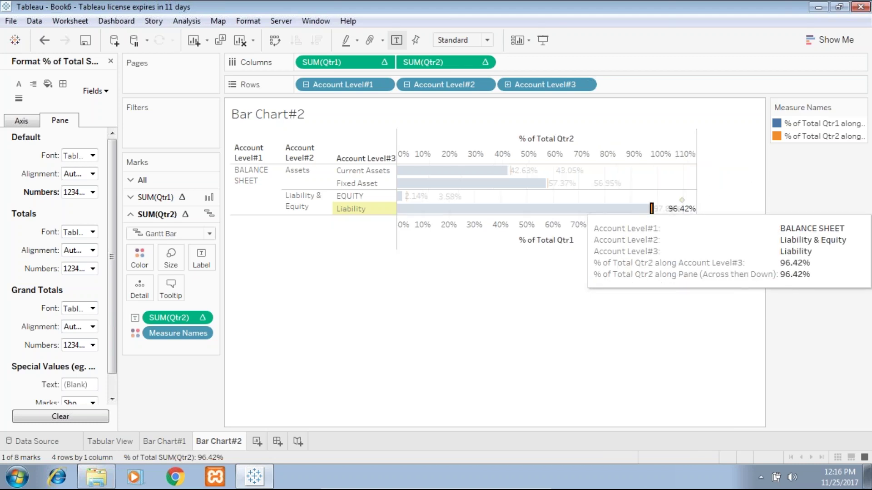
click(661, 278)
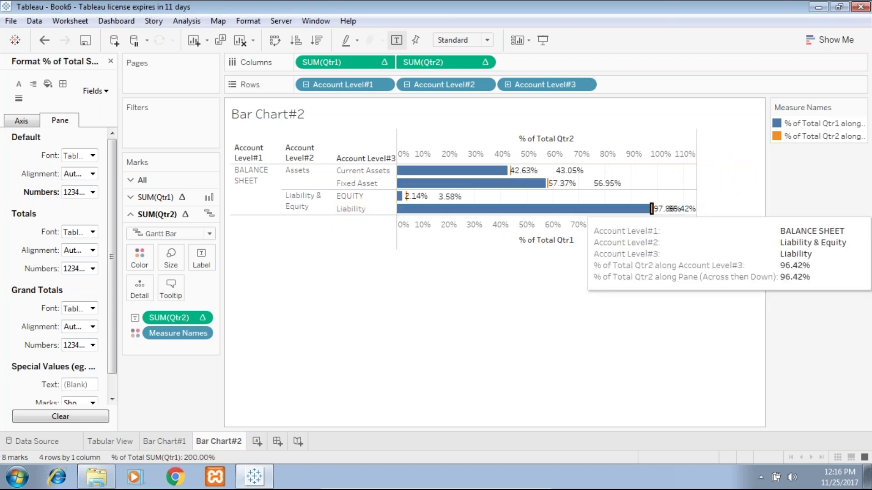
click(681, 208)
click(681, 207)
drag(681, 202, 681, 193)
click(726, 251)
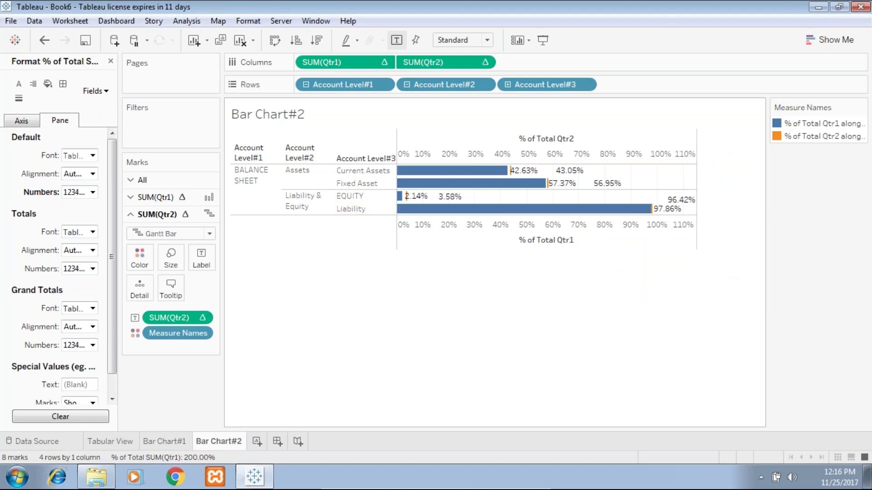
mouse_move(511, 177)
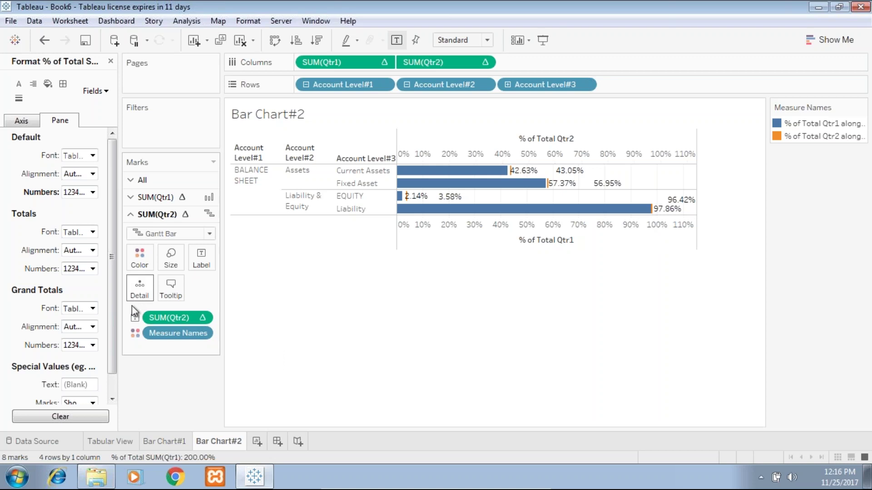
Step: Add a new blank worksheet and look over the chart types offered by Show Me
click(256, 441)
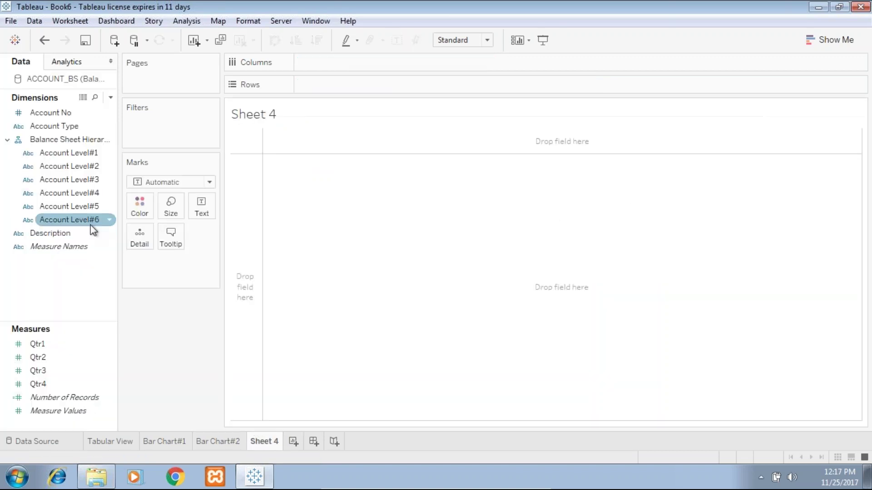
click(841, 40)
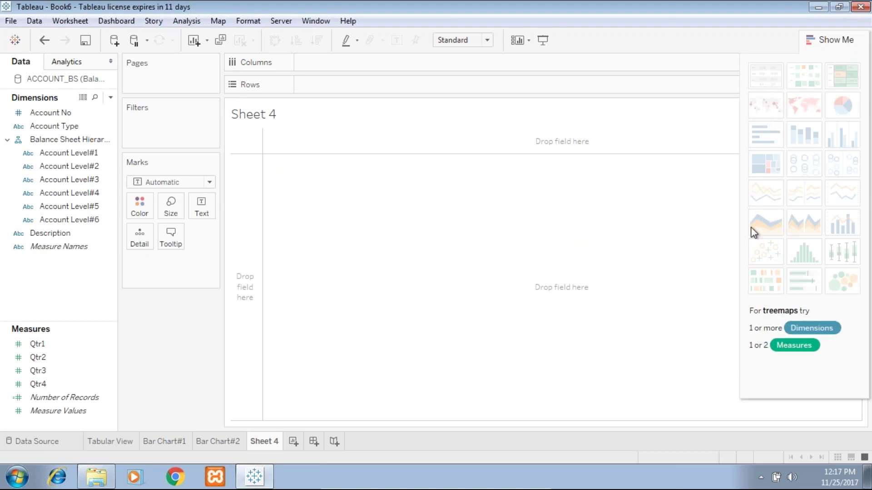
click(835, 40)
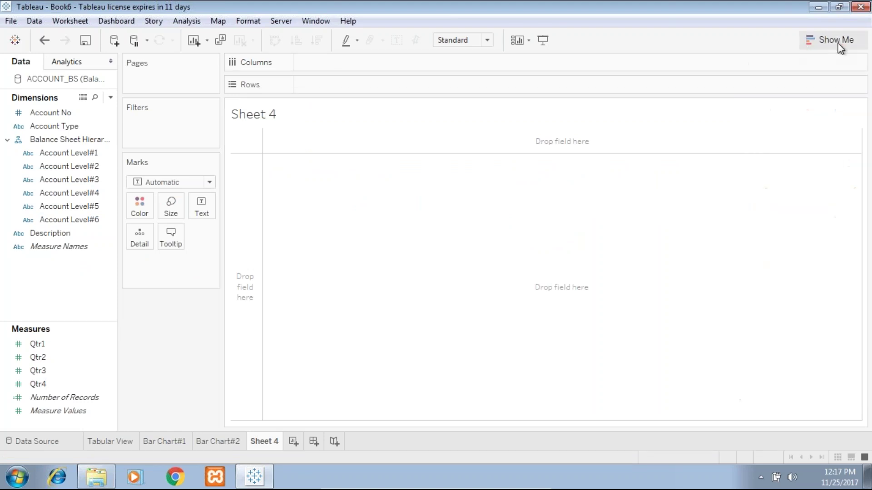
click(822, 47)
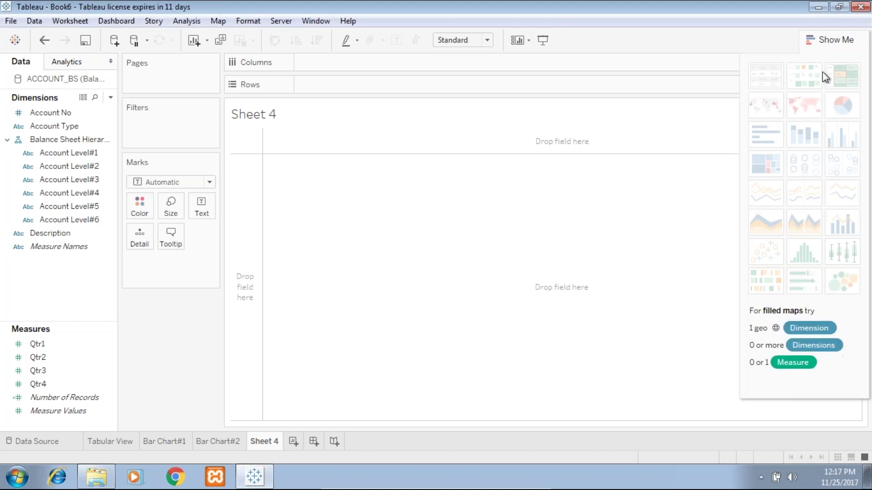
click(816, 43)
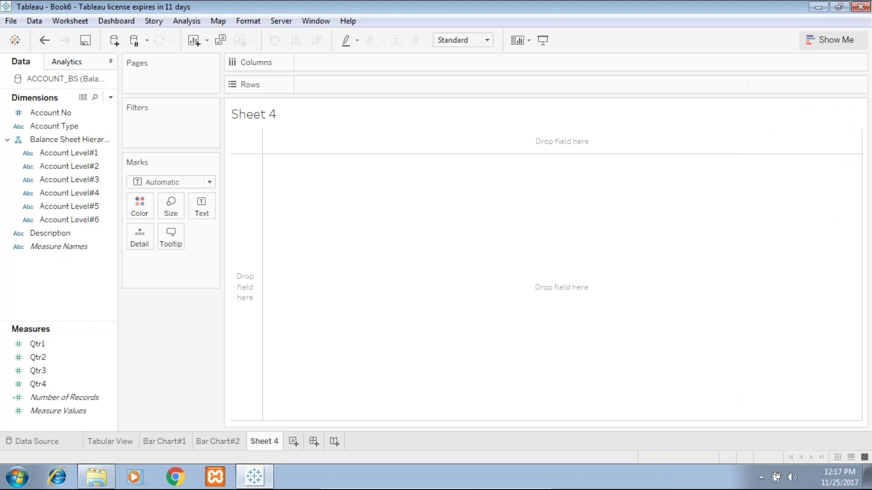
Step: Create a calculated field named "Dummy" with the constant value 0
right_click(80, 346)
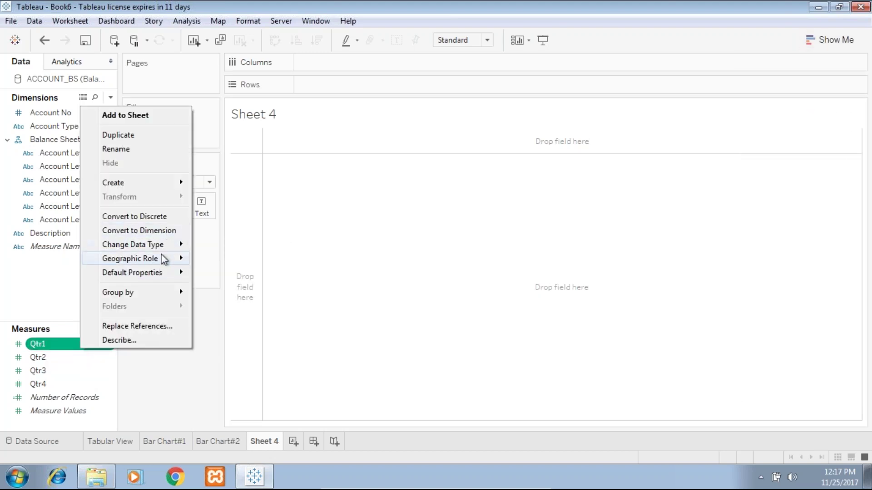
mouse_move(160, 243)
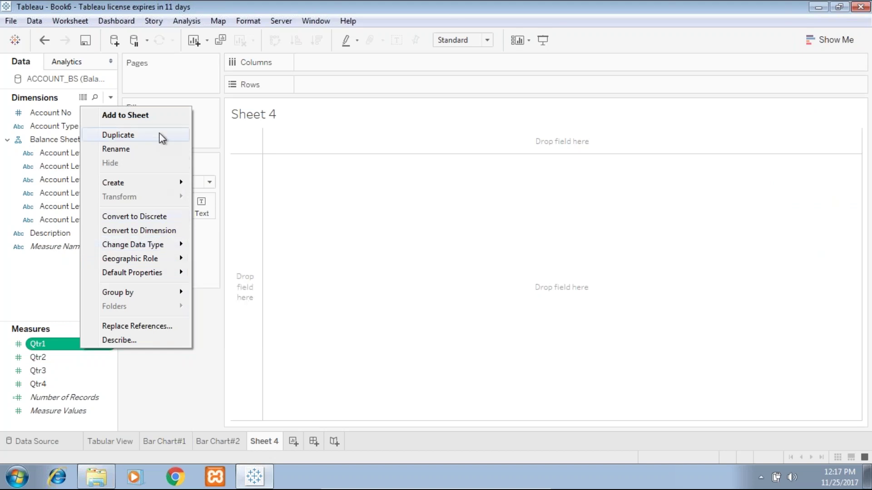
right_click(41, 275)
click(99, 282)
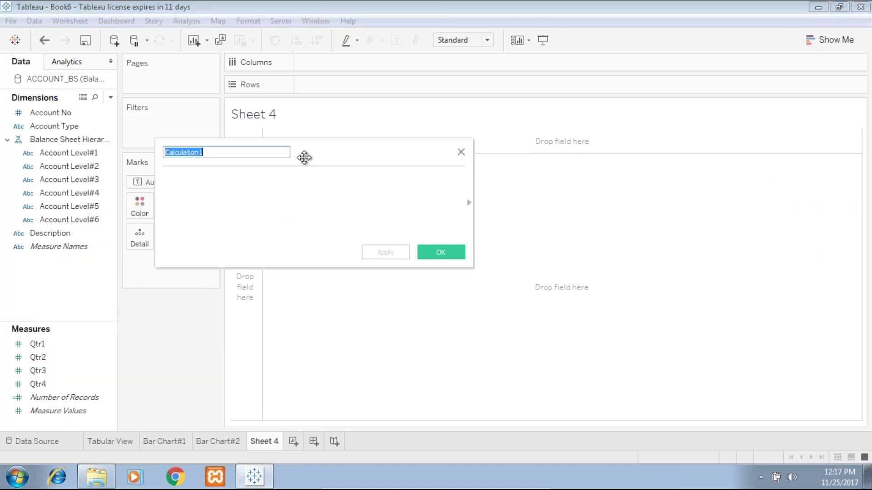
text(Dummy)
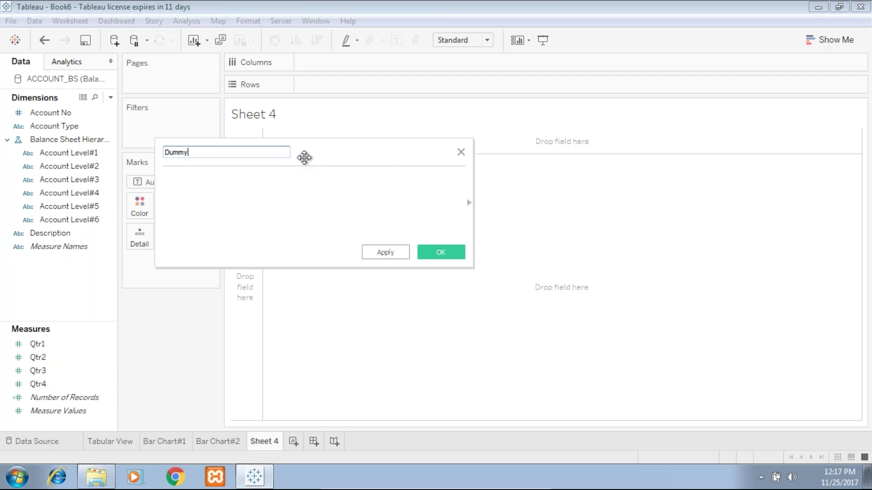
click(194, 194)
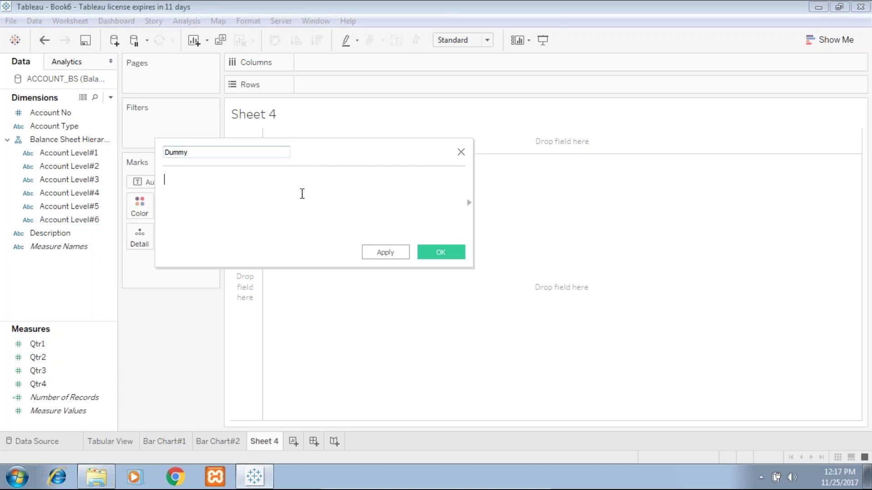
click(435, 254)
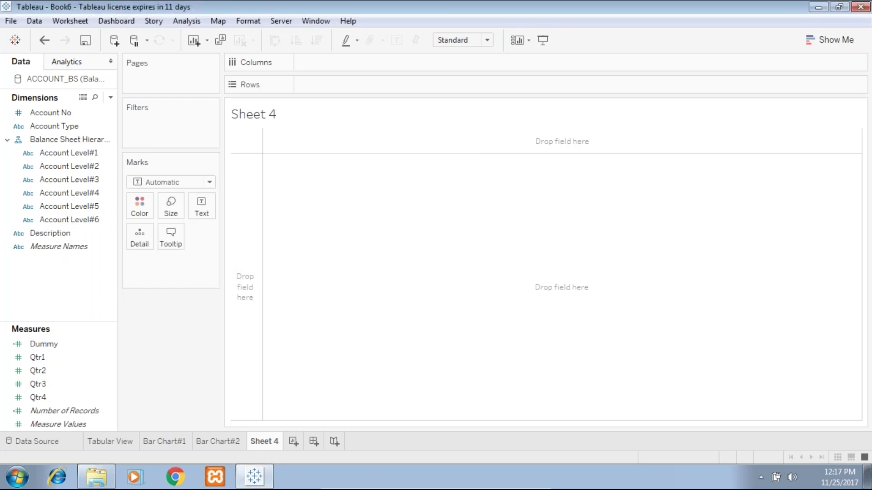
Step: Place the Dummy measure twice on Columns and combine the two as a dual axis
mouse_move(50, 344)
mouse_down()
mouse_move(120, 293)
mouse_move(300, 83)
mouse_move(305, 63)
mouse_up()
drag(44, 347, 447, 63)
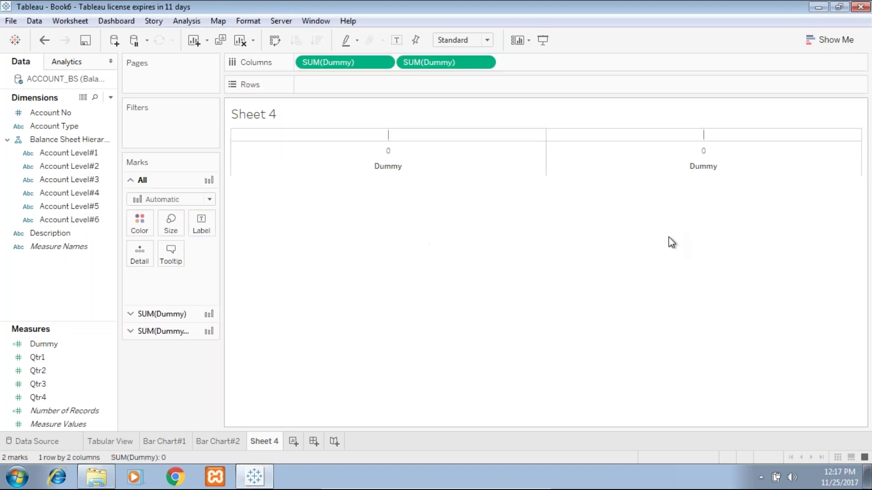
right_click(607, 162)
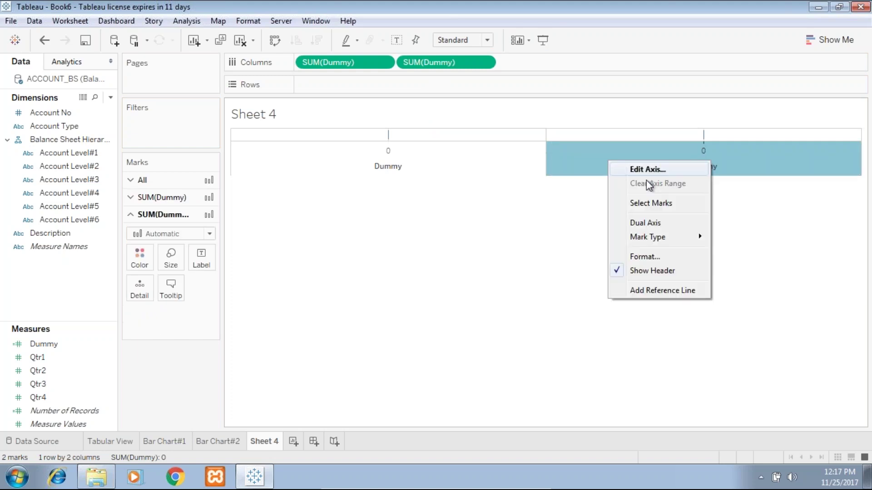
click(645, 223)
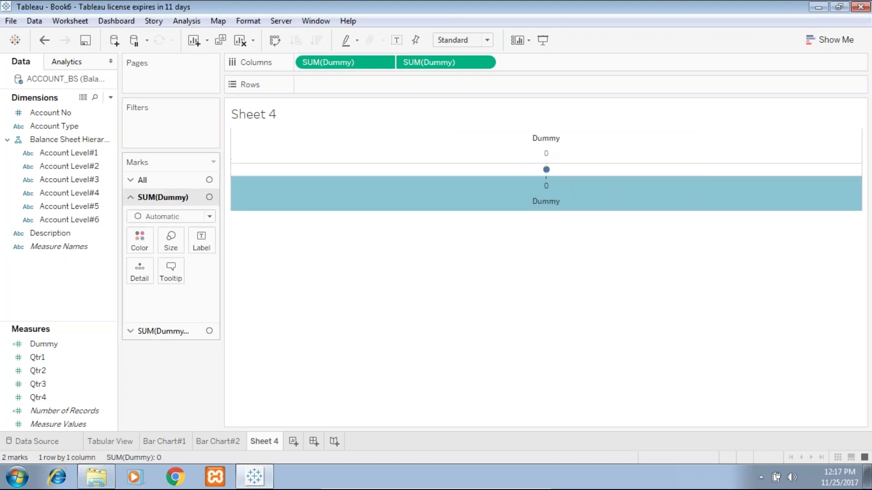
Step: Set the mark type of the first SUM(Dummy) to Pie
click(170, 216)
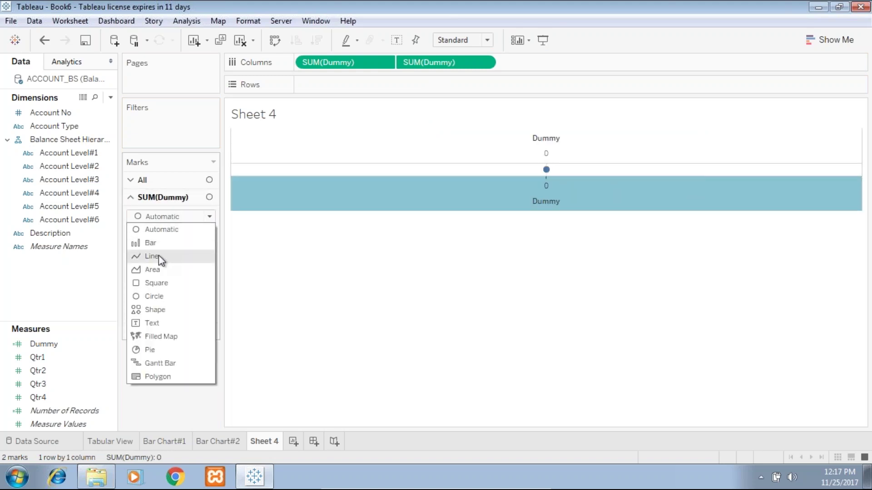
click(150, 349)
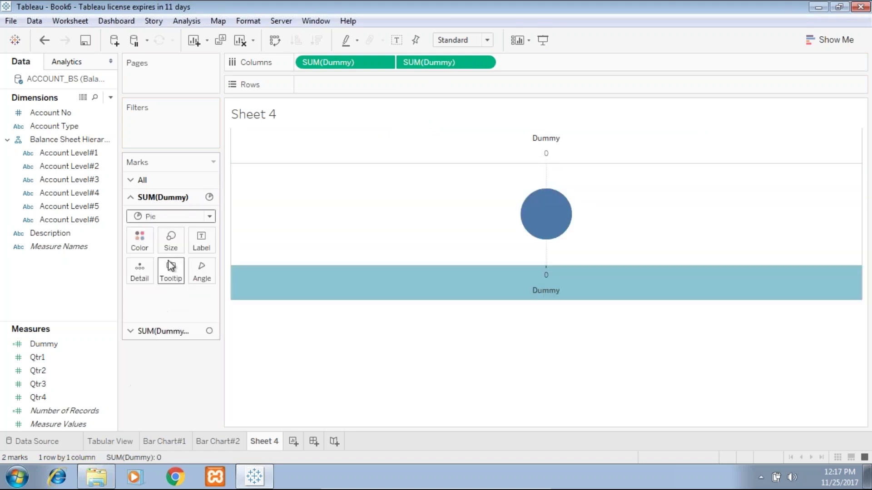
click(196, 336)
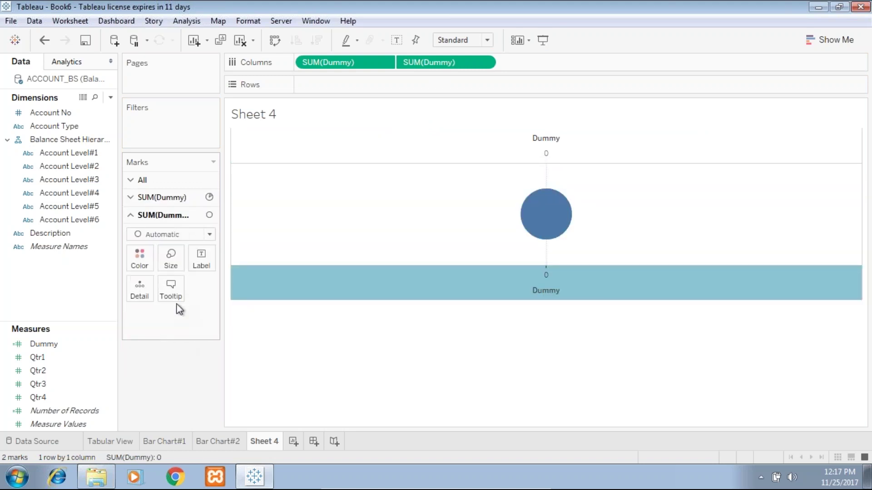
click(174, 203)
Step: Label the first SUM(Dummy) pie by Account Level#3 and use Qtr1 as its slice angle
click(61, 180)
drag(61, 178, 205, 239)
drag(38, 357, 202, 275)
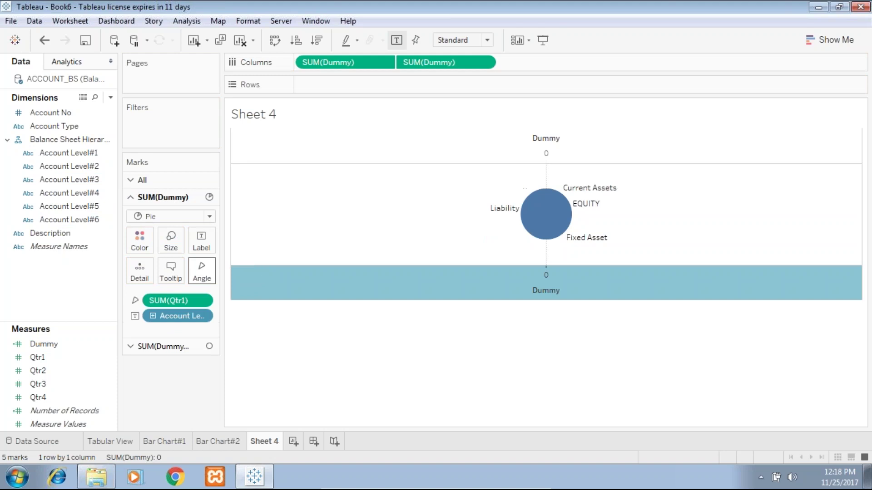
Step: Filter the sheet by Account Level#2 to include only Assets
click(91, 166)
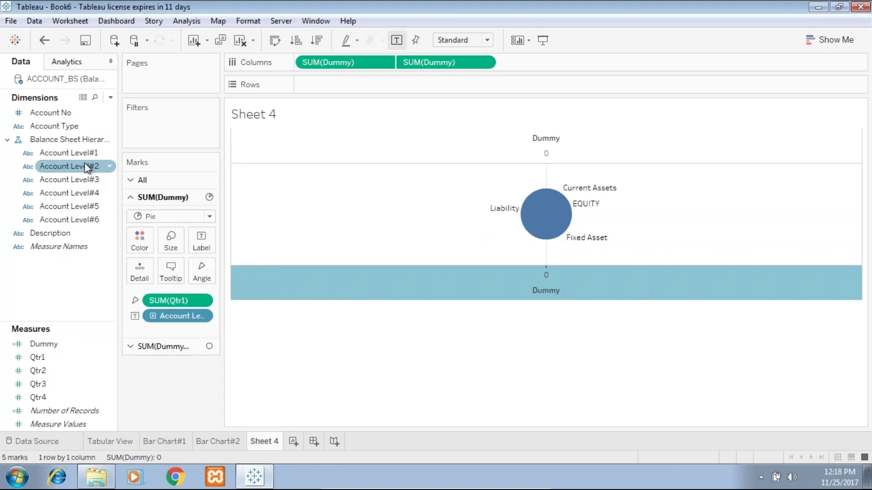
drag(86, 168, 170, 125)
click(315, 141)
click(548, 387)
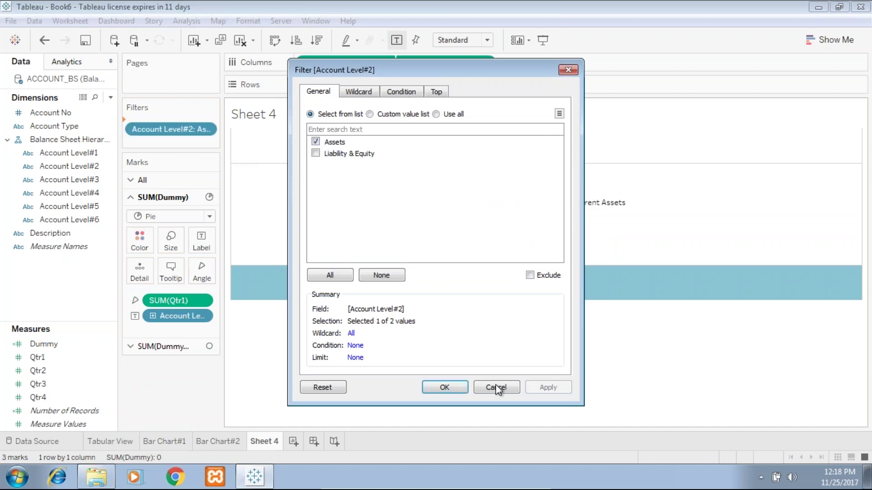
click(445, 387)
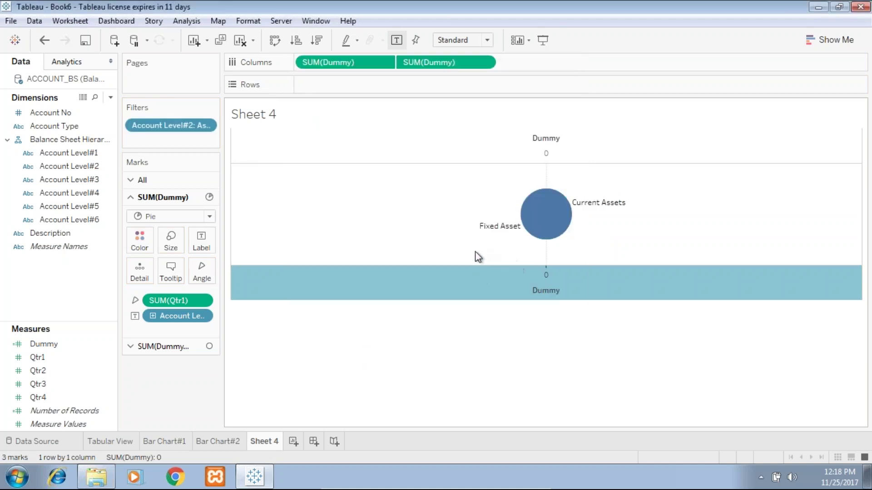
Step: Hide the headers of the Dummy axes
right_click(578, 284)
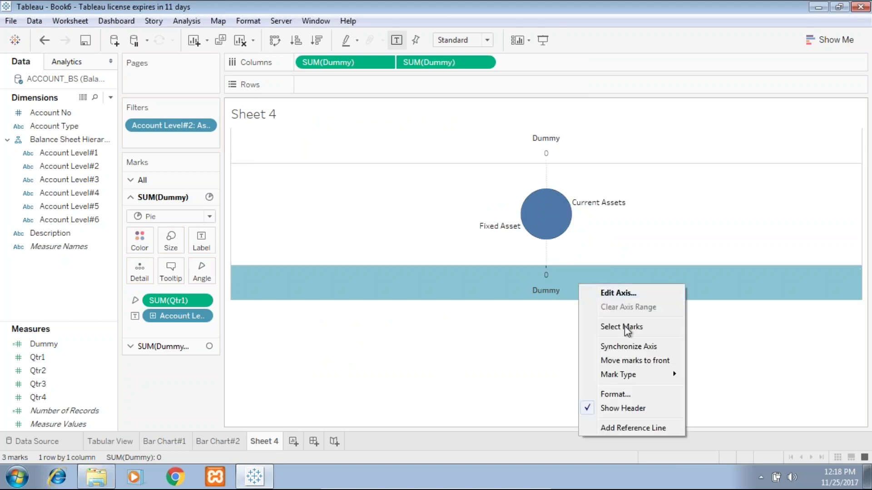
click(622, 407)
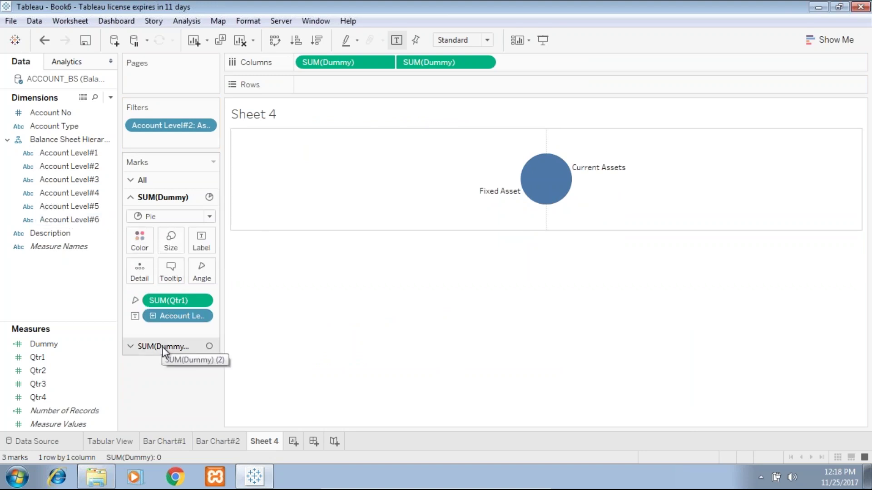
mouse_move(548, 178)
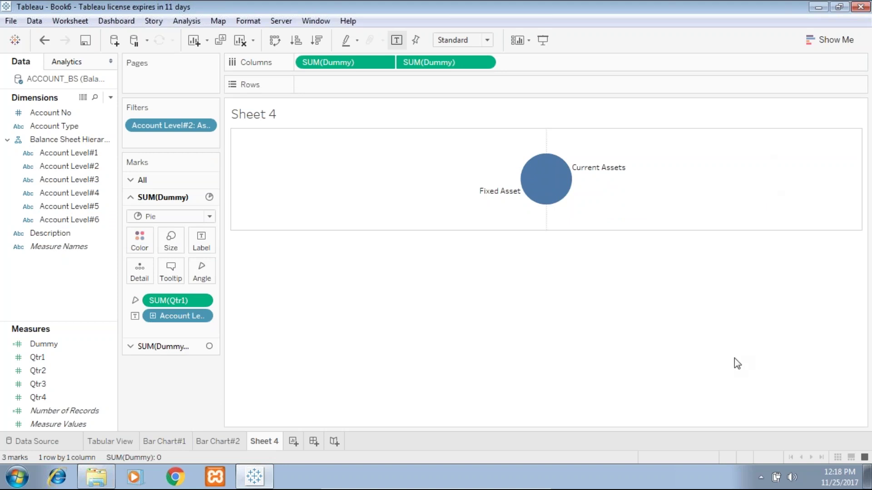
Step: Enlarge the second SUM(Dummy) circle, and try coloring the pie by Account Level#3 before undoing that coloring
key(ctrl+shift+b)
drag(58, 185, 139, 239)
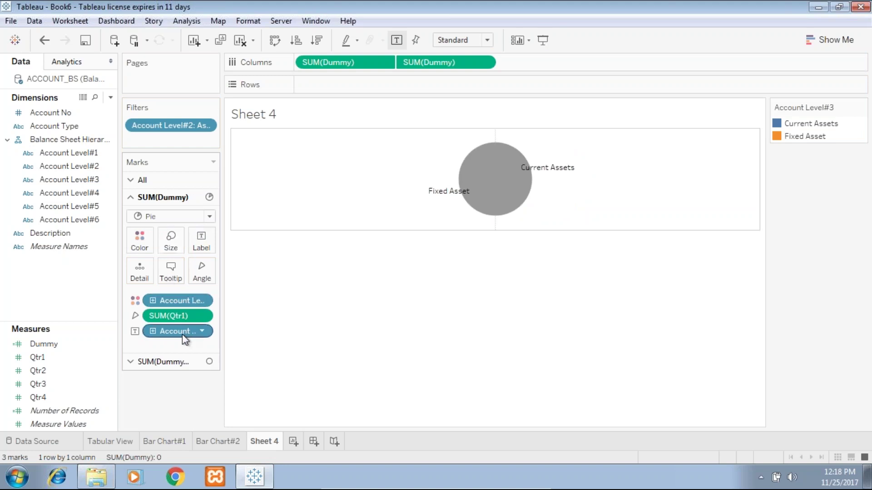
key(ctrl+z)
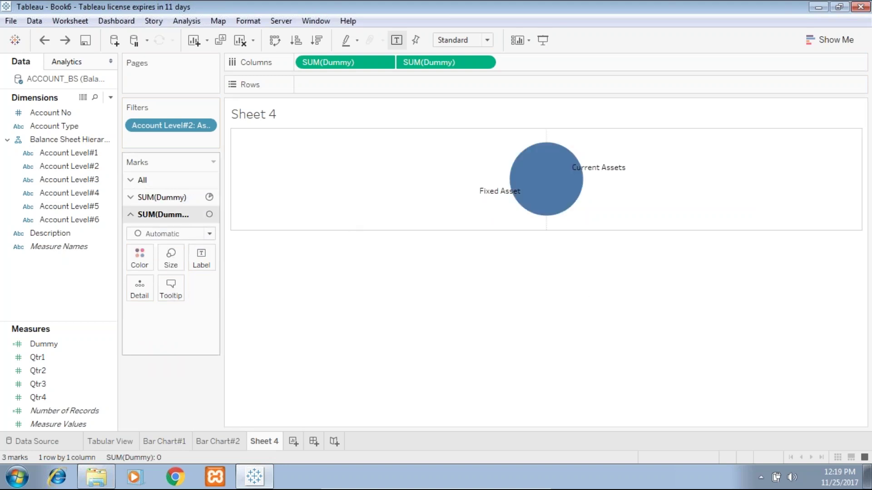
Step: Set the color of the second SUM(Dummy) circle to black
click(147, 262)
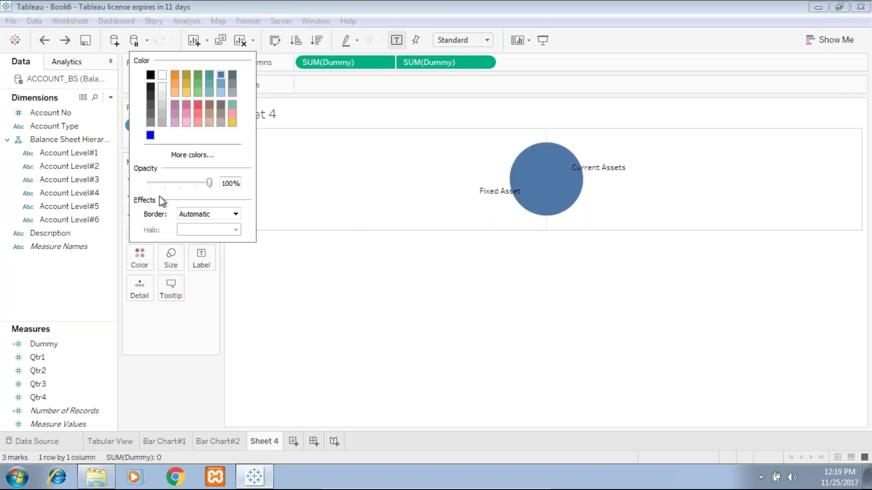
click(151, 76)
click(322, 325)
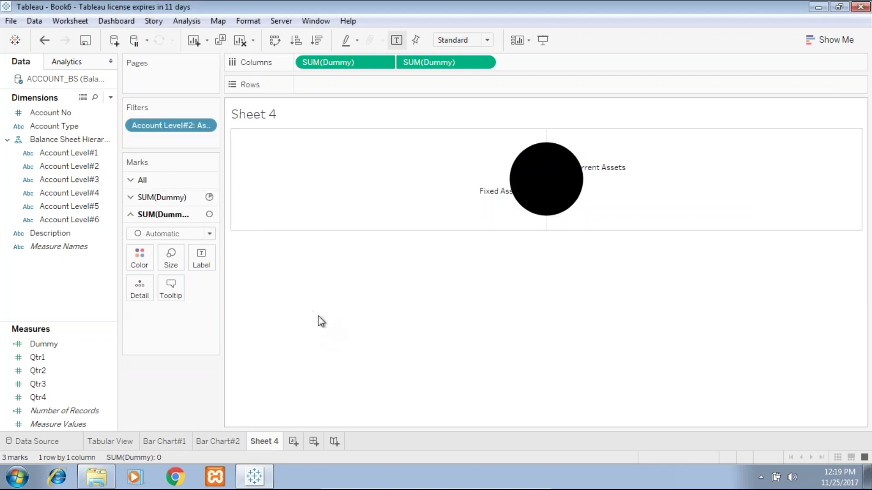
Step: Enlarge the first SUM(Dummy) pie until it shows as a ring around the black circle
click(175, 197)
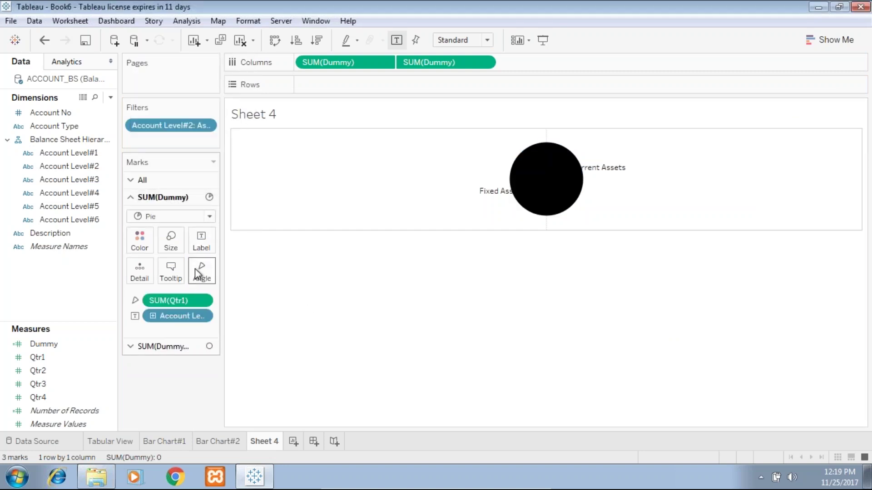
click(178, 249)
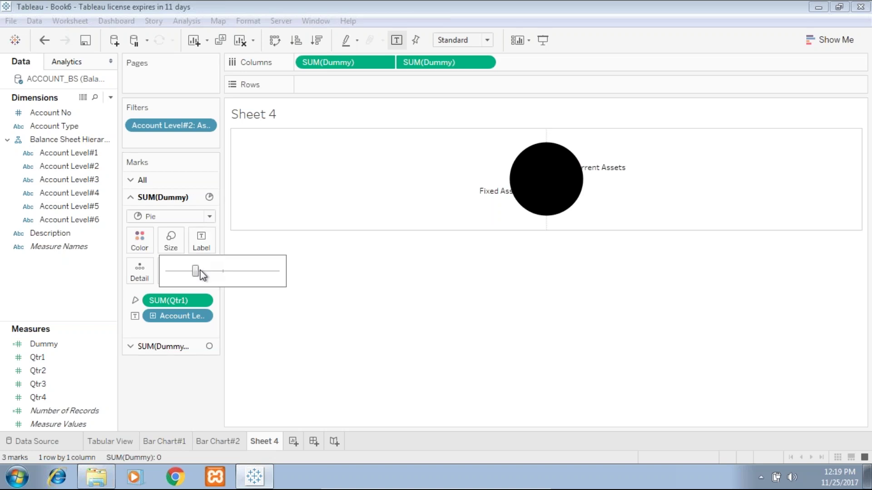
drag(198, 273, 221, 276)
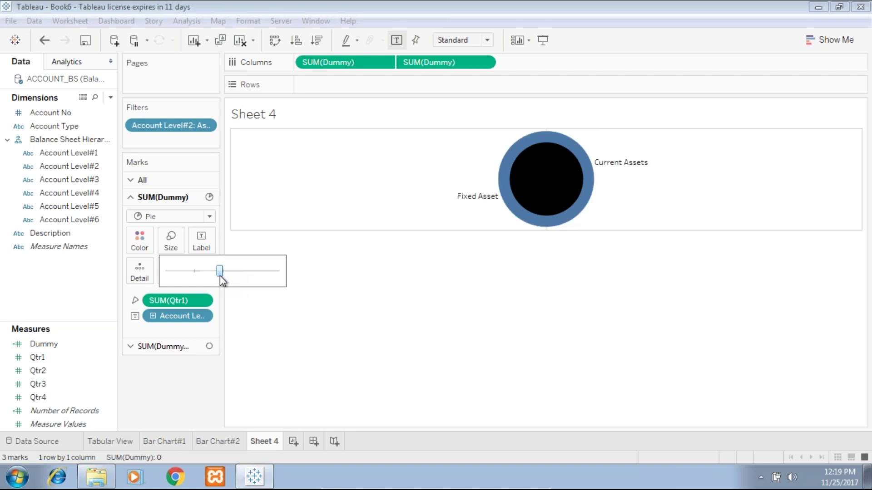
Step: Set the color of the second SUM(Dummy) circle to white
click(145, 345)
click(151, 260)
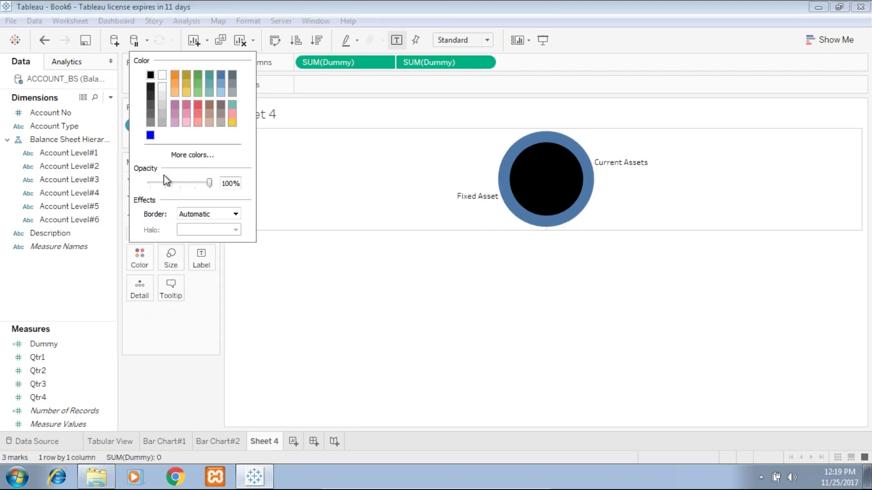
click(162, 77)
click(495, 327)
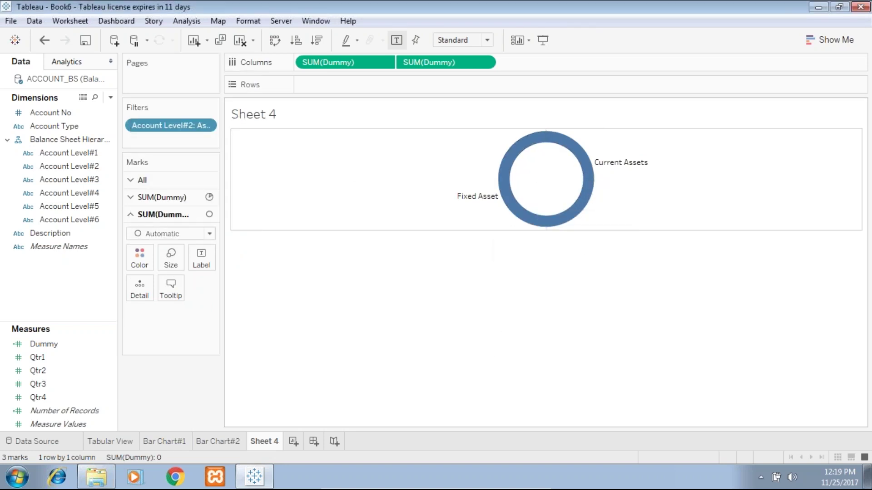
Step: Label the first SUM(Dummy) pie with Qtr1 as a Percent of Total computed using Table (down)
click(151, 200)
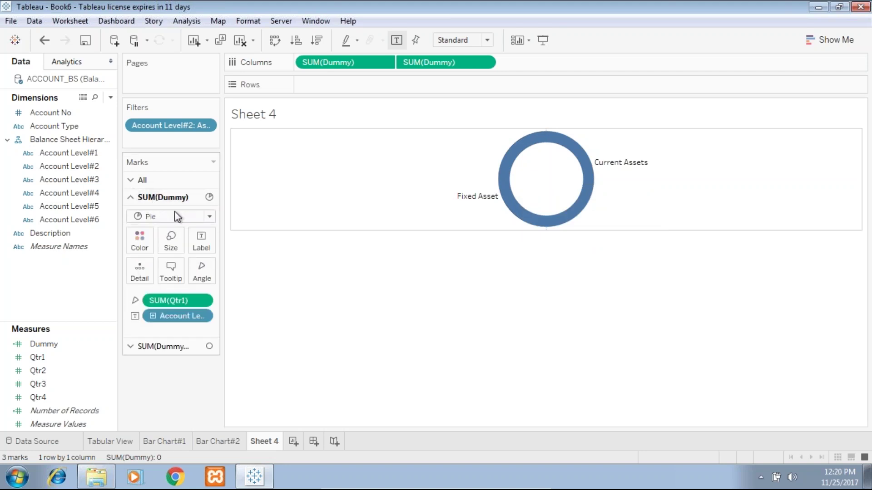
drag(35, 362, 199, 241)
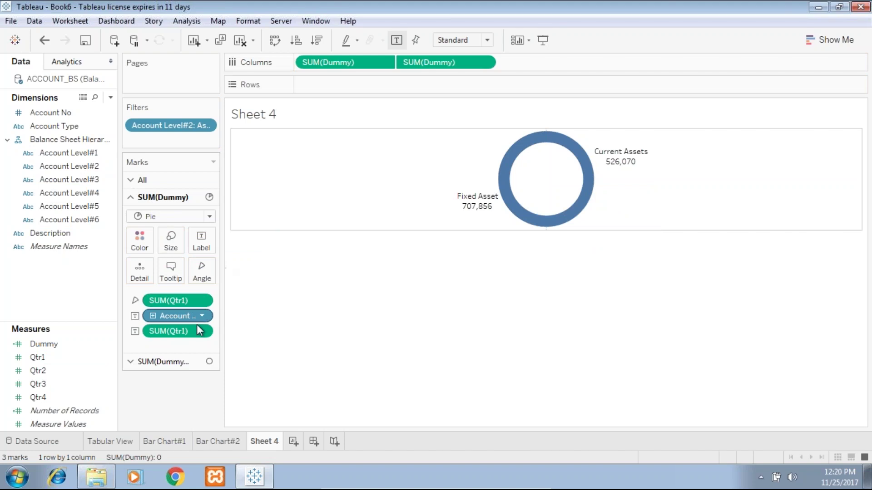
click(202, 332)
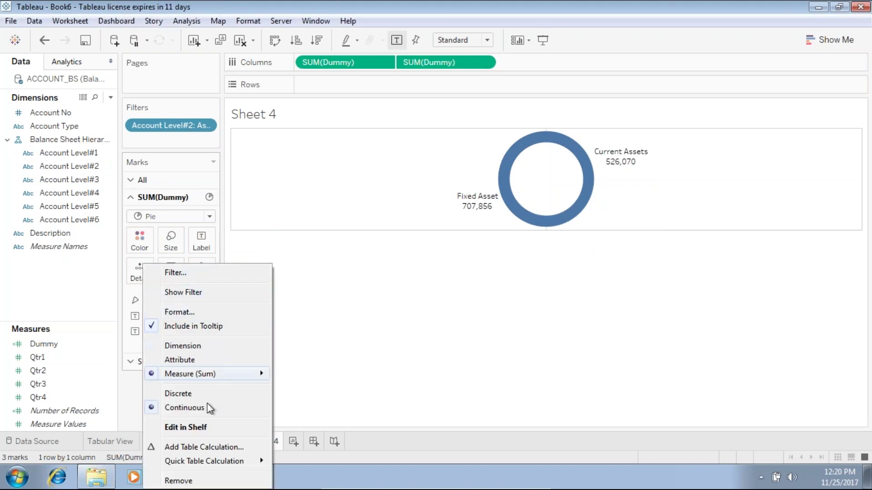
click(202, 447)
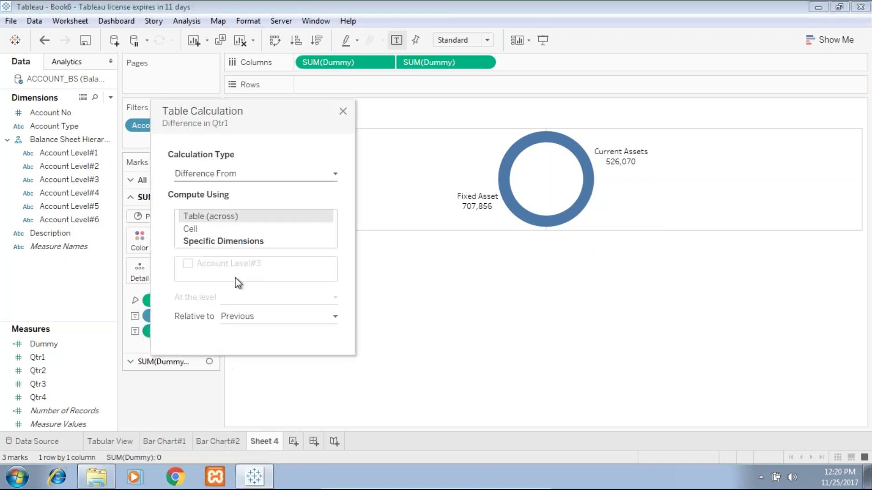
click(236, 173)
click(228, 226)
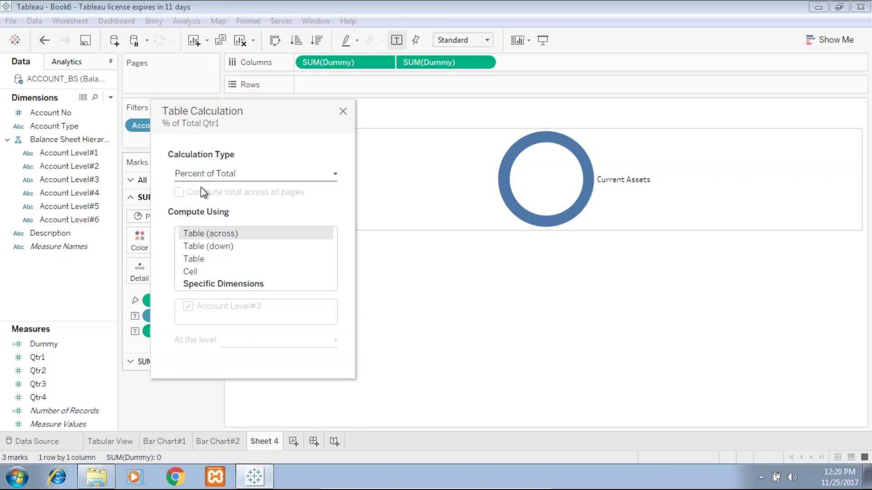
click(210, 247)
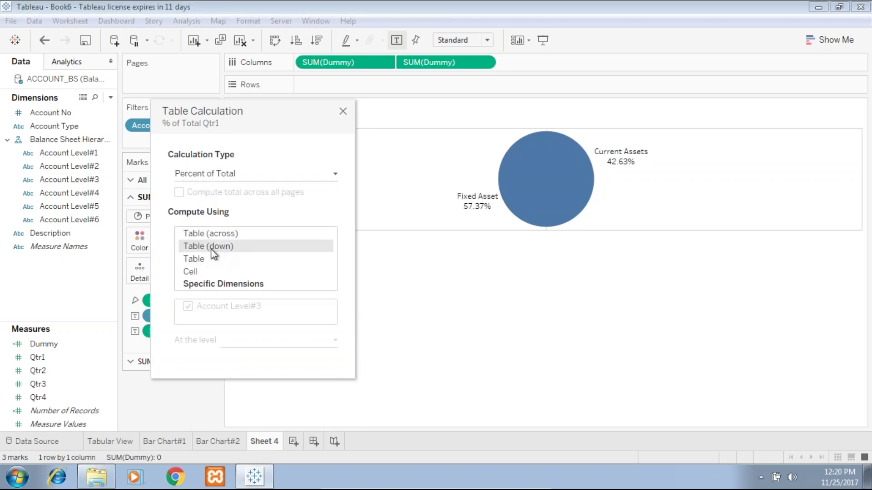
click(413, 312)
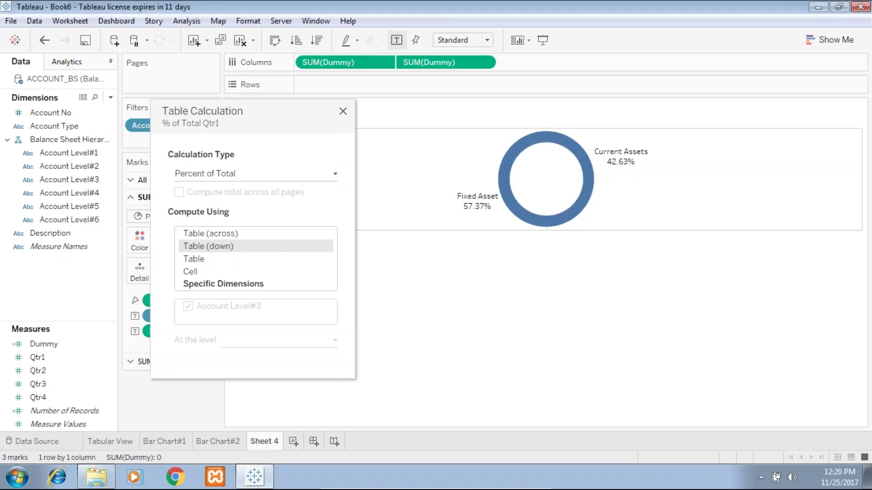
click(340, 113)
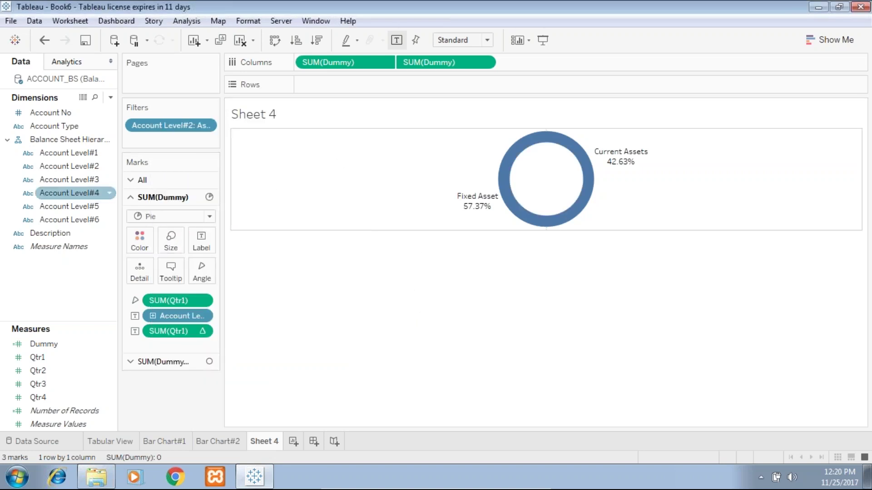
Step: Color the first SUM(Dummy) pie by Account Level#3 and enlarge it slightly to thicken the ring
drag(68, 180, 142, 241)
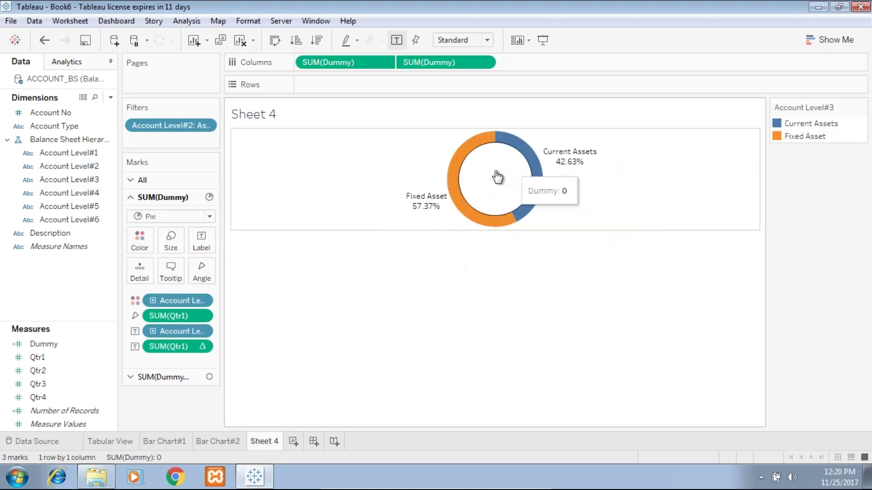
mouse_move(572, 168)
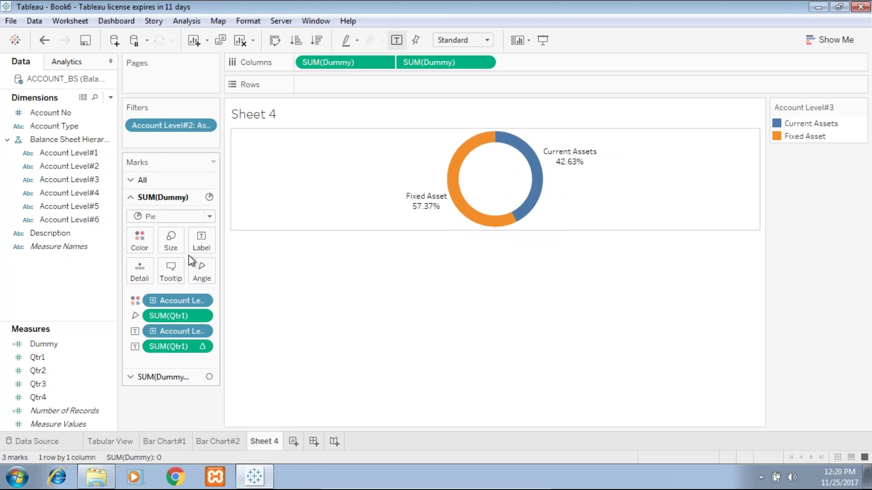
click(180, 244)
drag(218, 273, 228, 273)
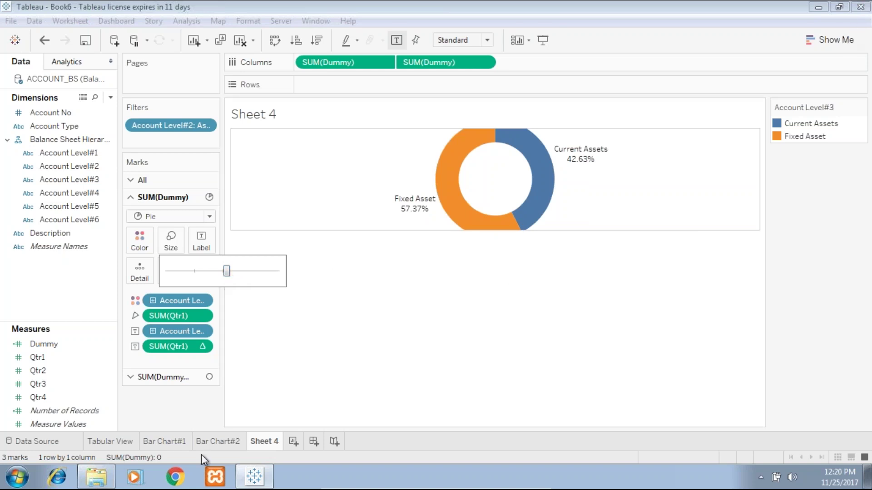
Step: Rename Sheet 4 as Assets
double_click(263, 443)
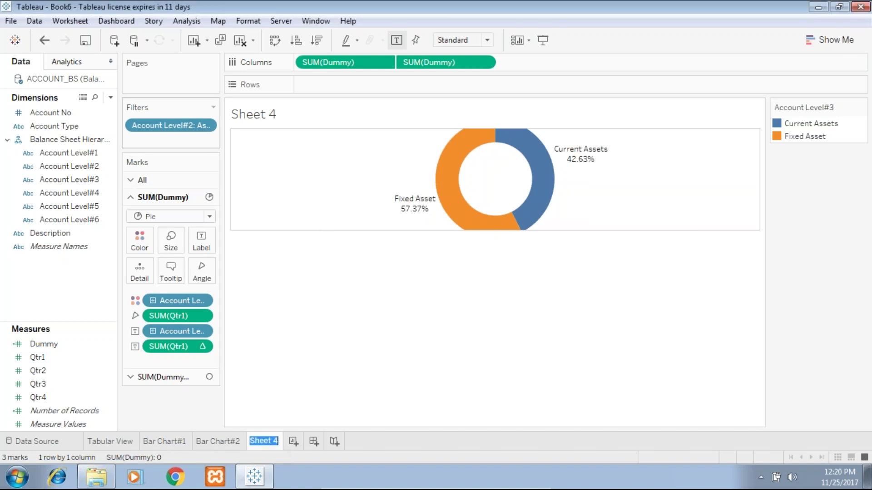
text(Aa)
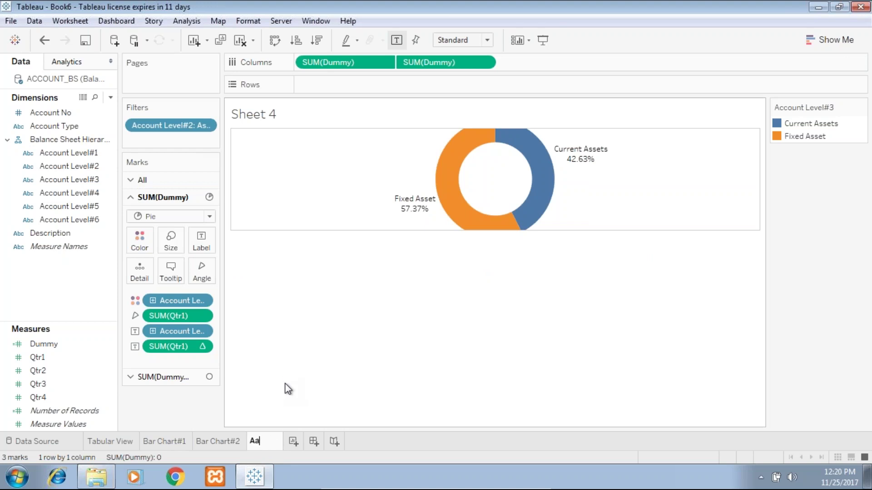
text(sets)
key(Return)
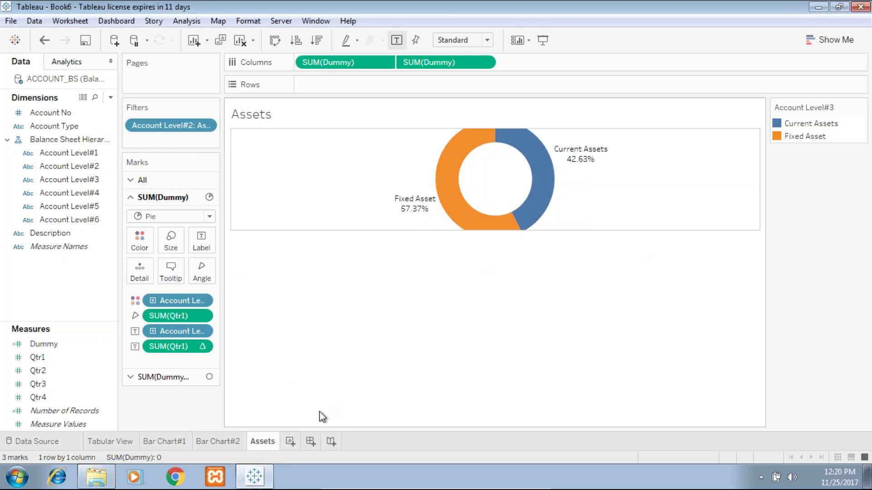
Step: Add a blank worksheet and duplicate the Assets worksheet
click(291, 441)
right_click(304, 442)
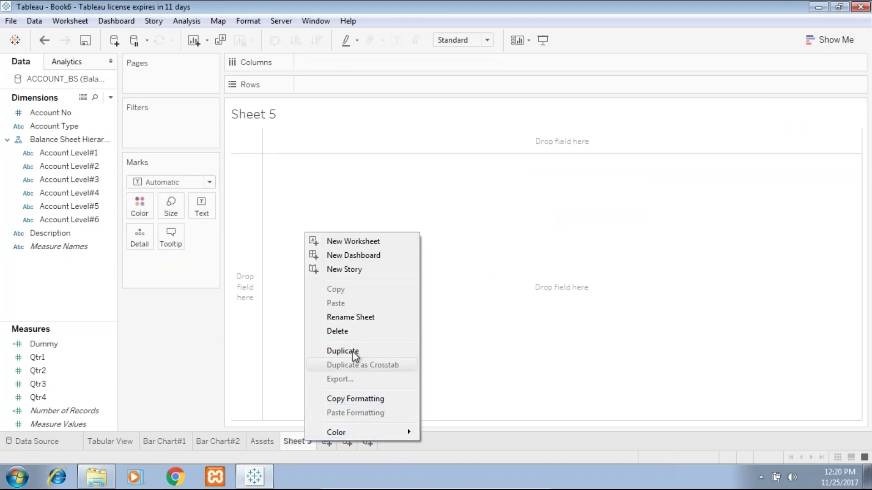
click(269, 443)
right_click(268, 443)
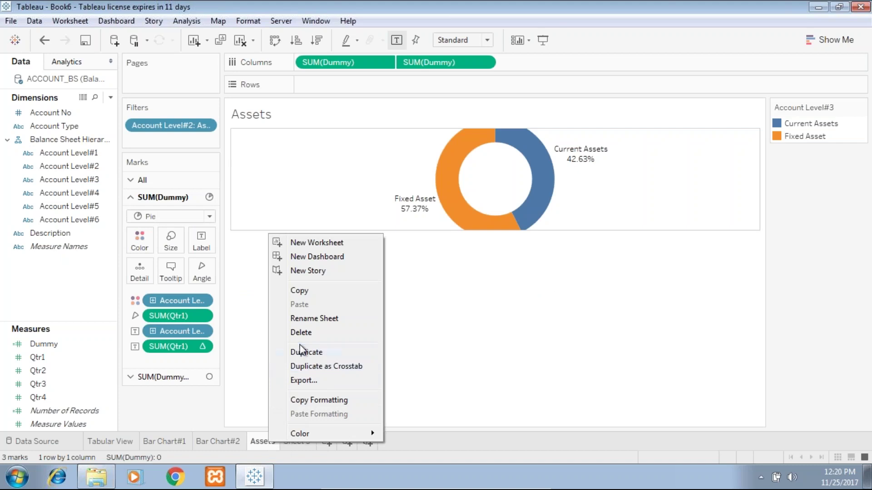
click(301, 356)
Step: Rename the duplicated Sheet 6 as Liabilities
double_click(293, 442)
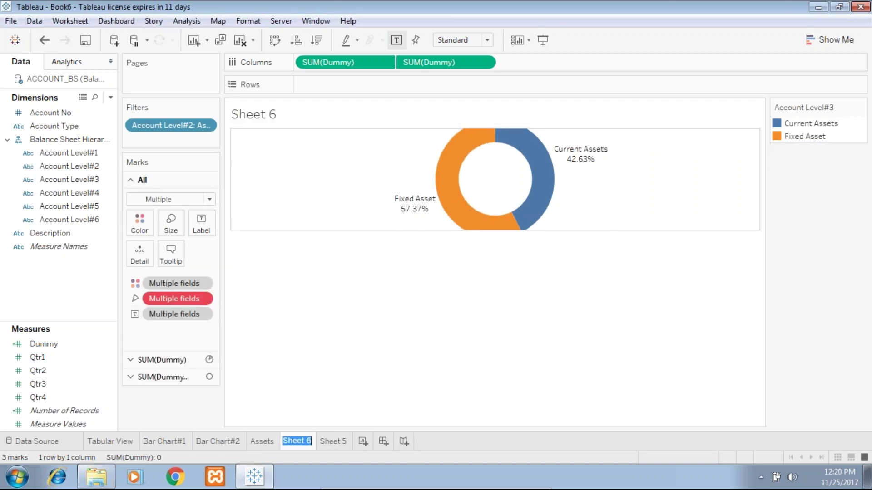
text(4)
text(iabilities)
key(Return)
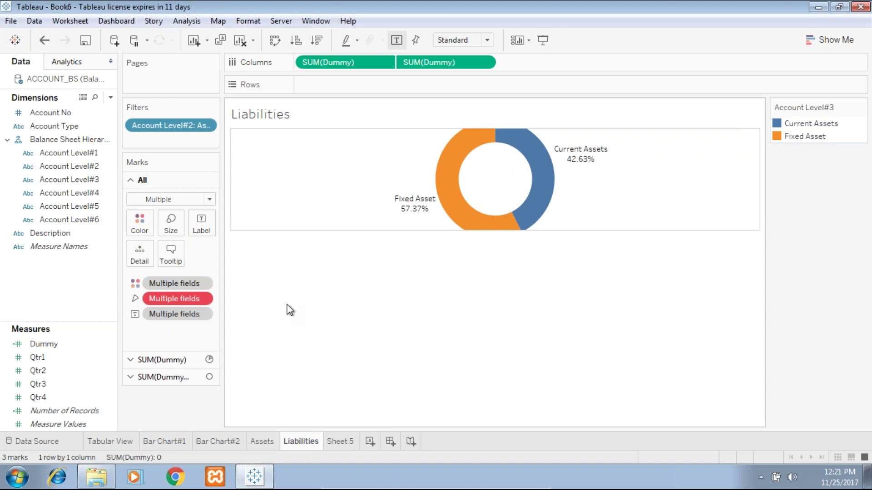
Step: Change the Account Level#2 filter on the Liabilities sheet to keep only Liability & Equity
click(207, 127)
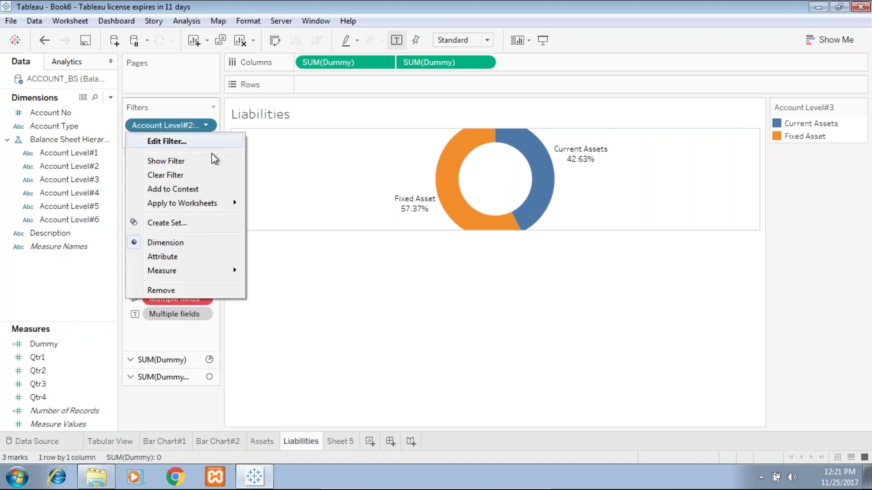
click(161, 141)
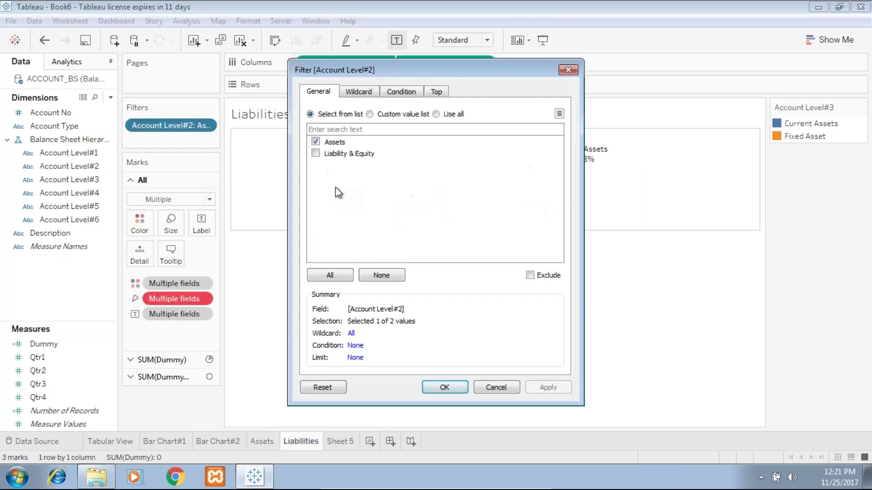
click(318, 153)
click(318, 143)
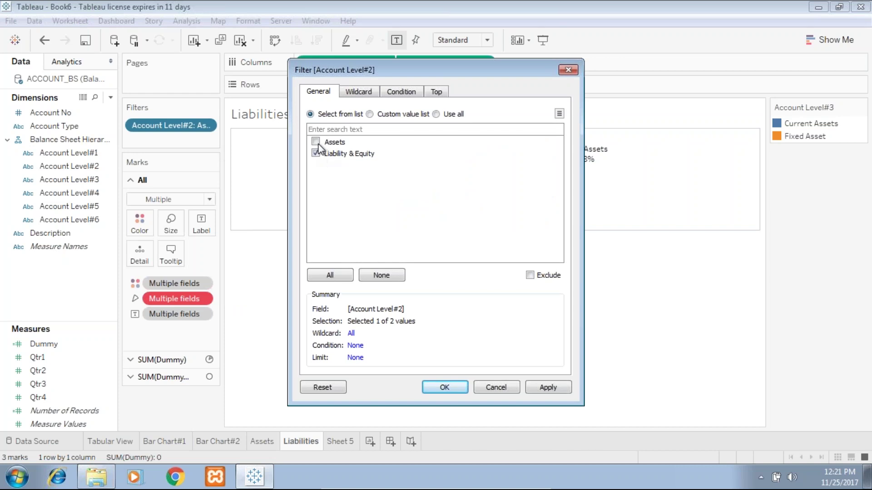
click(539, 388)
click(444, 391)
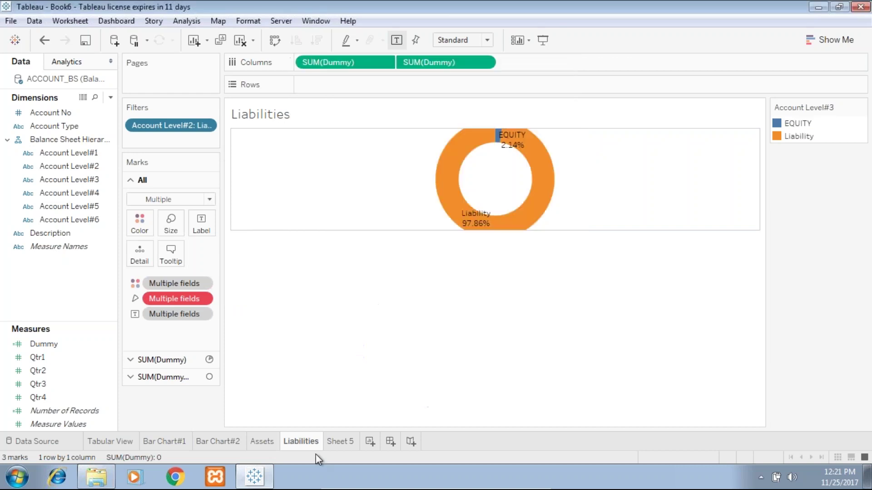
Step: Delete the blank Sheet 5 and return to the Assets sheet
right_click(338, 442)
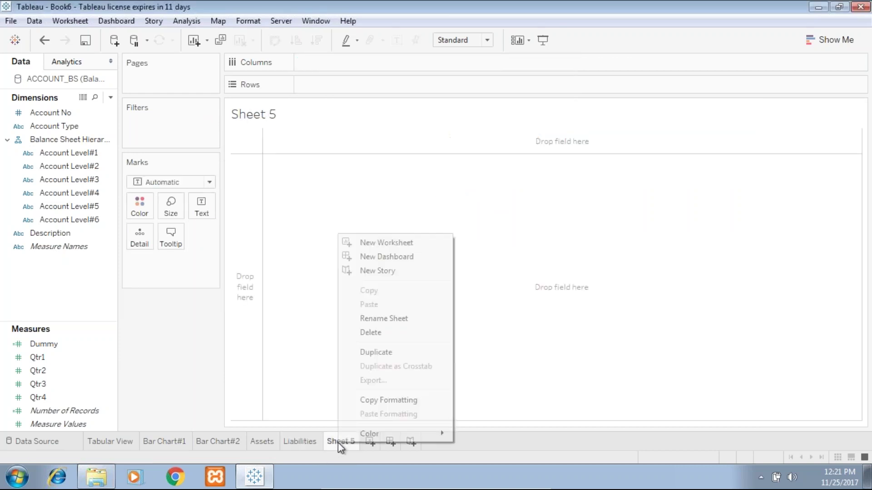
click(399, 335)
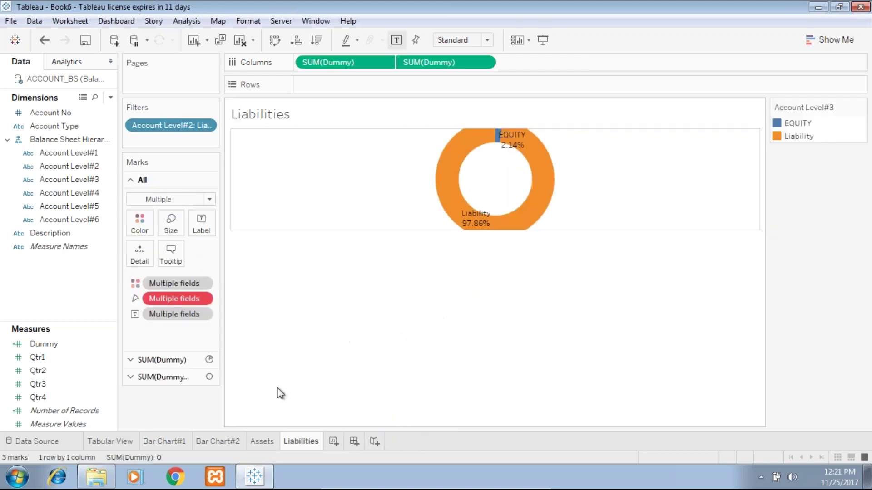
click(257, 441)
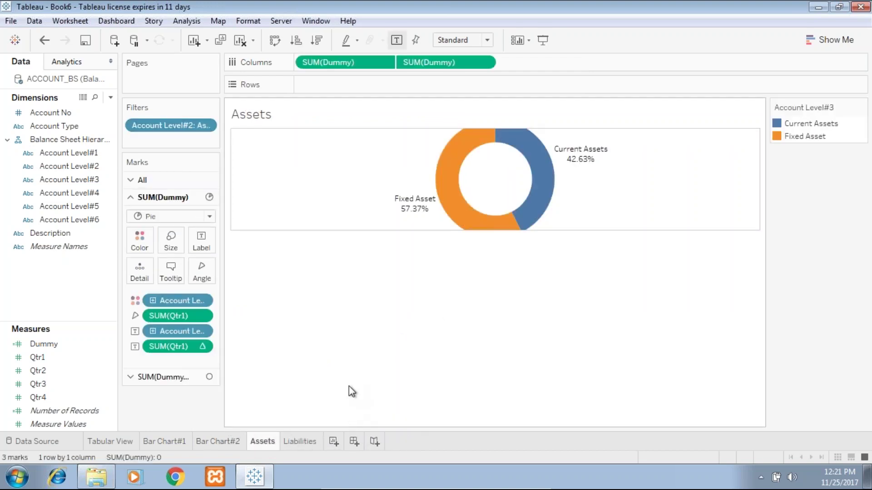
Step: Create a new dashboard and place the Assets sheet floating in its upper-left corner, enlarged to fit the donut without scrolling
click(354, 441)
drag(47, 216, 207, 160)
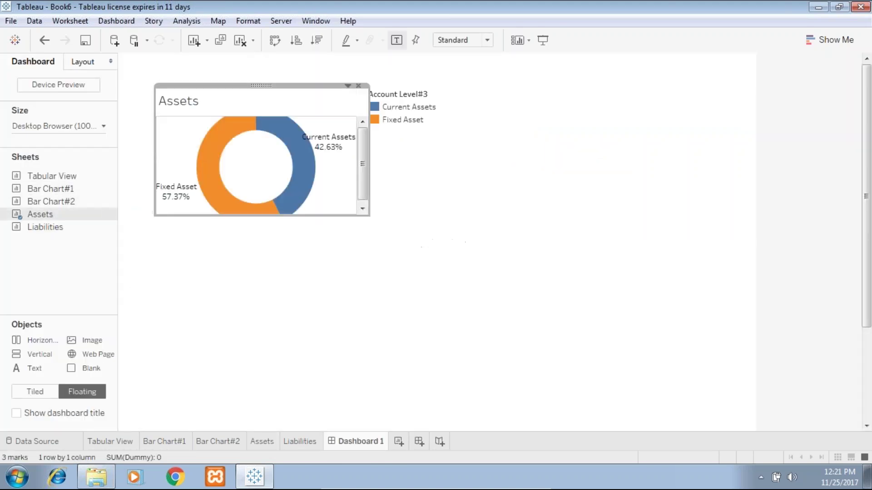
drag(269, 89, 245, 62)
drag(340, 186, 361, 226)
Step: Add the Liabilities sheet to the dashboard on the right beside Assets and enlarge it to fit its donut
mouse_move(18, 232)
drag(34, 227, 467, 66)
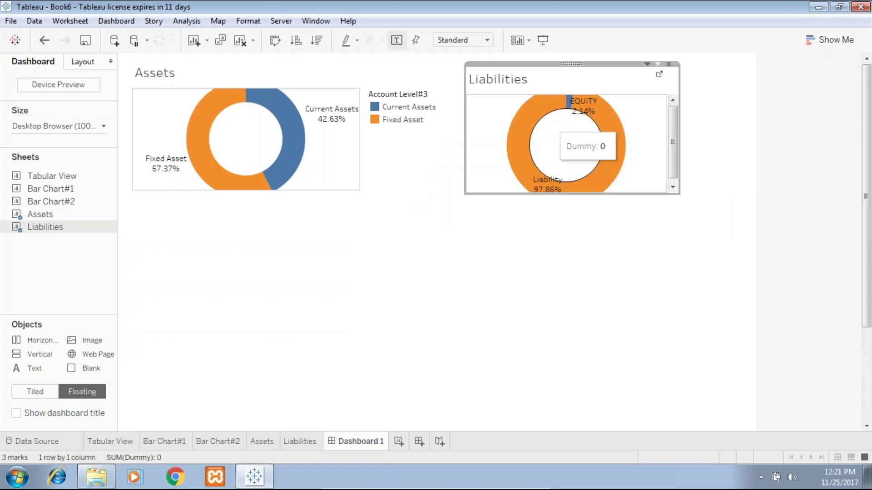
drag(679, 194, 720, 226)
Step: Make the floating Assets chart on the dashboard wider and taller
click(246, 208)
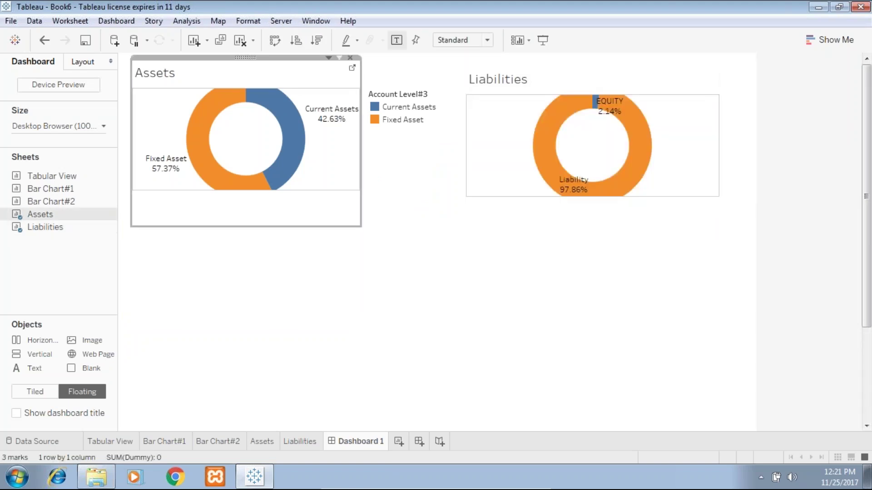
drag(362, 179, 411, 177)
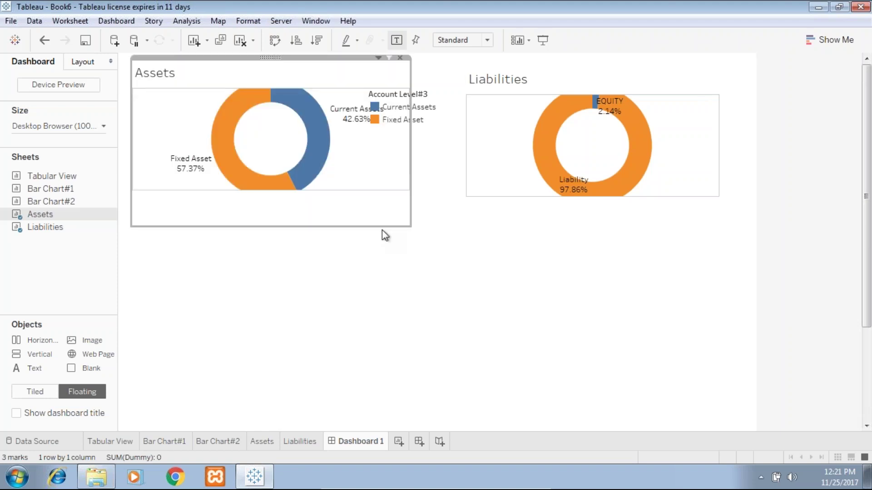
drag(412, 164, 397, 168)
drag(328, 226, 328, 249)
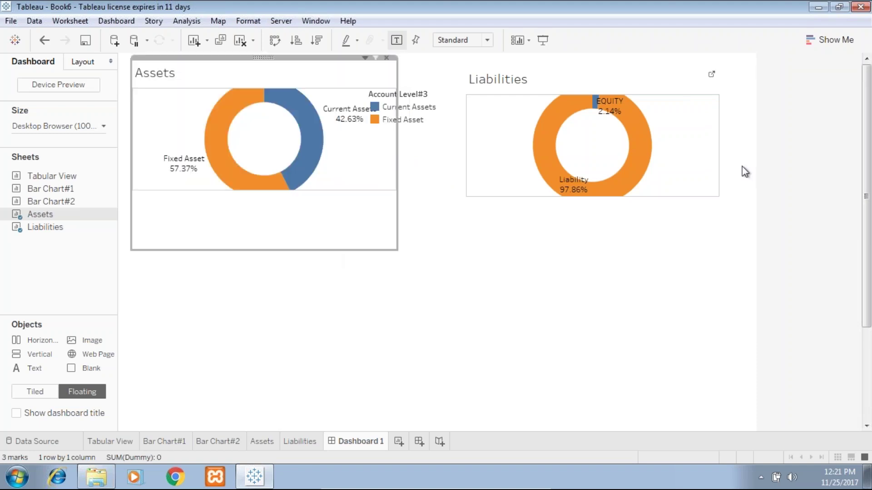
Step: Widen the Liabilities chart on the dashboard and extend it downward to about the Assets chart's lower edge
click(712, 173)
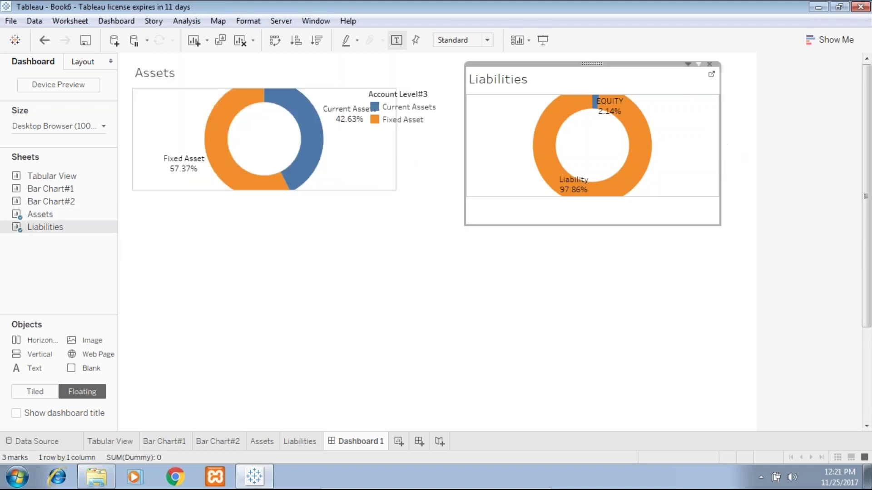
drag(729, 142, 741, 162)
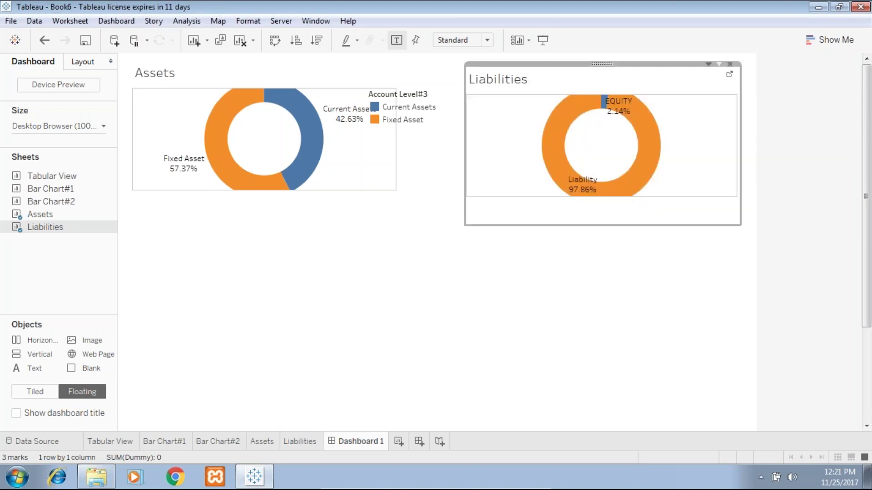
drag(568, 226, 568, 252)
mouse_move(262, 195)
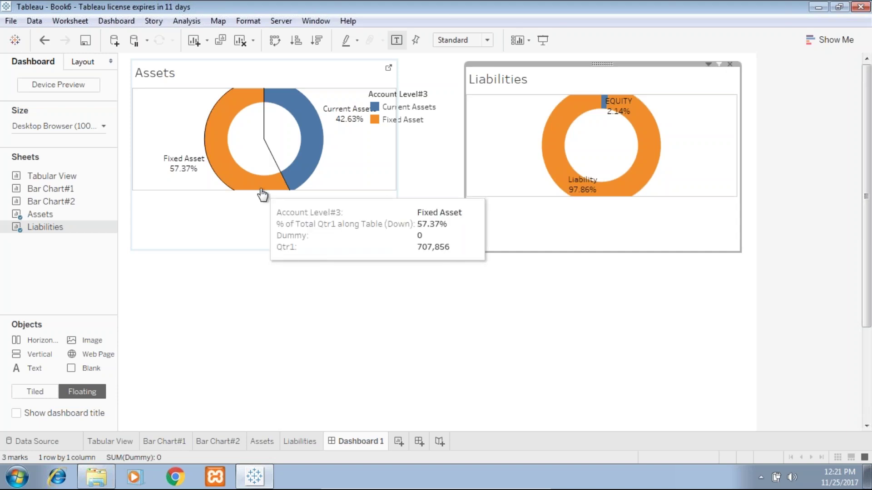
Step: Extend the Assets and Liabilities donut panes downward on the dashboard and make the Assets pane taller still on its own sheet
drag(261, 190, 266, 225)
drag(612, 197, 611, 225)
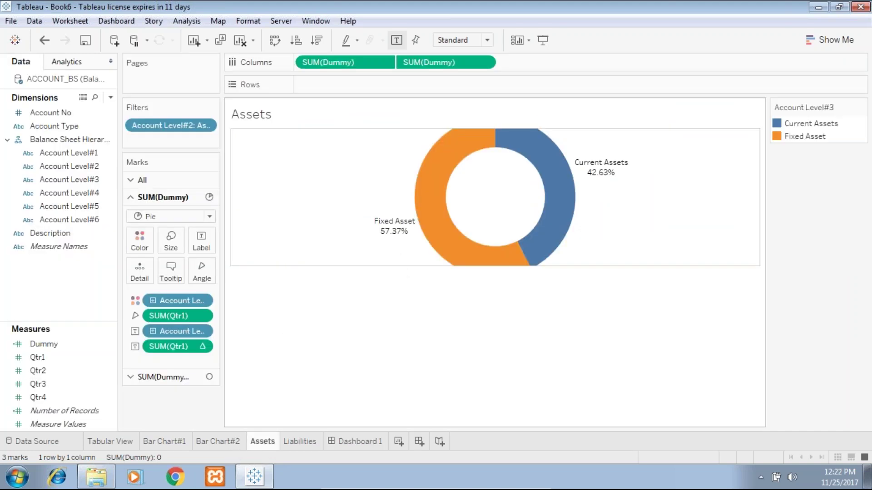
drag(398, 270, 399, 316)
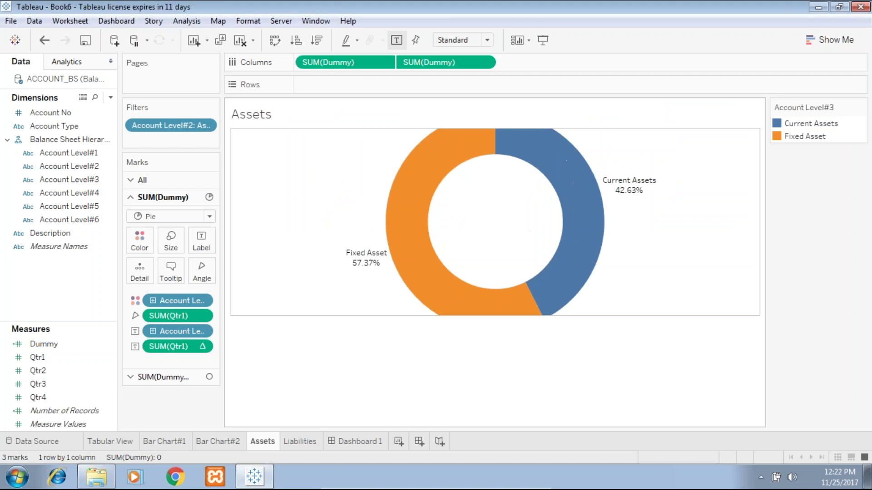
Step: Reduce the mark size of the Assets donut's outer pie so the whole circle fits inside its pane
click(444, 210)
click(606, 131)
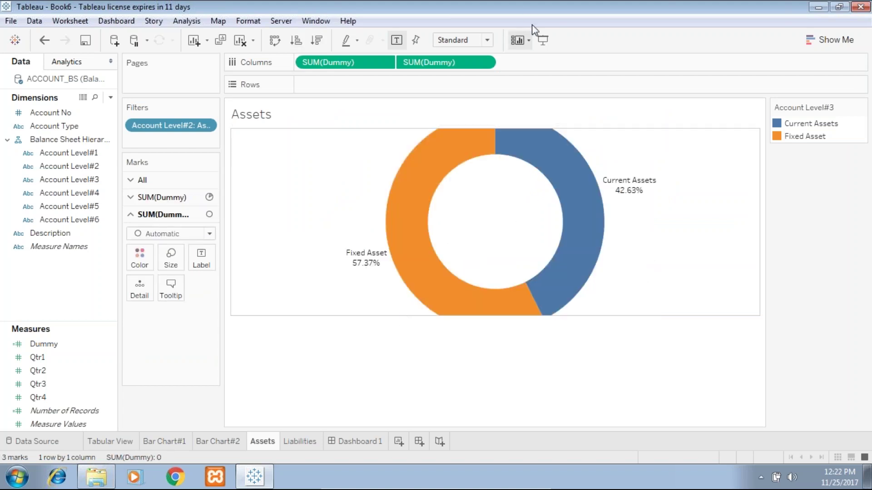
click(162, 197)
click(171, 241)
click(206, 271)
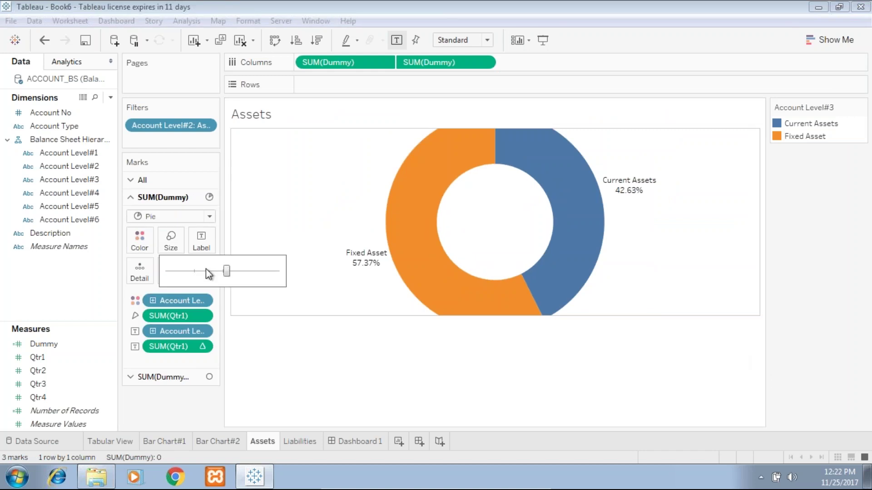
drag(226, 271, 208, 274)
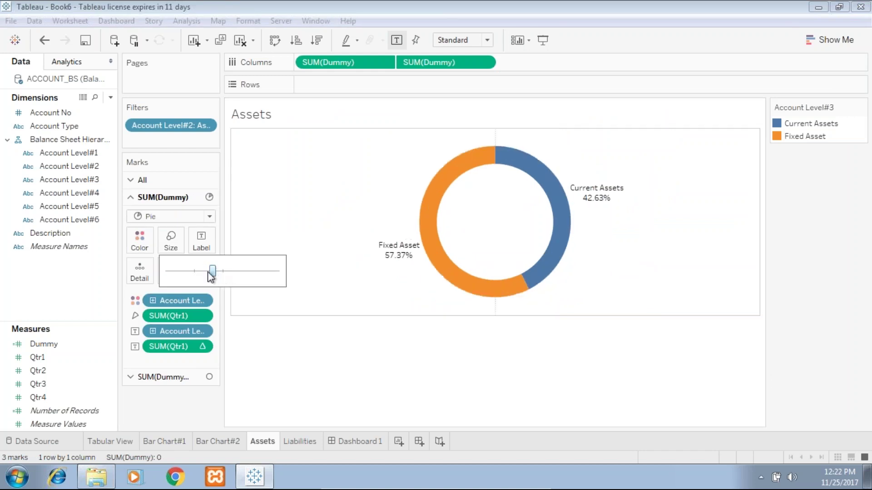
Step: Shrink the Assets donut's inner circle to thicken the ring, and reduce the outer pie's size a little more
click(162, 377)
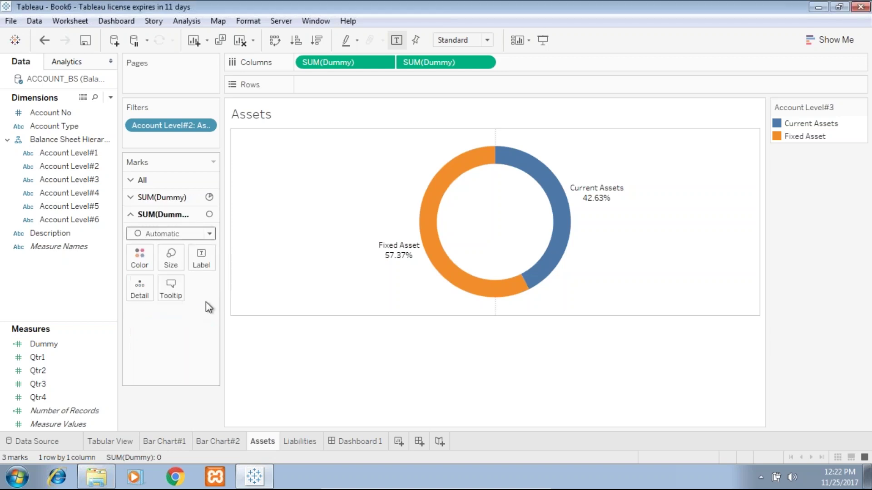
click(182, 269)
drag(202, 294, 185, 293)
click(187, 205)
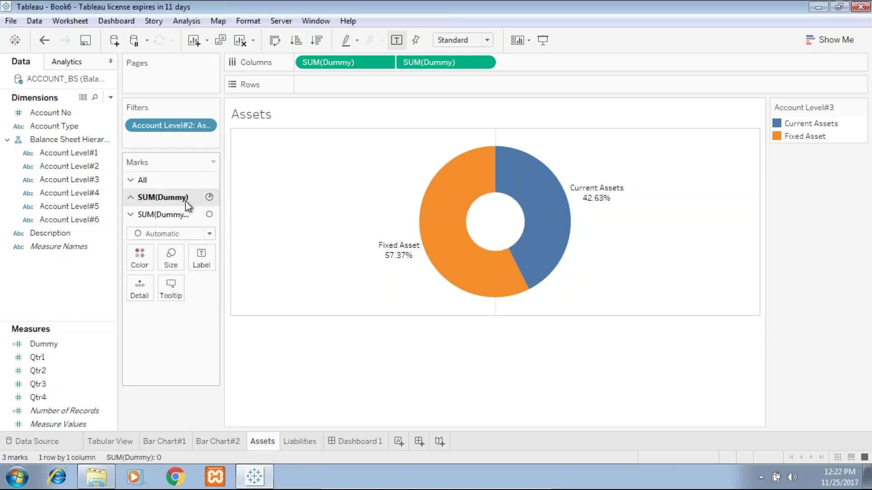
click(171, 236)
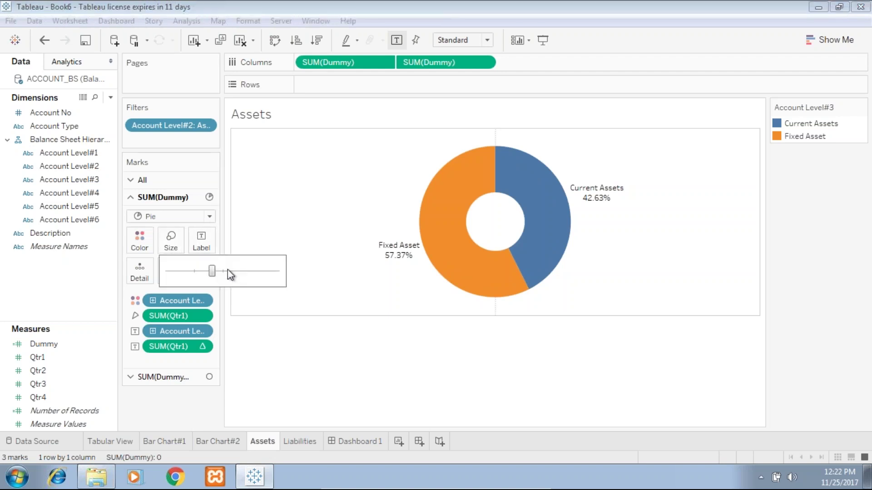
drag(216, 272, 204, 270)
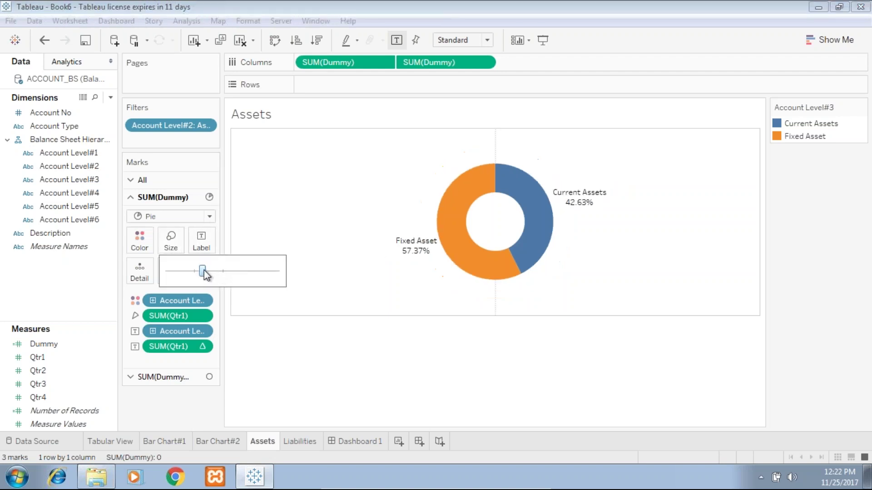
click(265, 442)
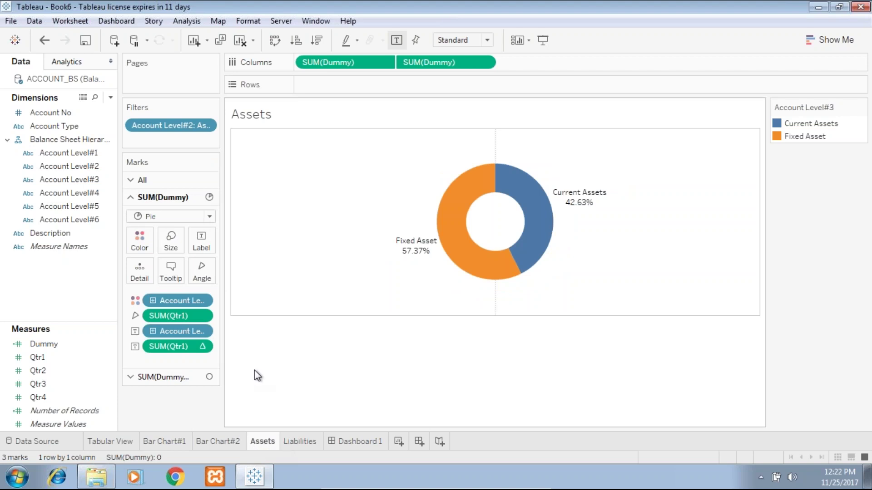
Step: On the Liabilities sheet, reduce the size of all donut marks and shrink the outer pie further
click(291, 441)
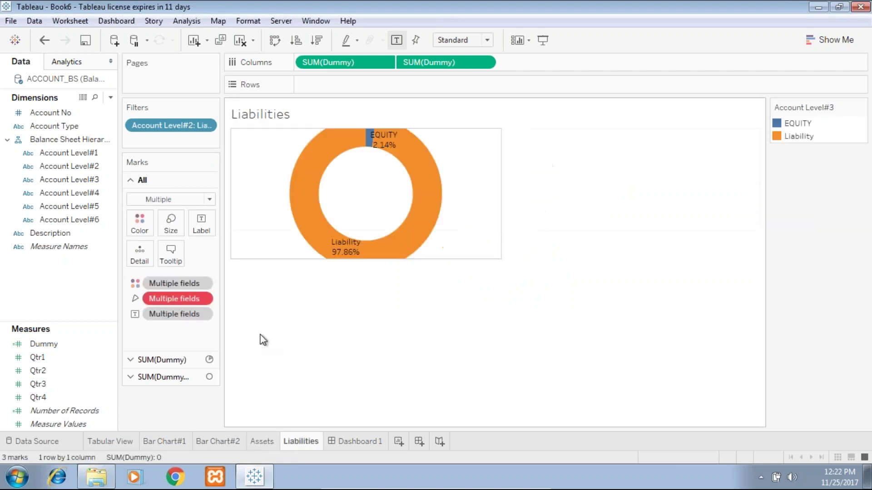
click(171, 225)
drag(206, 258, 204, 257)
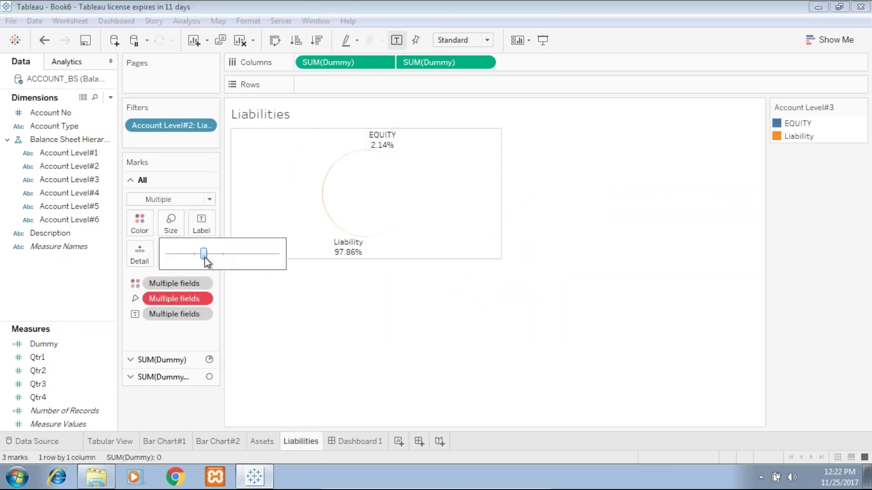
click(172, 376)
click(181, 202)
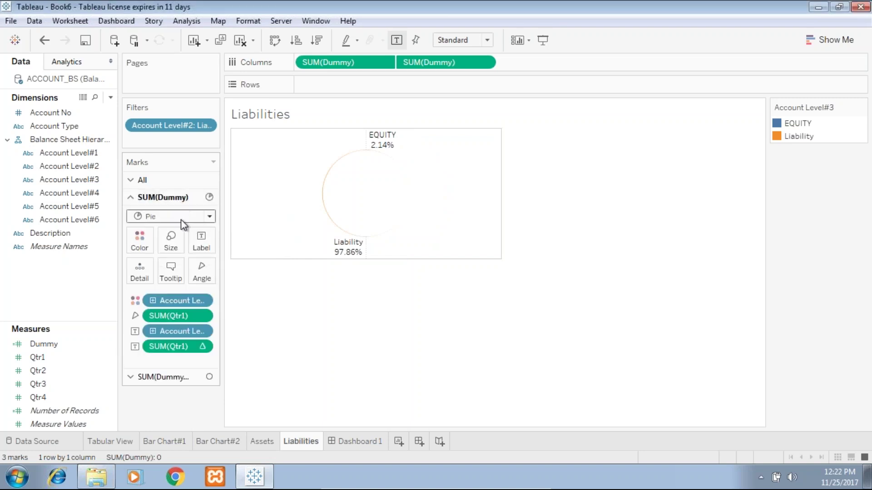
click(177, 245)
drag(204, 271, 188, 274)
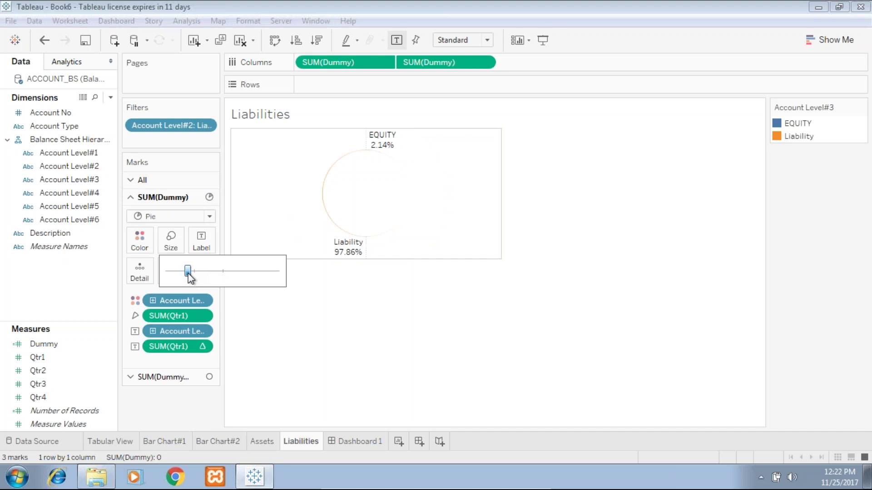
Step: Resize the Liabilities donut's inner circle so that the pie shows as a ring around it
click(175, 378)
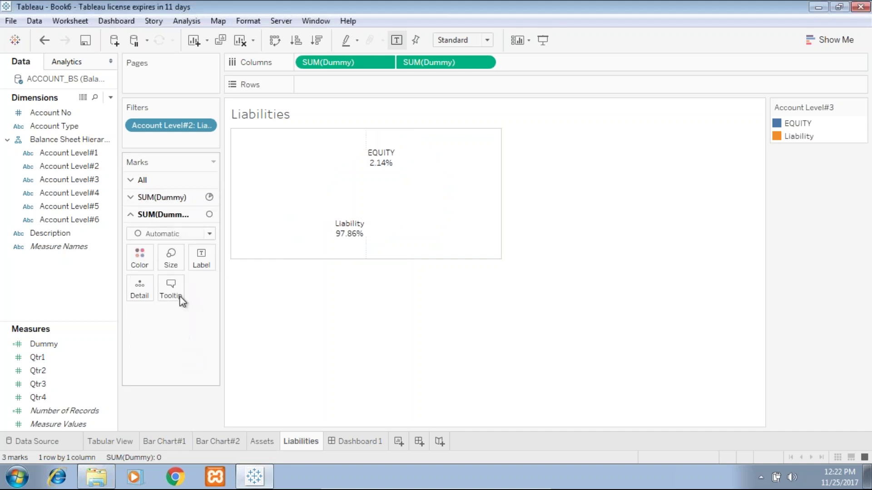
click(171, 256)
drag(197, 290, 180, 294)
click(391, 335)
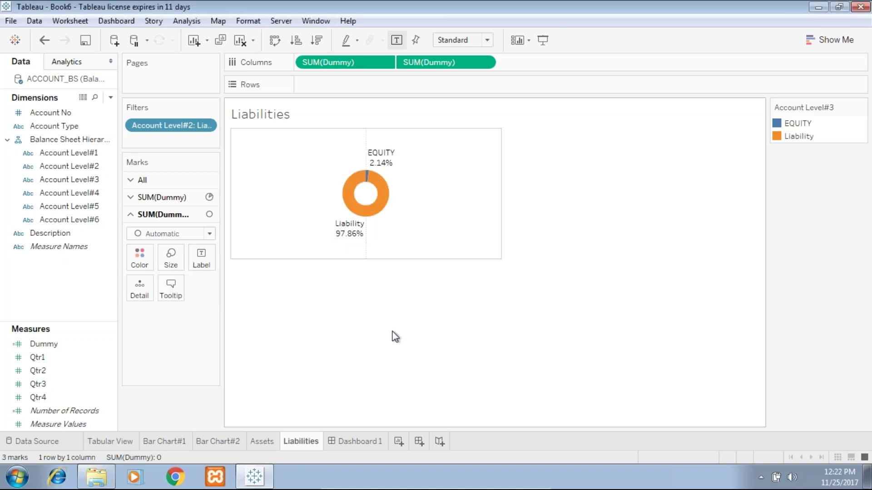
click(379, 442)
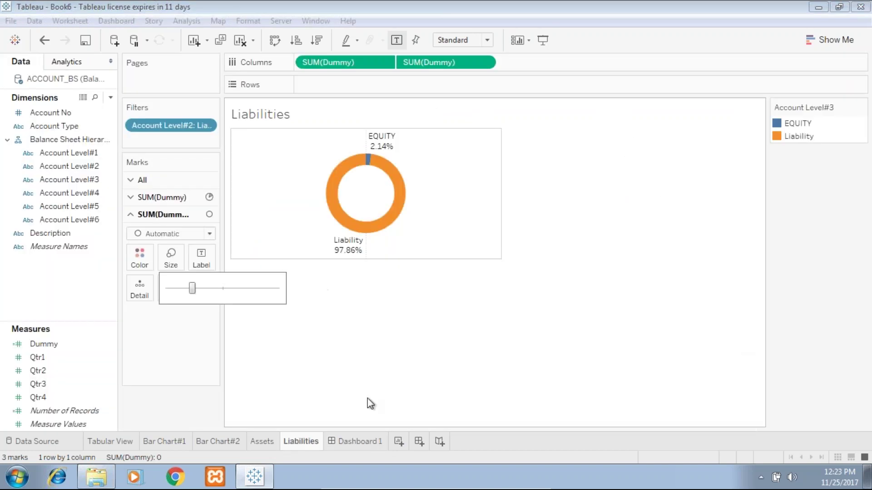
Step: Return to the dashboard and place the Tabular View sheet below the donuts, widened to span both charts
click(348, 440)
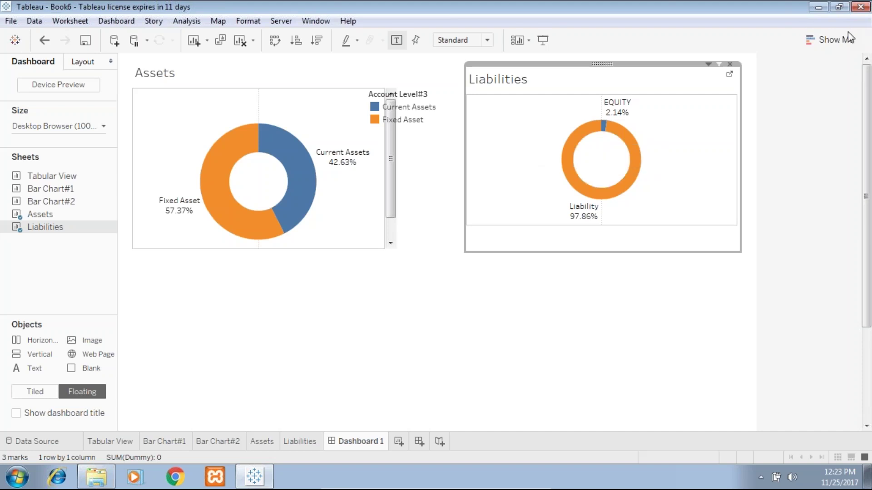
drag(742, 143, 790, 145)
click(416, 162)
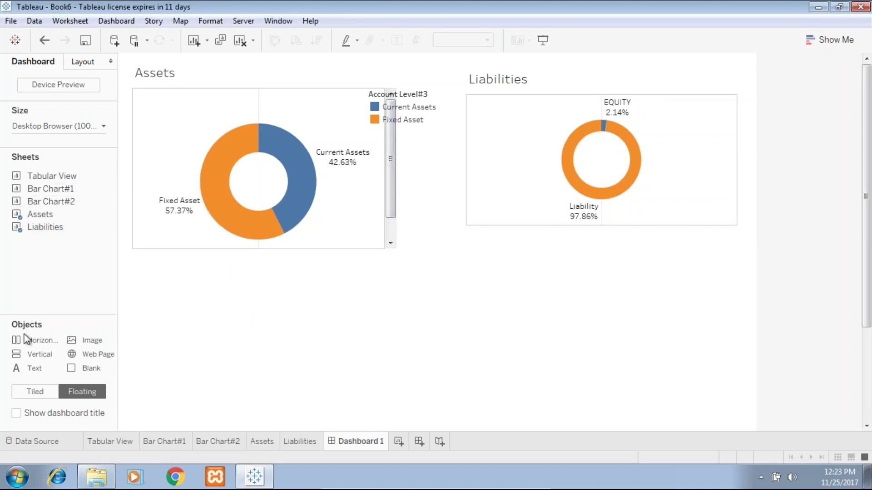
drag(32, 175, 214, 287)
drag(346, 297, 748, 290)
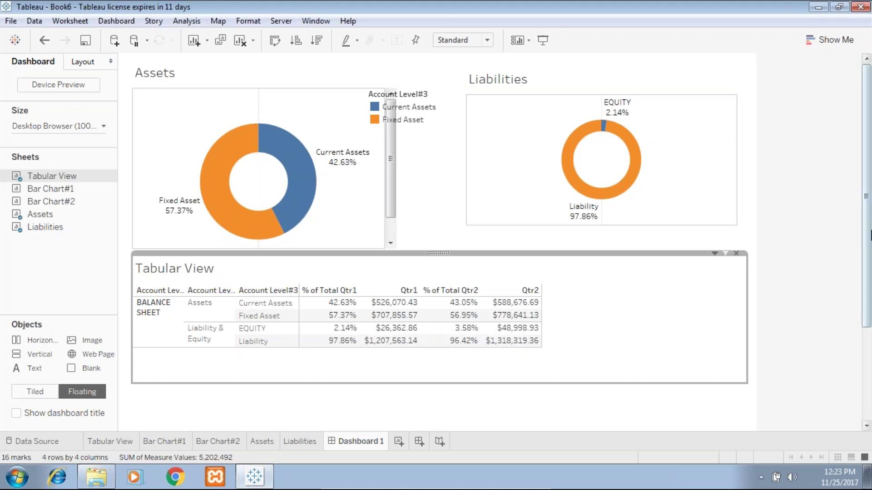
Step: Add the Bar Chart#1 sheet below Tabular View on the dashboard and widen it to show both quarters' bars
drag(868, 261, 851, 359)
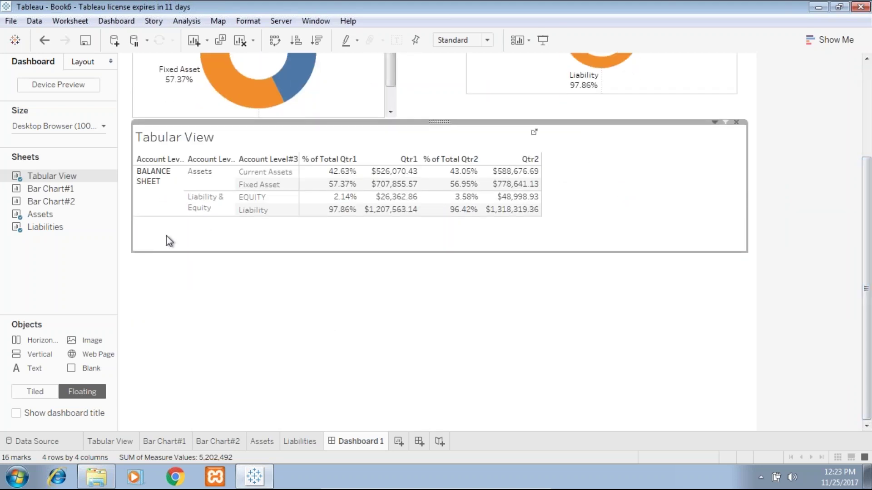
mouse_move(51, 188)
drag(52, 201, 209, 273)
drag(348, 292, 489, 285)
drag(146, 220, 213, 314)
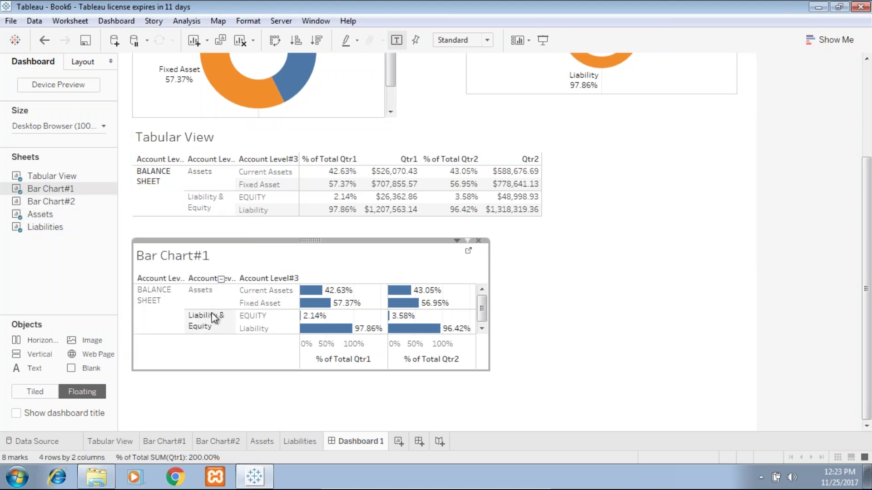
Step: Place the Bar Chart#2 sheet beside Bar Chart#1 and enlarge it to the right and downward
drag(68, 201, 499, 251)
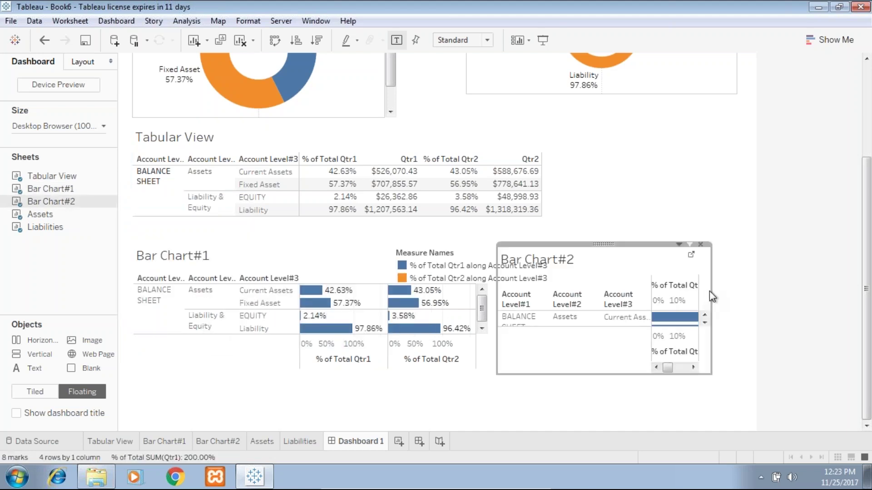
drag(711, 295, 777, 296)
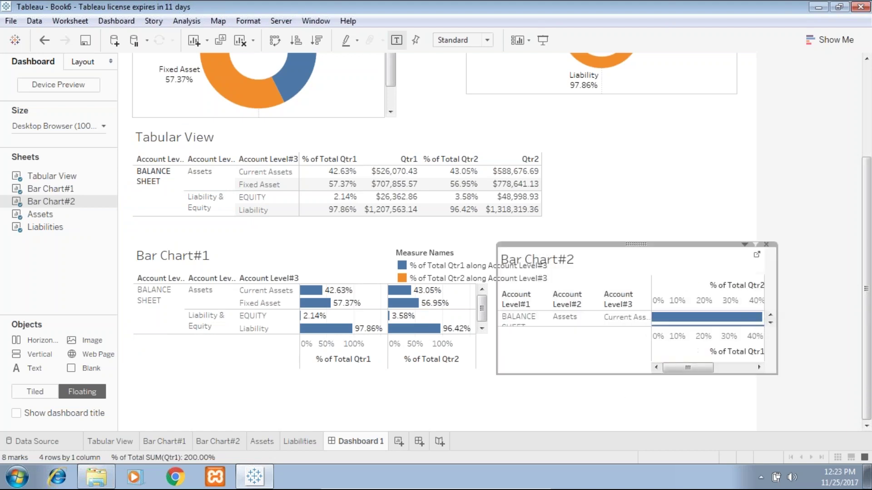
drag(731, 376, 728, 411)
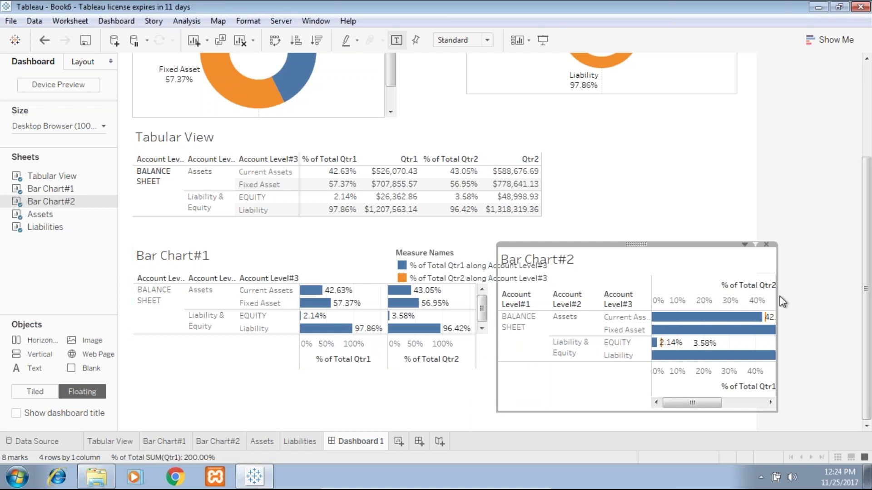
drag(781, 302, 802, 297)
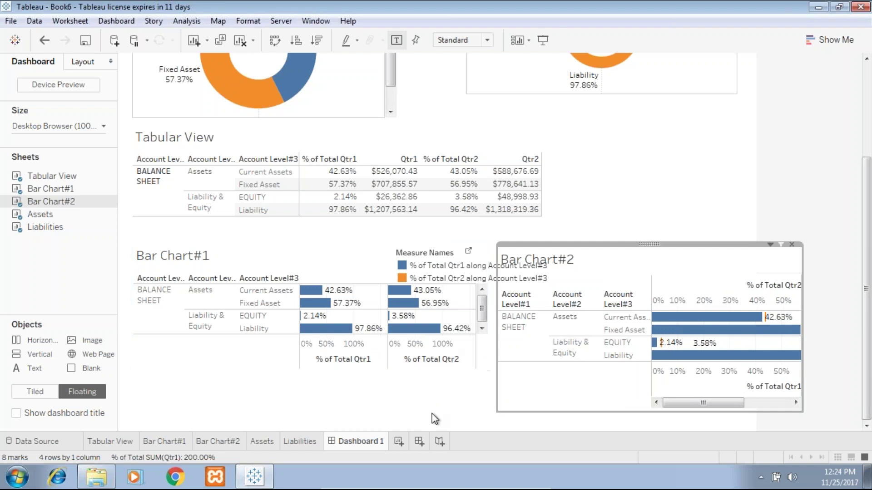
Step: Narrow the bar pane slightly on the Bar Chart#2 sheet and return to the dashboard's bar charts
click(218, 441)
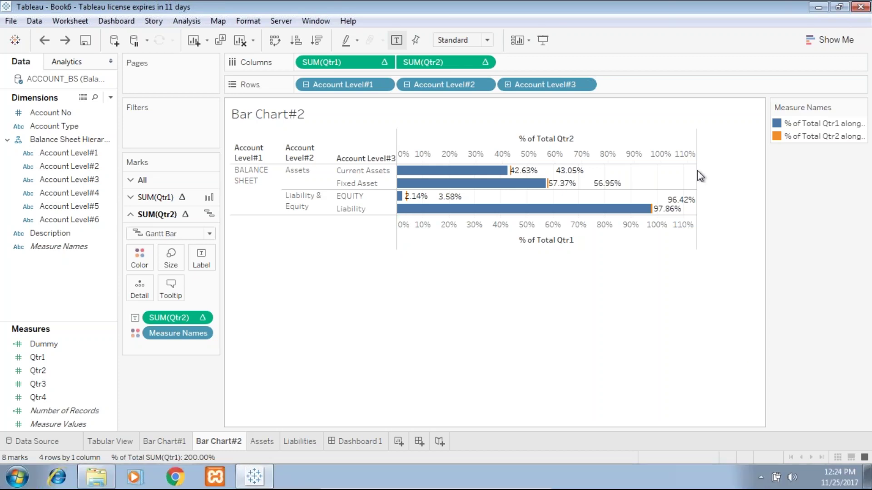
drag(696, 171, 680, 171)
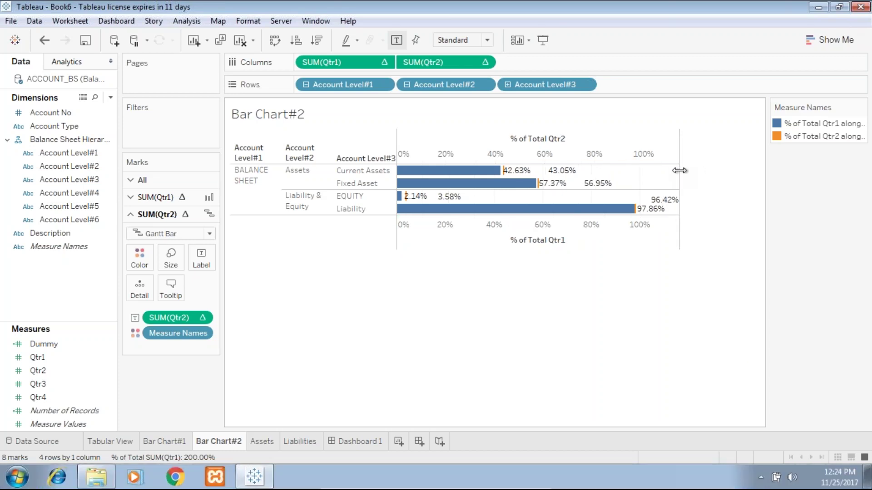
click(375, 442)
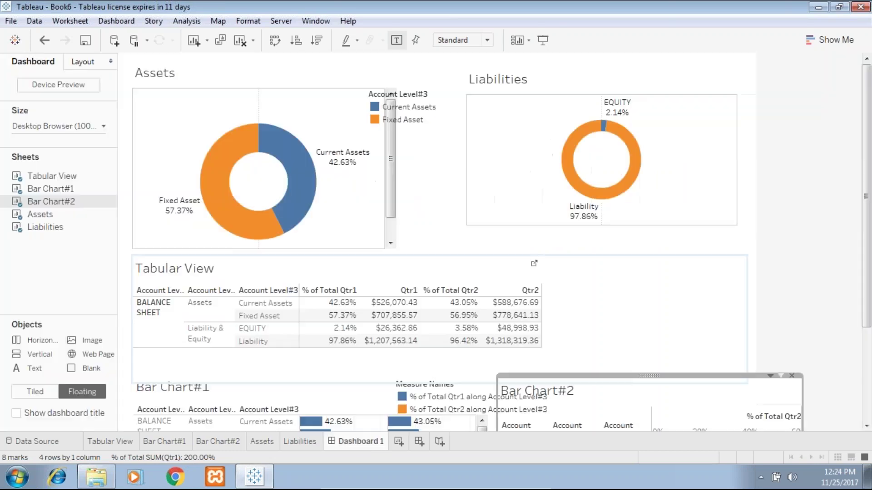
click(867, 370)
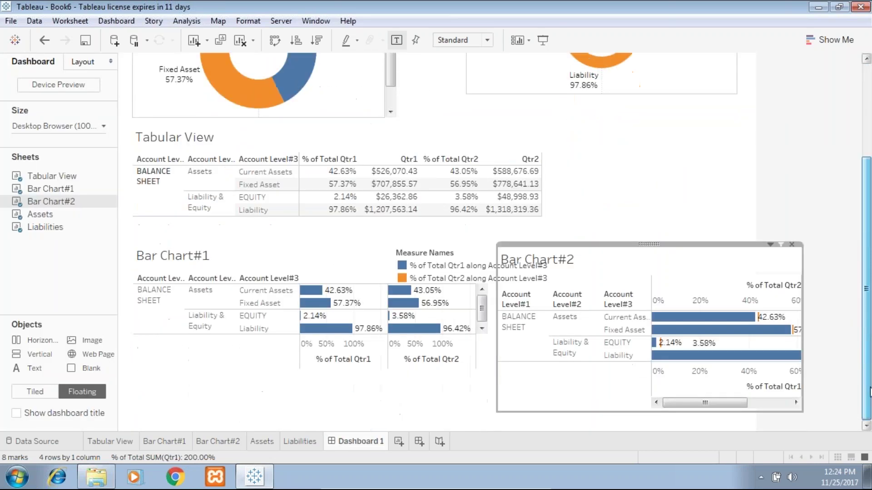
Step: Remove the floating Measure Names legend that overlaps the two bar charts on the dashboard
click(641, 179)
click(484, 252)
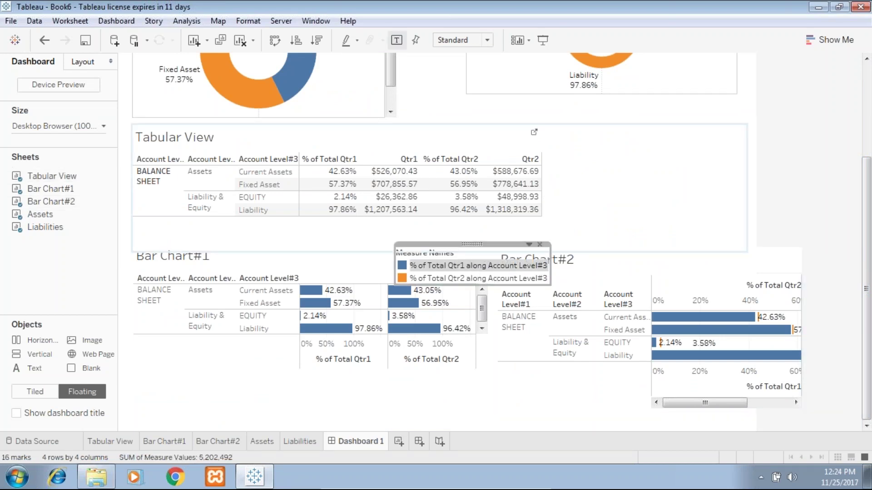
click(539, 244)
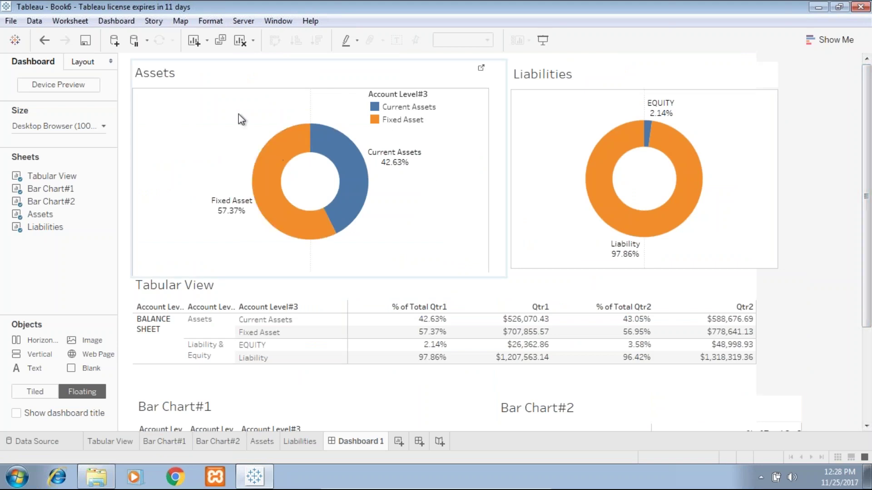
Step: Review the finished dashboard from the donuts through Tabular View down to both bar charts
drag(867, 208, 867, 279)
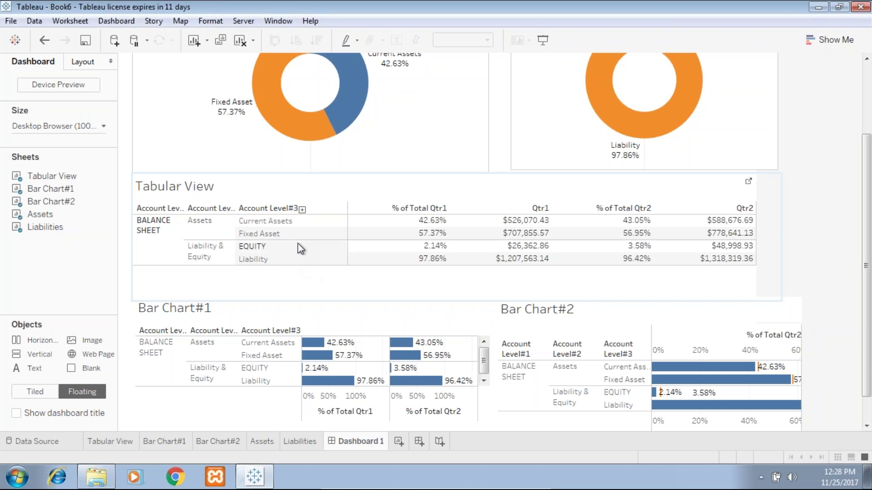
scroll(296, 251, down, 2)
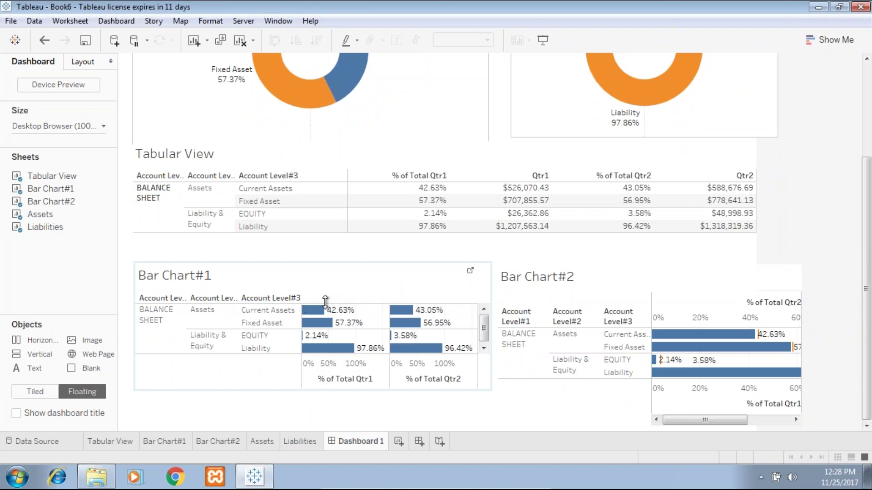
mouse_move(330, 326)
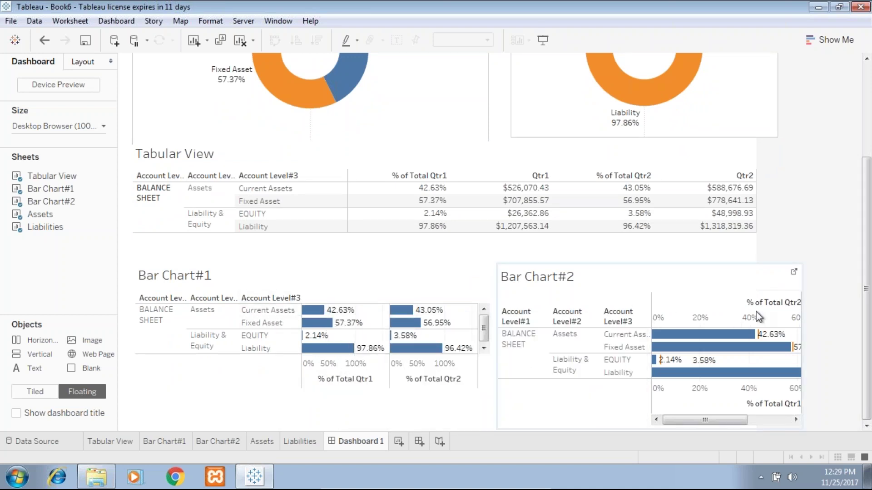
mouse_move(743, 345)
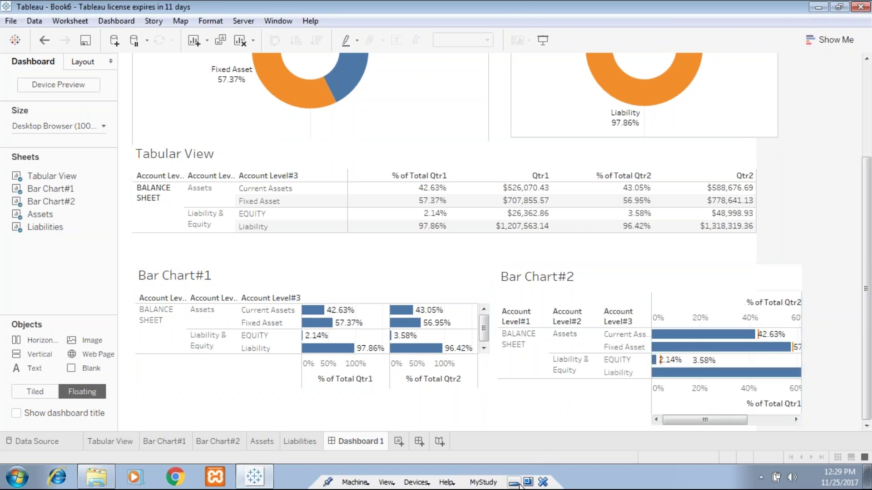
Step: Switch to the Balance Sheet Analytics presentation in PowerPoint and display slide 4
click(516, 484)
key(alt+Tab)
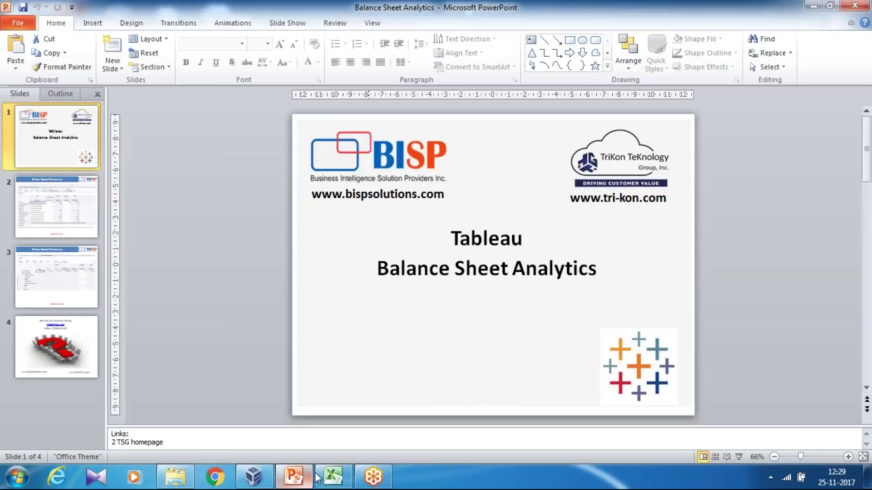
click(95, 352)
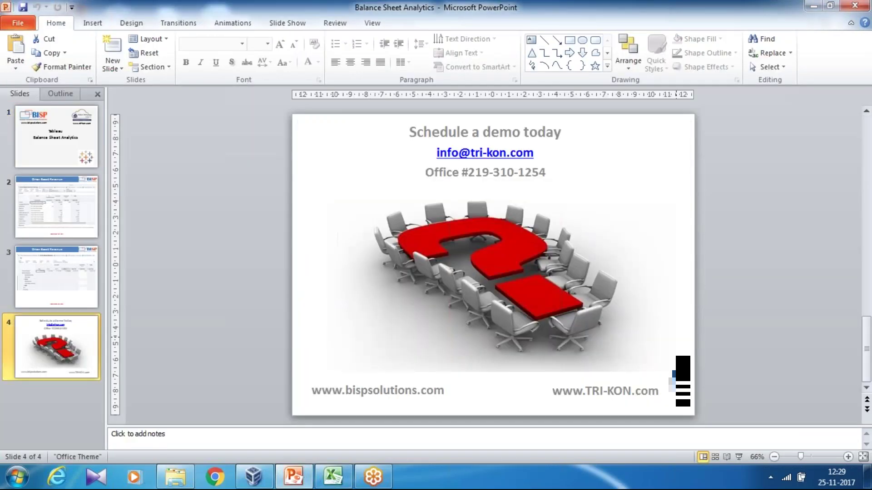